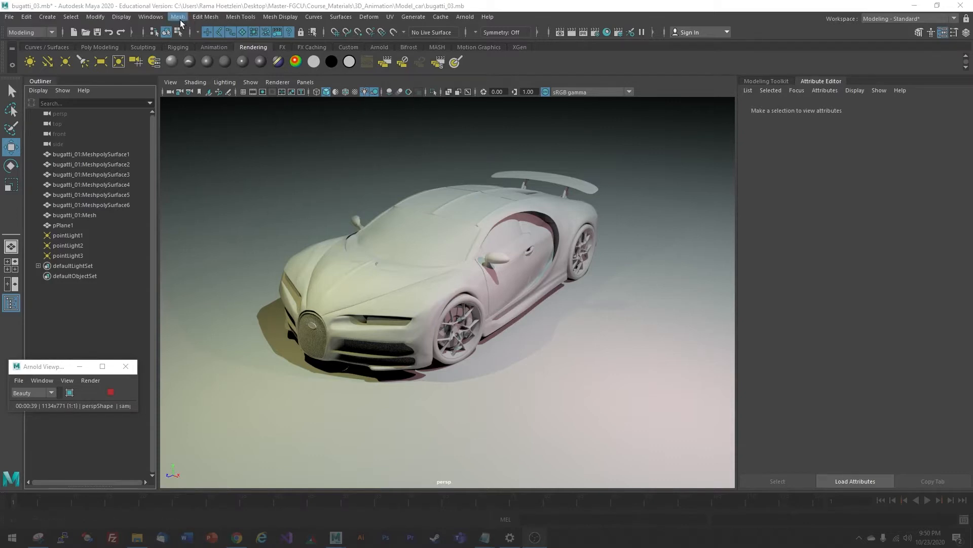
# - Open the Hypershade from Rendering Editors, then shrink and shift it so the car stays visible
pyautogui.click(153, 19)
pyautogui.moveTo(173, 84)
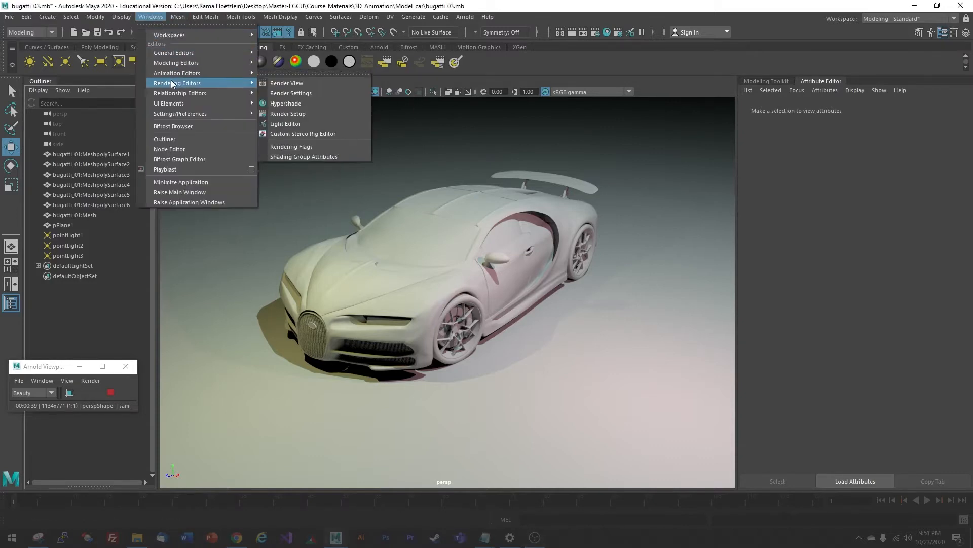
pyautogui.click(294, 103)
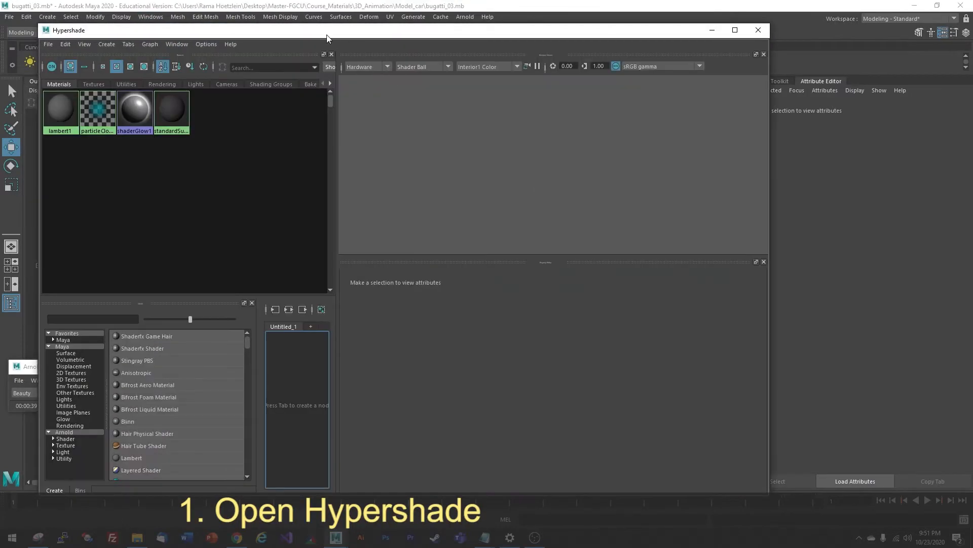
pyautogui.moveTo(327, 38); pyautogui.dragTo(437, 39)
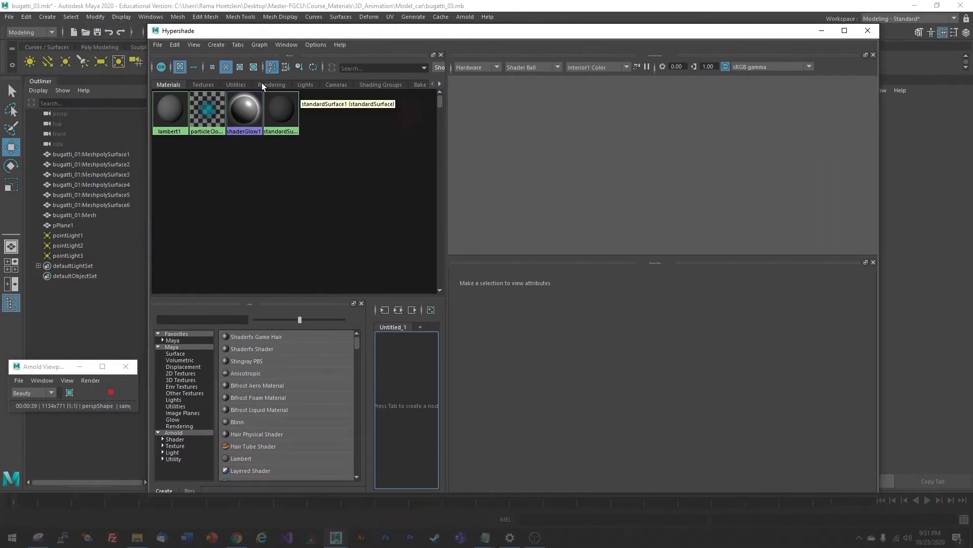
pyautogui.moveTo(149, 24); pyautogui.dragTo(493, 207)
pyautogui.moveTo(611, 219); pyautogui.dragTo(705, 227)
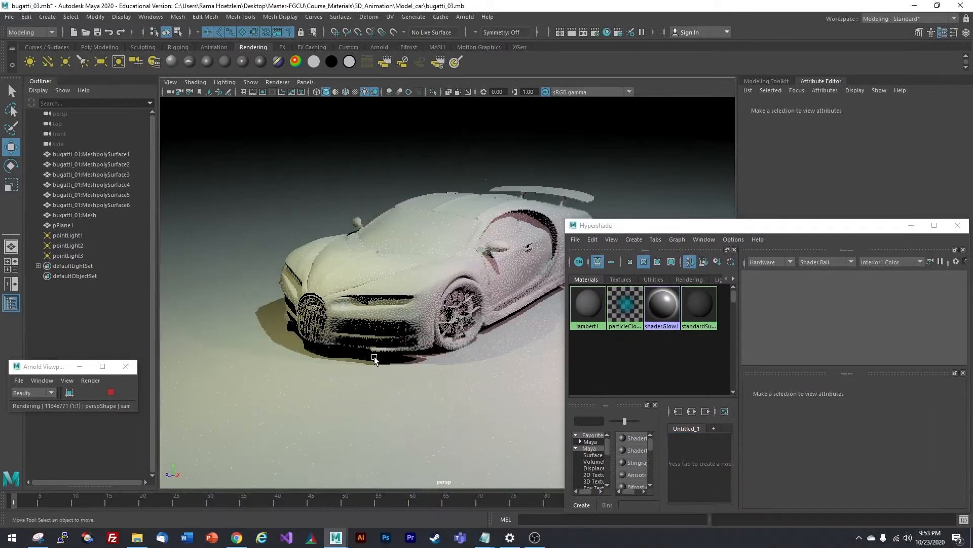
# - Select the car body, create a Phong material (phong1) and try dragging it onto the car
pyautogui.click(445, 267)
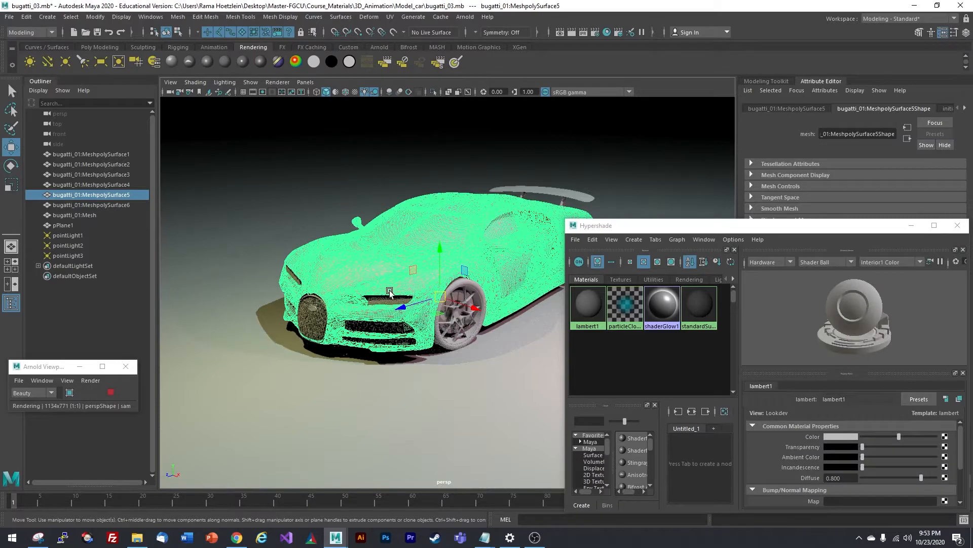
pyautogui.click(632, 239)
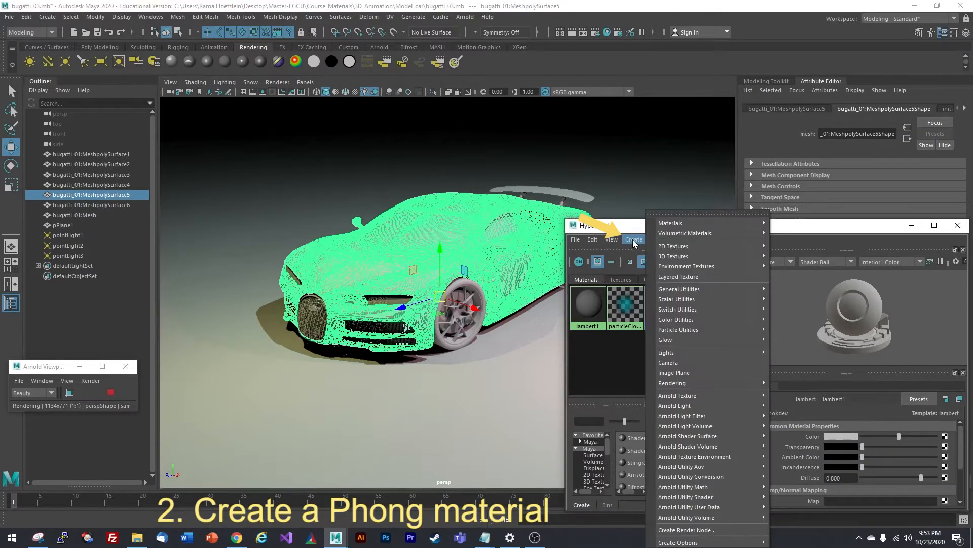
pyautogui.moveTo(674, 226)
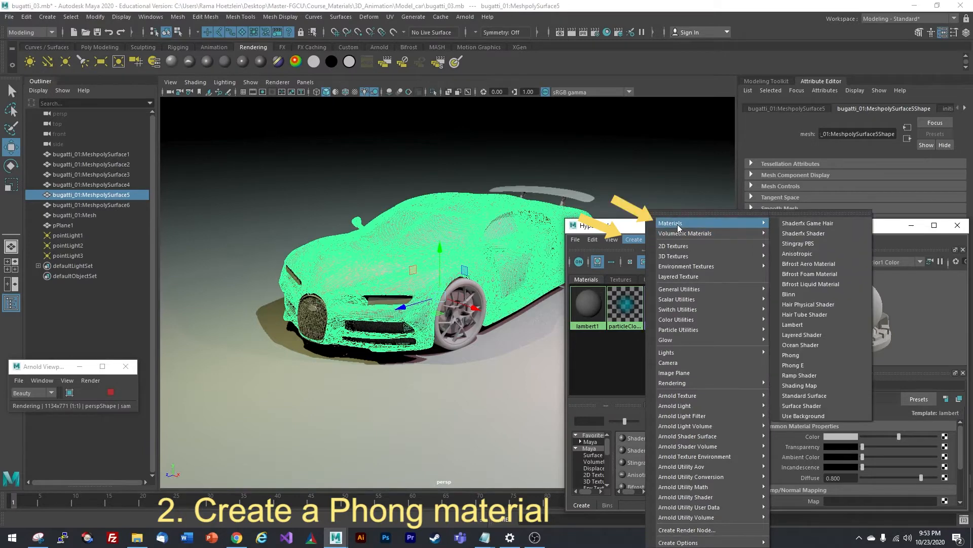
pyautogui.click(800, 355)
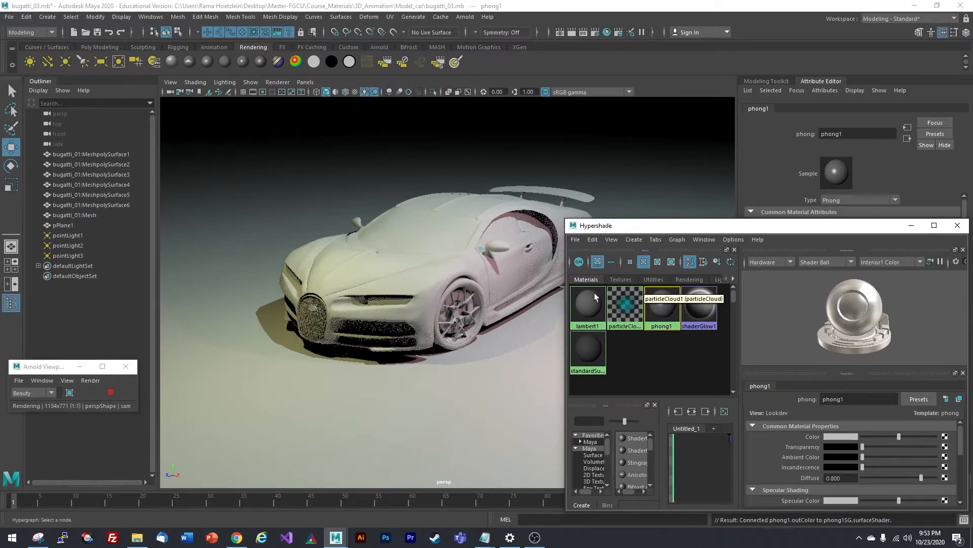
pyautogui.moveTo(661, 327); pyautogui.dragTo(450, 246, button='middle')
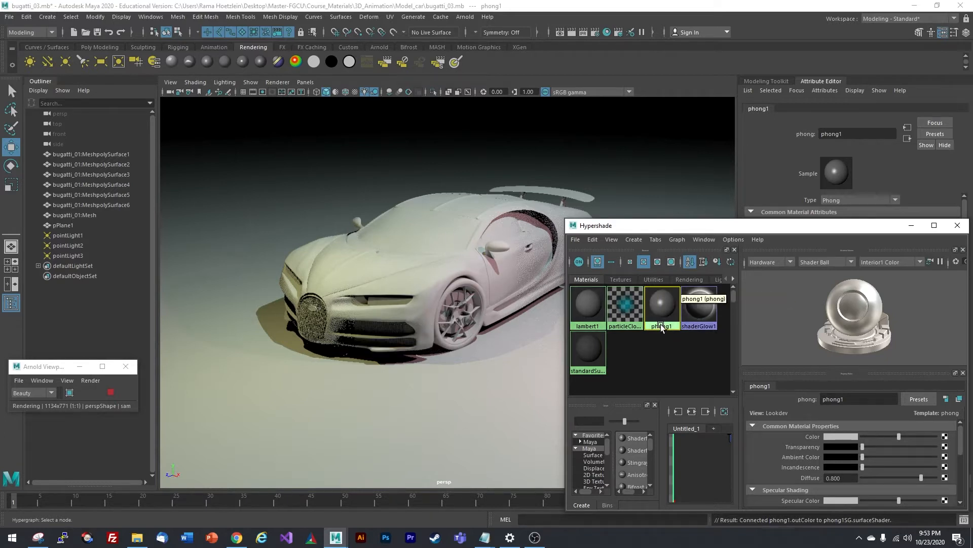
pyautogui.moveTo(662, 326); pyautogui.dragTo(660, 325, button='middle')
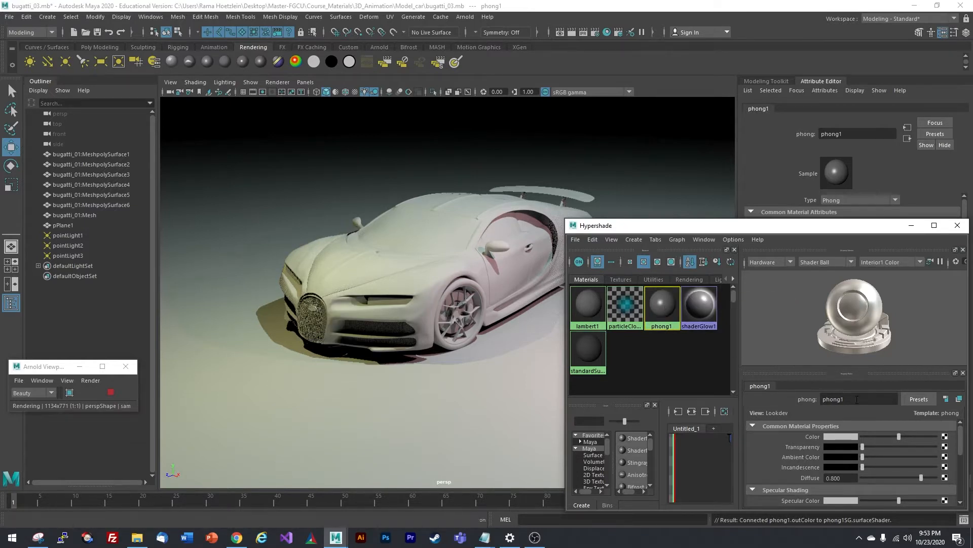
# - Rename phong1 to 'car'
pyautogui.moveTo(857, 399); pyautogui.dragTo(797, 400)
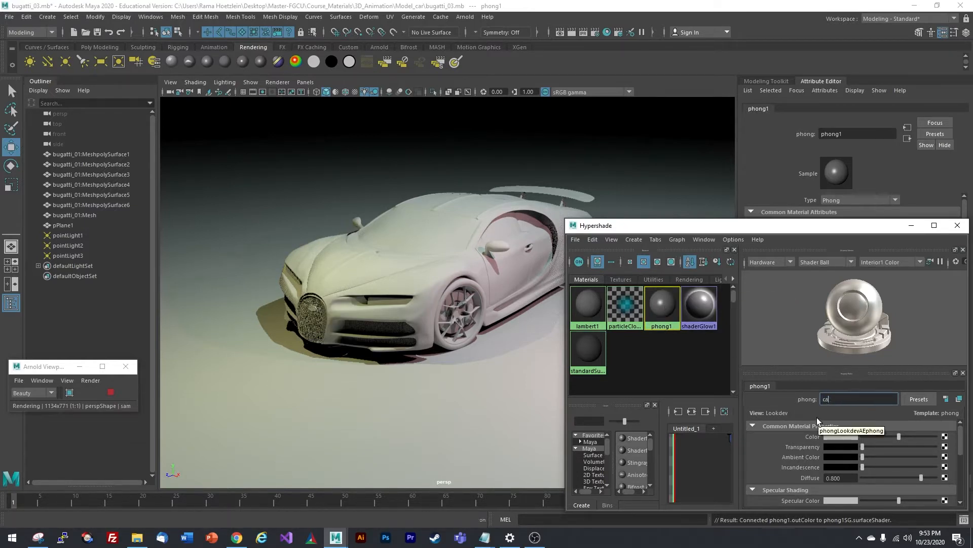
pyautogui.write('car')
pyautogui.press('Return')
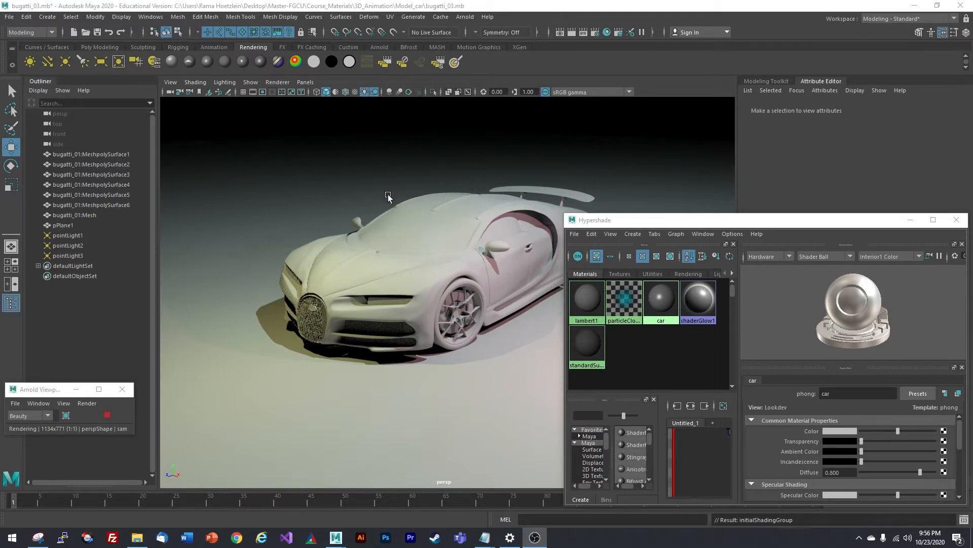
# - Assign the car material to the selected body mesh, then deselect and pick the car swatch for editing
pyautogui.click(386, 272)
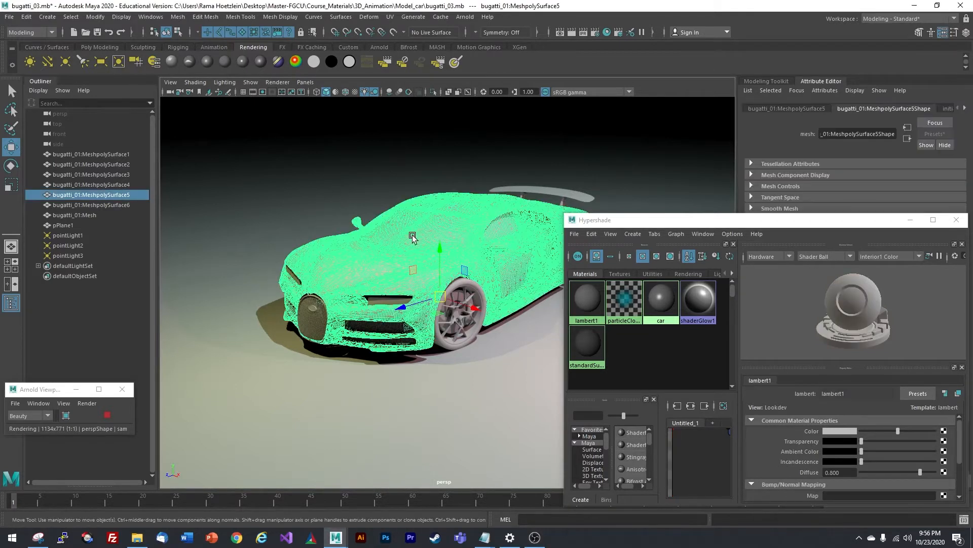
pyautogui.rightClick(662, 300)
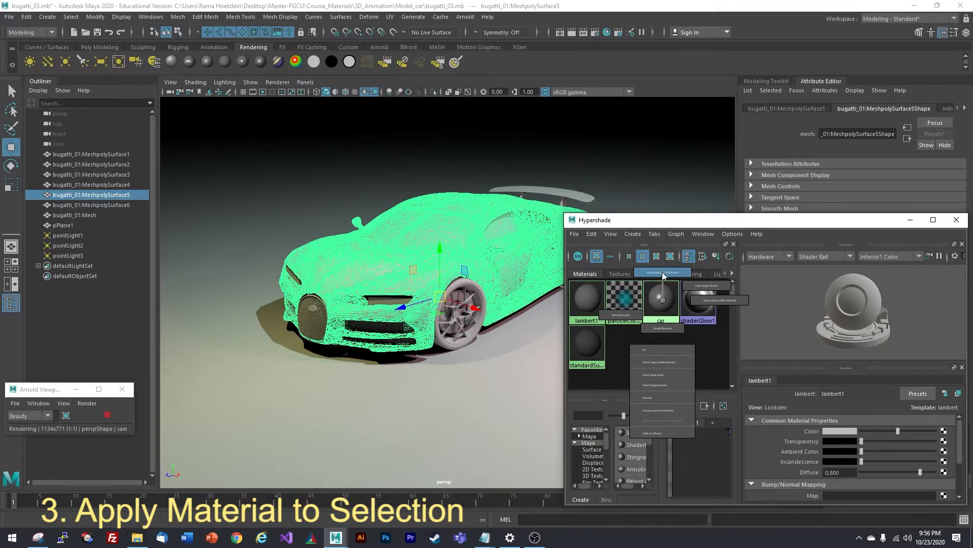
pyautogui.moveTo(662, 272); pyautogui.dragTo(663, 272, button='right')
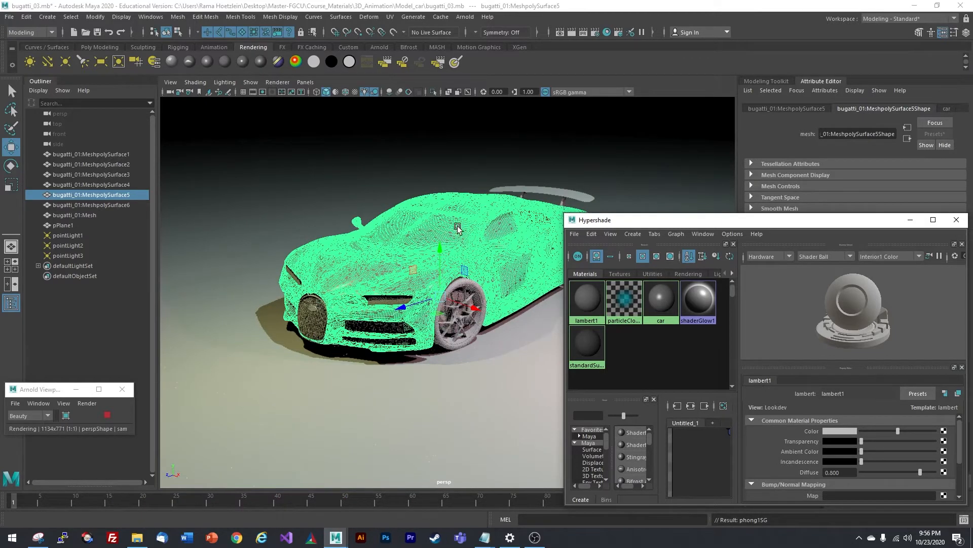
pyautogui.click(89, 314)
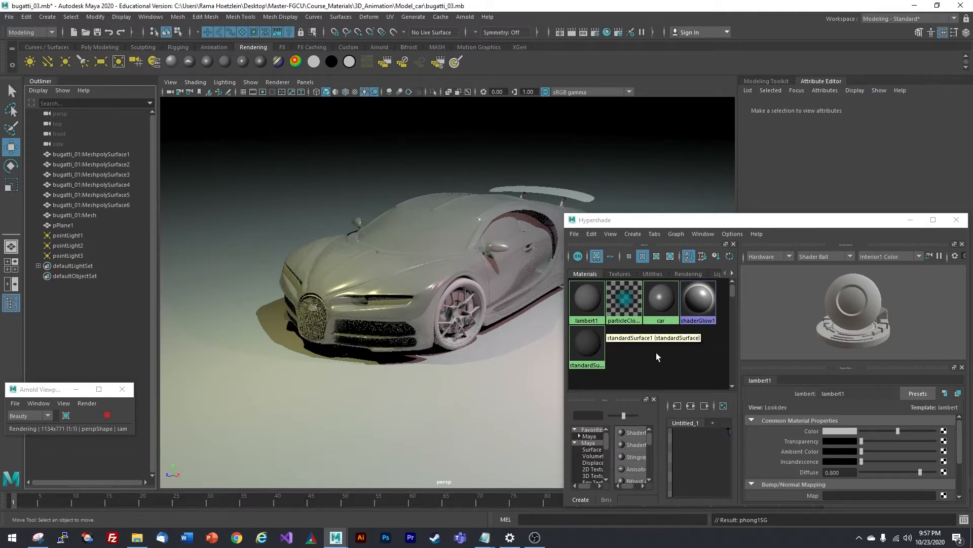
pyautogui.click(663, 299)
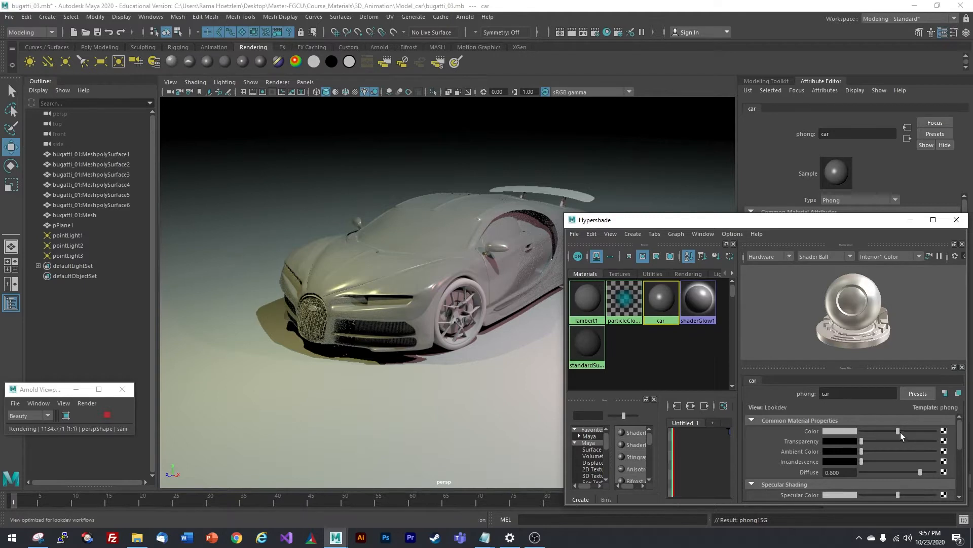
# - Set the car material's colour to pale blue (HSV 228.81, 0.471, 0.710)
pyautogui.moveTo(900, 432); pyautogui.dragTo(880, 432)
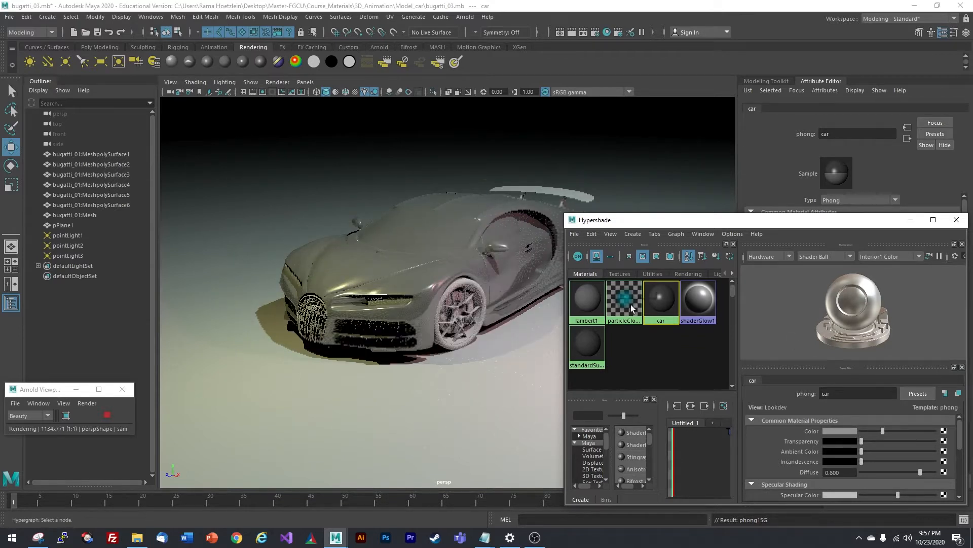
pyautogui.click(838, 431)
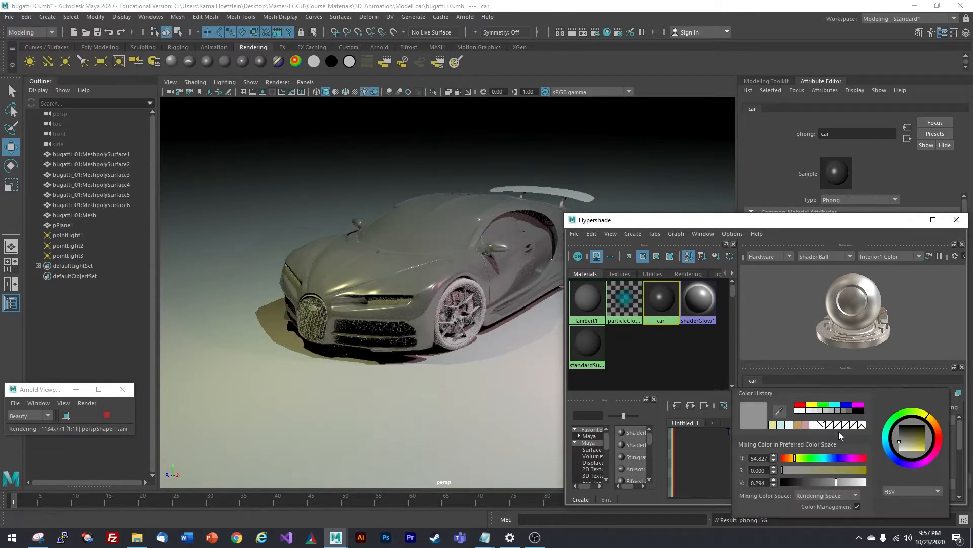
pyautogui.click(894, 457)
pyautogui.moveTo(905, 447); pyautogui.dragTo(911, 448)
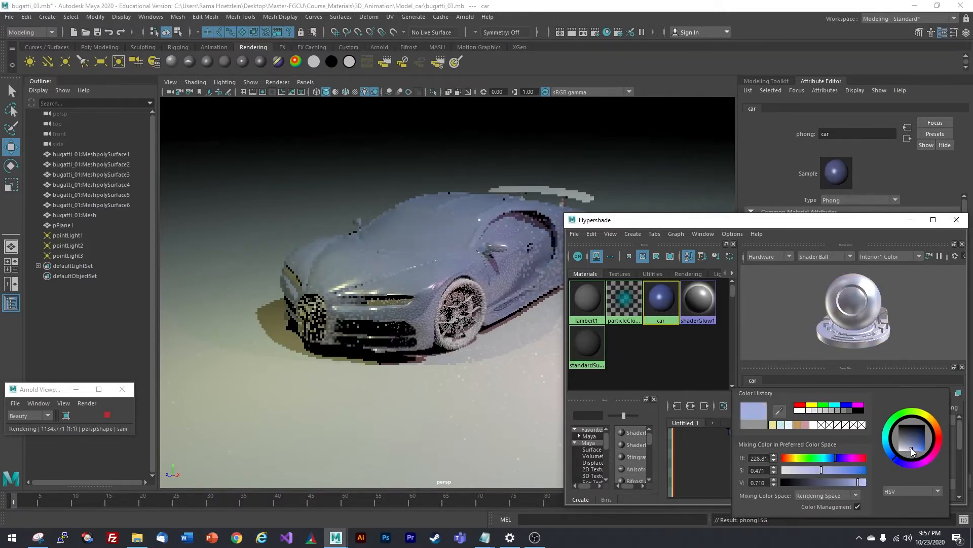
pyautogui.click(691, 345)
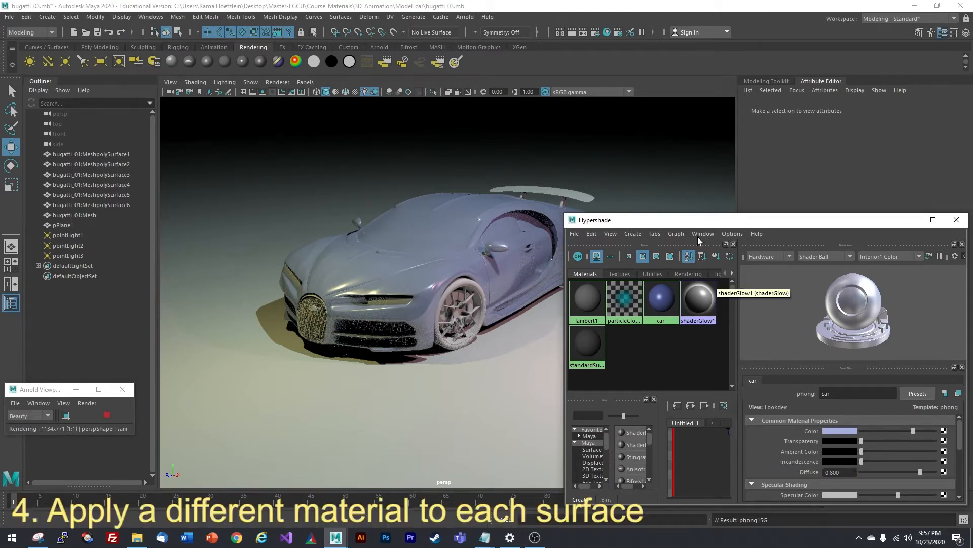
# - Reposition the Hypershade and select the wheel/grille mesh and car body to check their materials
pyautogui.moveTo(691, 224); pyautogui.dragTo(717, 216)
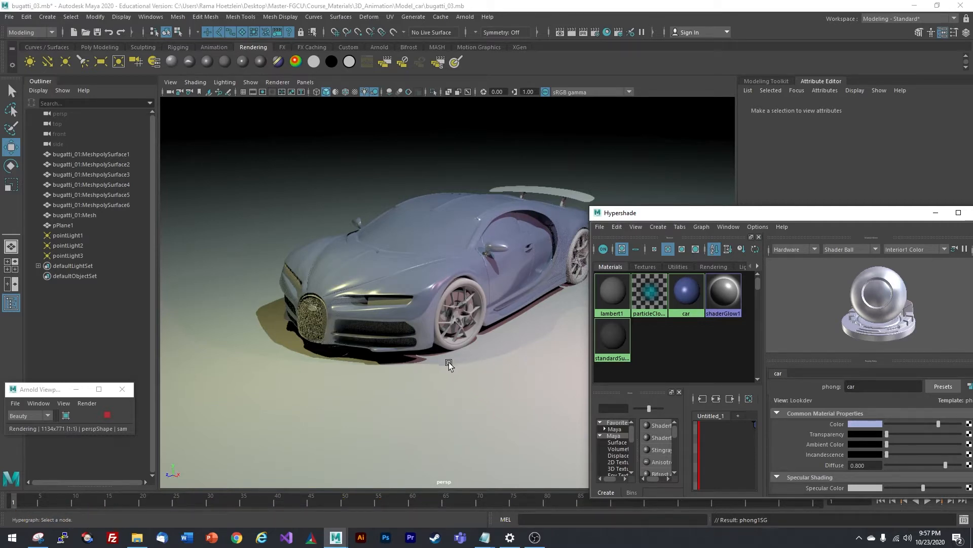
pyautogui.moveTo(659, 218)
pyautogui.mouseDown()
pyautogui.moveTo(617, 197)
pyautogui.moveTo(653, 201)
pyautogui.mouseUp()
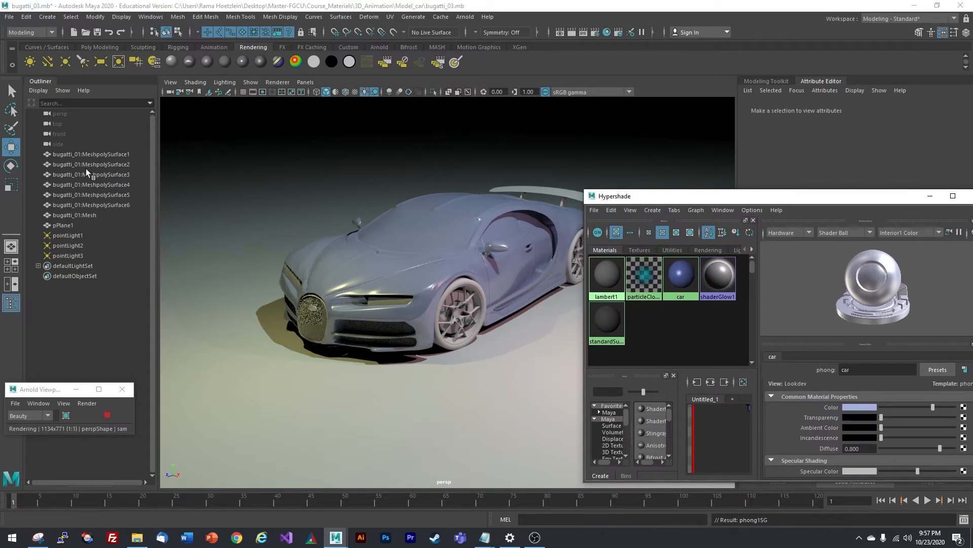
pyautogui.click(466, 291)
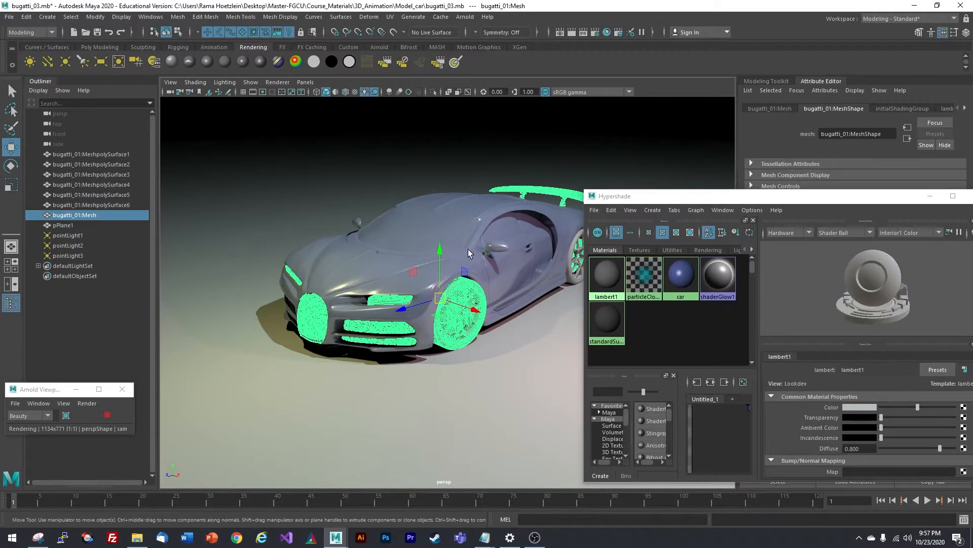
pyautogui.click(470, 246)
pyautogui.click(476, 290)
pyautogui.click(396, 271)
pyautogui.click(122, 226)
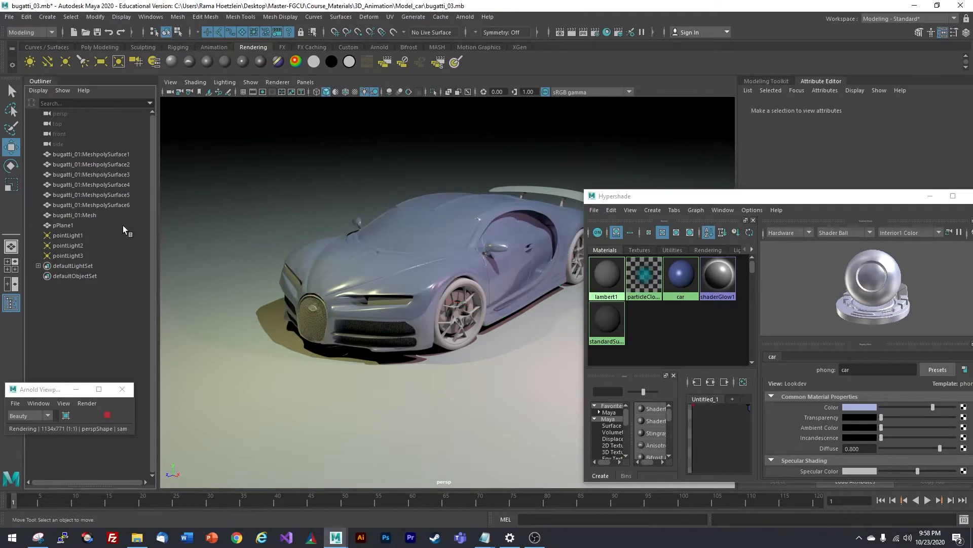
pyautogui.click(414, 251)
pyautogui.click(111, 282)
# - Inspect MeshpolySurface4, 5, 2 and the wheel parts, then deselect and open the Create menu
pyautogui.click(116, 185)
pyautogui.click(114, 194)
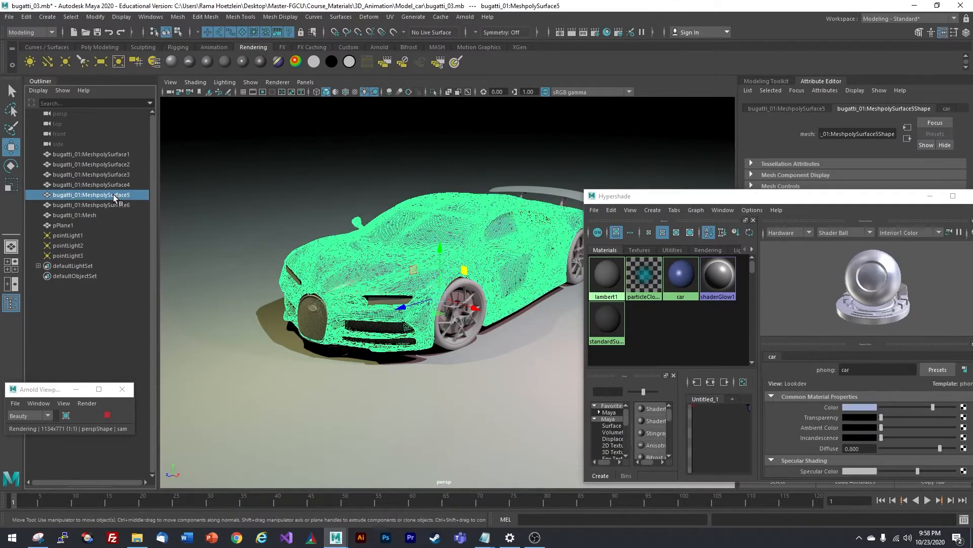
pyautogui.click(113, 166)
pyautogui.click(474, 282)
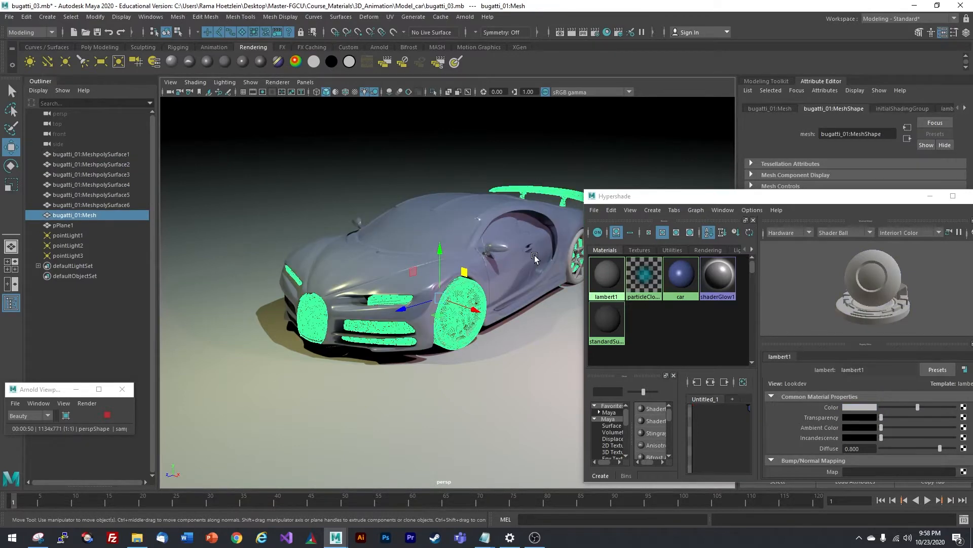
pyautogui.click(63, 343)
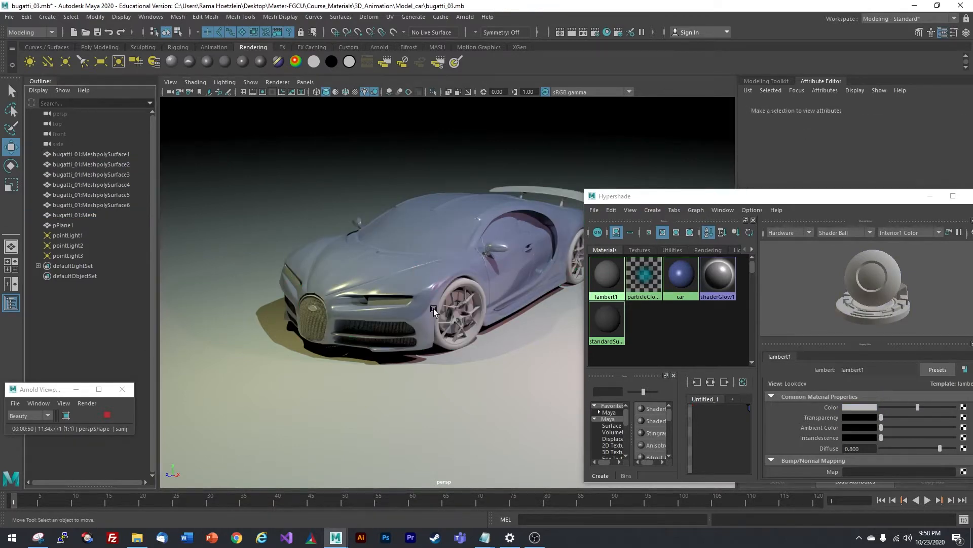
pyautogui.click(476, 285)
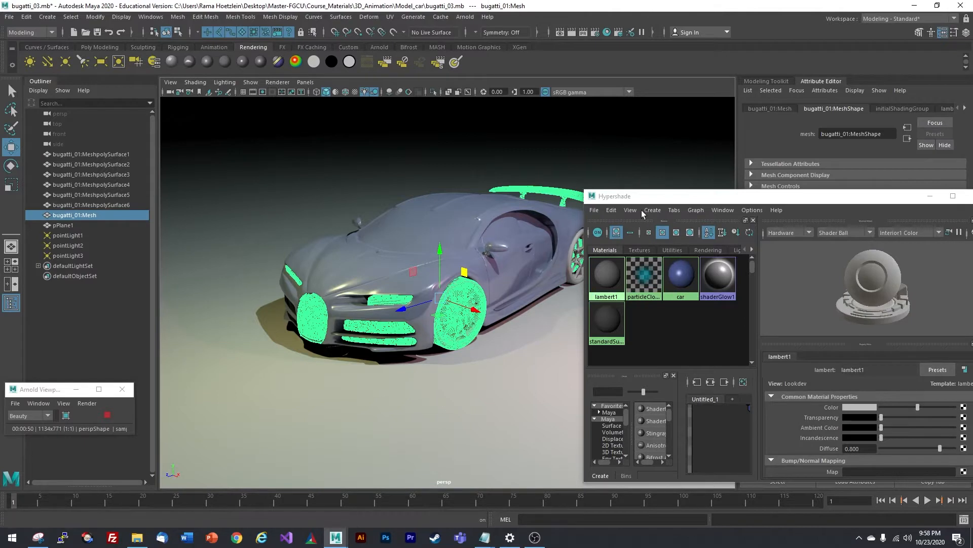
pyautogui.moveTo(642, 197); pyautogui.dragTo(654, 194)
pyautogui.click(586, 235)
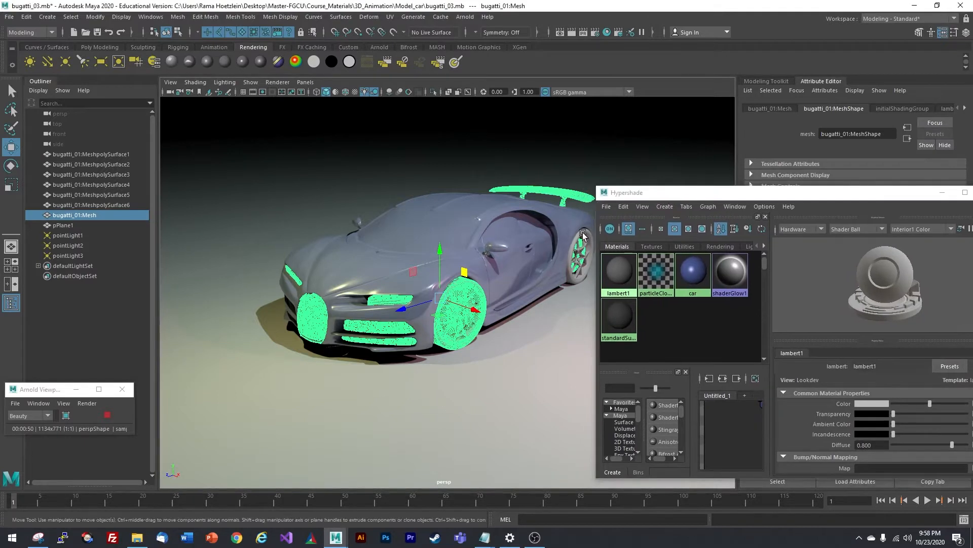
pyautogui.click(476, 283)
pyautogui.click(682, 332)
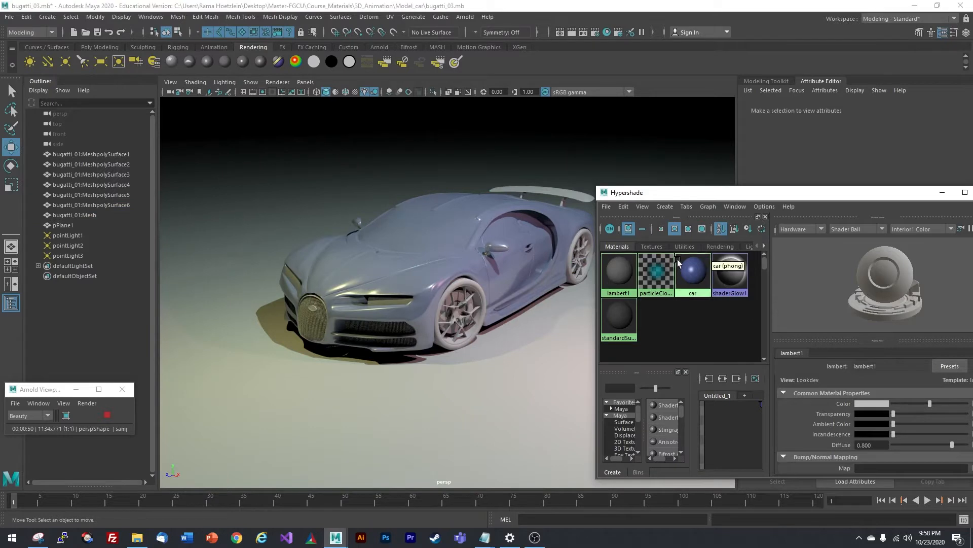
pyautogui.click(658, 206)
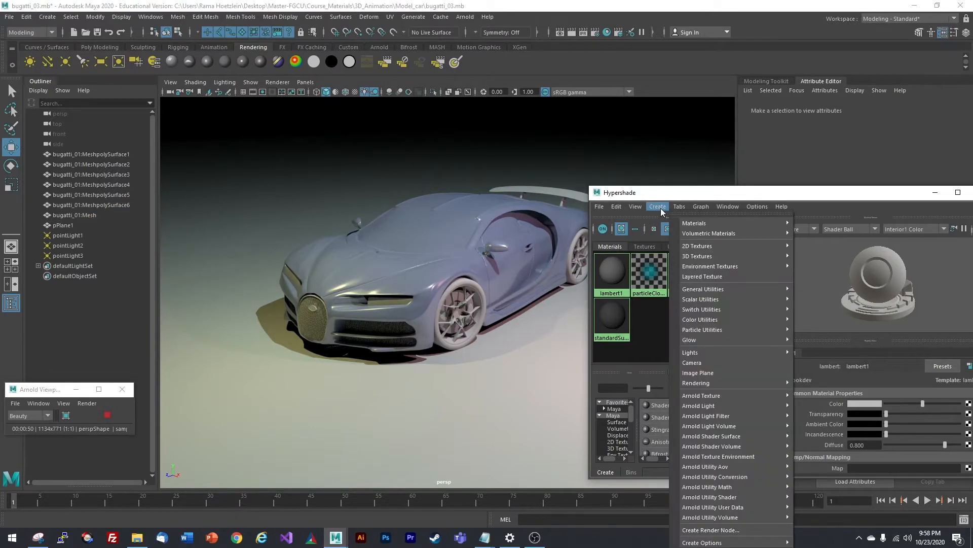
# - Create a second Phong material and rename phong2 to 'wheels'
pyautogui.moveTo(710, 223)
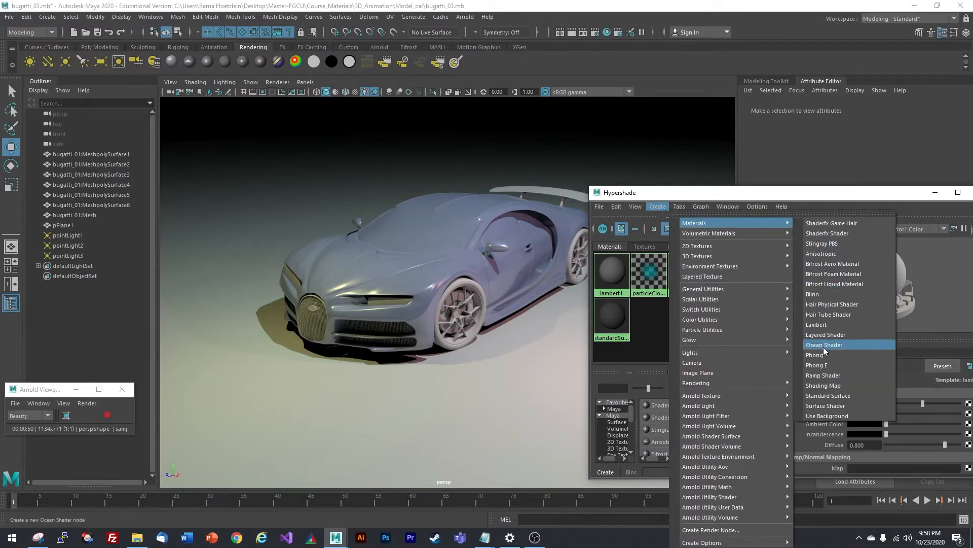
pyautogui.click(815, 355)
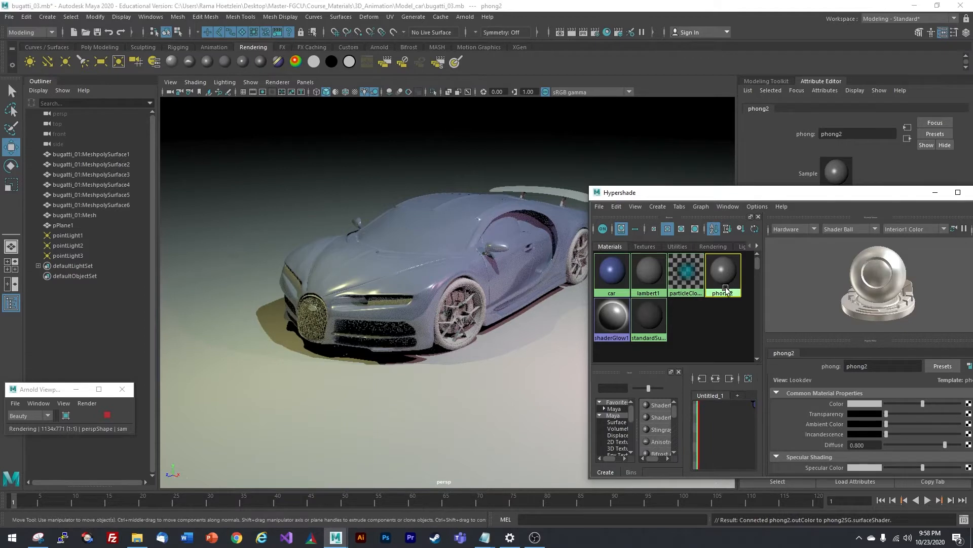
pyautogui.click(879, 365)
pyautogui.write('wheels')
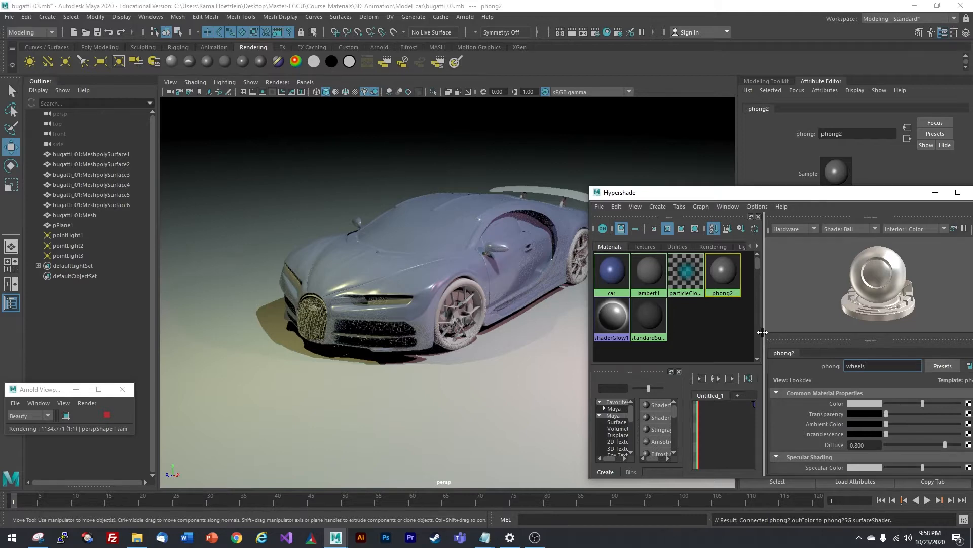
pyautogui.click(717, 323)
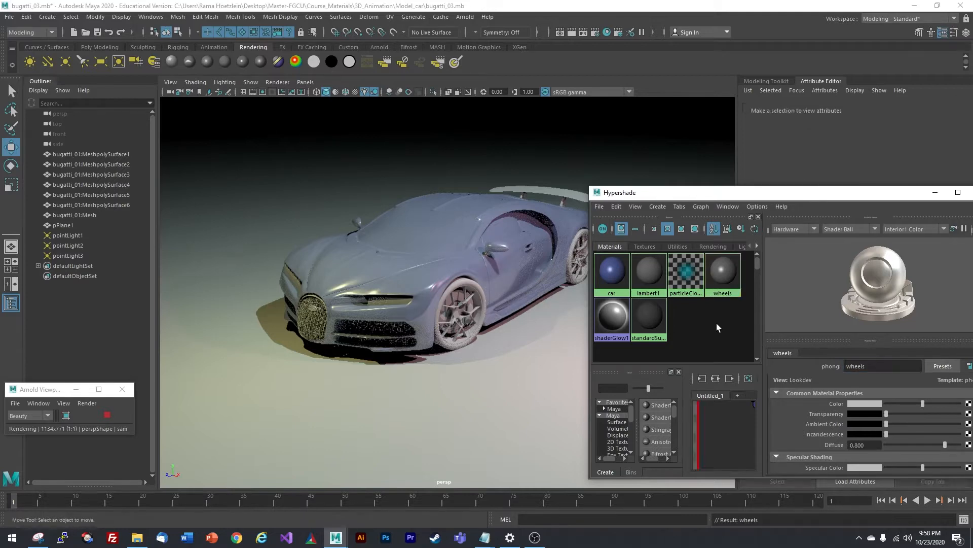
# - Reselect the wheels material swatch and move the Hypershade window to the right
pyautogui.click(725, 275)
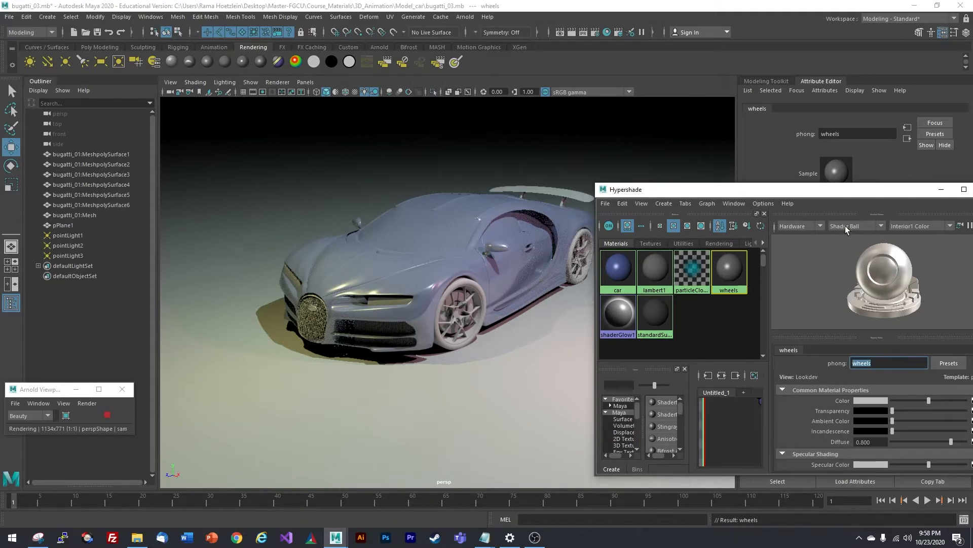
pyautogui.click(722, 314)
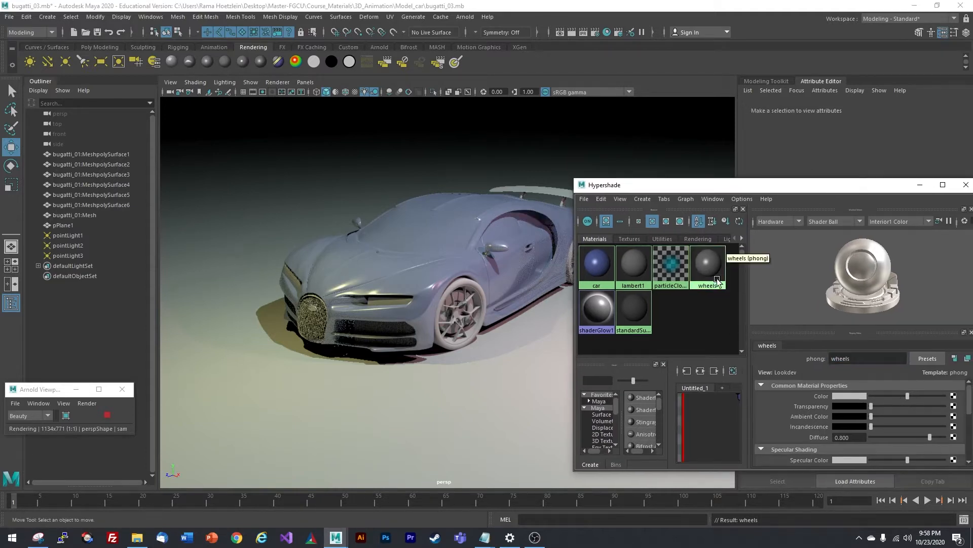
pyautogui.click(710, 271)
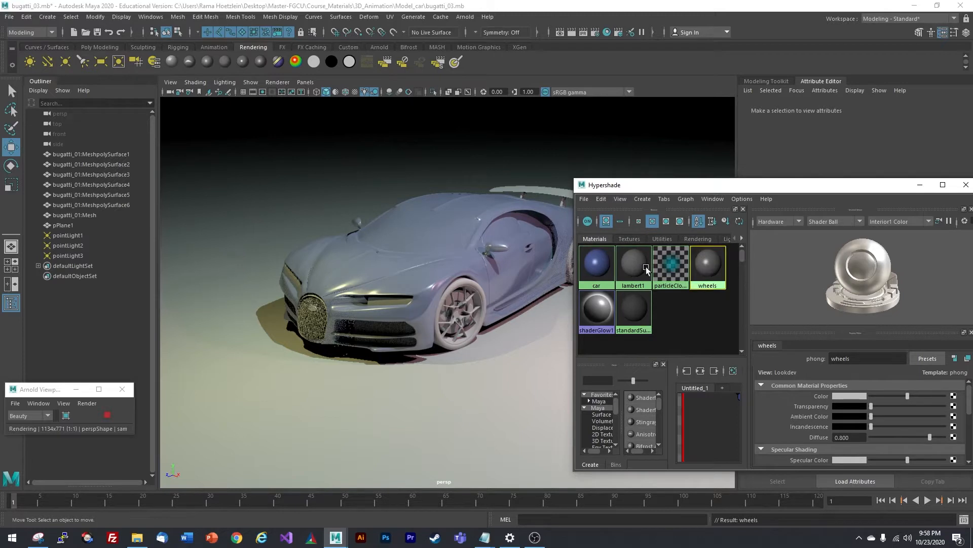
pyautogui.click(707, 266)
pyautogui.click(701, 324)
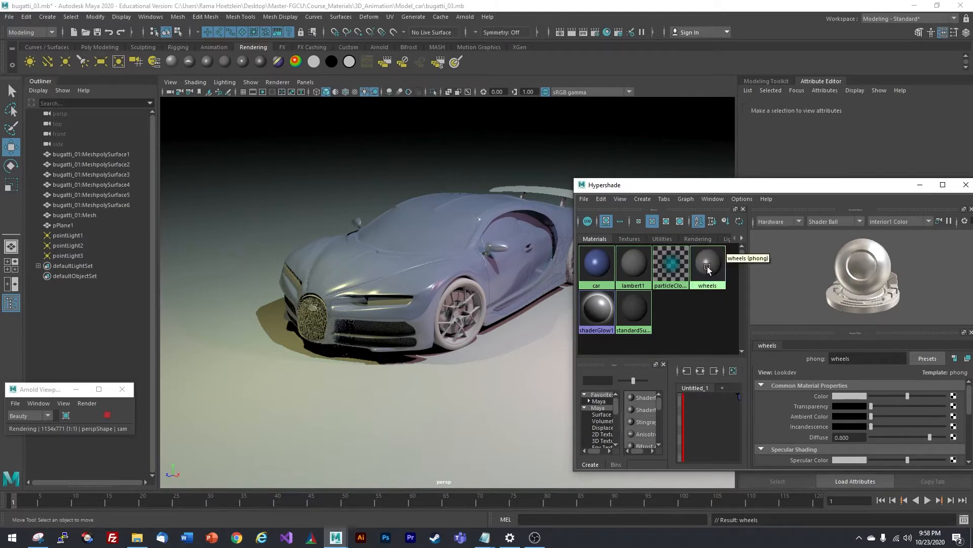
pyautogui.click(708, 266)
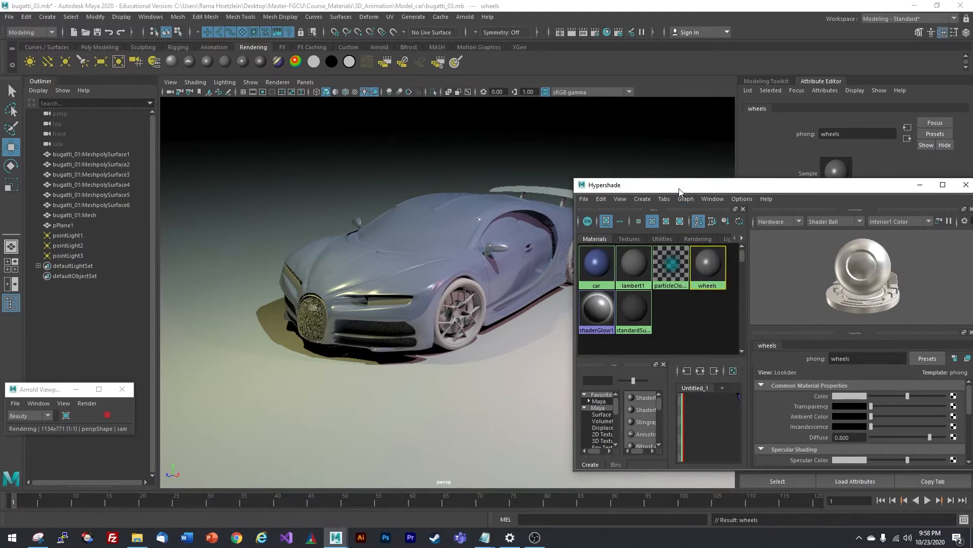
pyautogui.moveTo(680, 190); pyautogui.dragTo(710, 198)
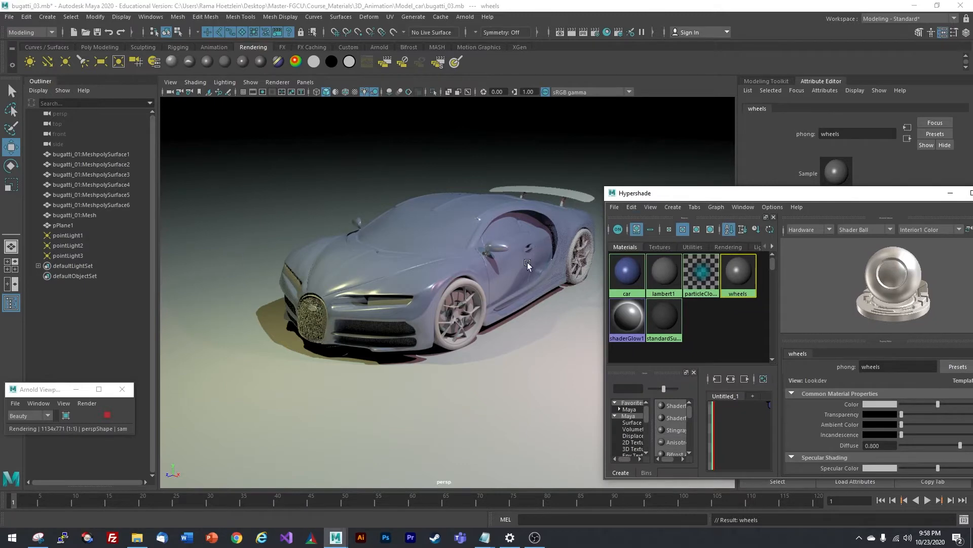
# - Assign the wheels material to the front and rear wheel meshes, then darken lambert1's colour
pyautogui.click(467, 280)
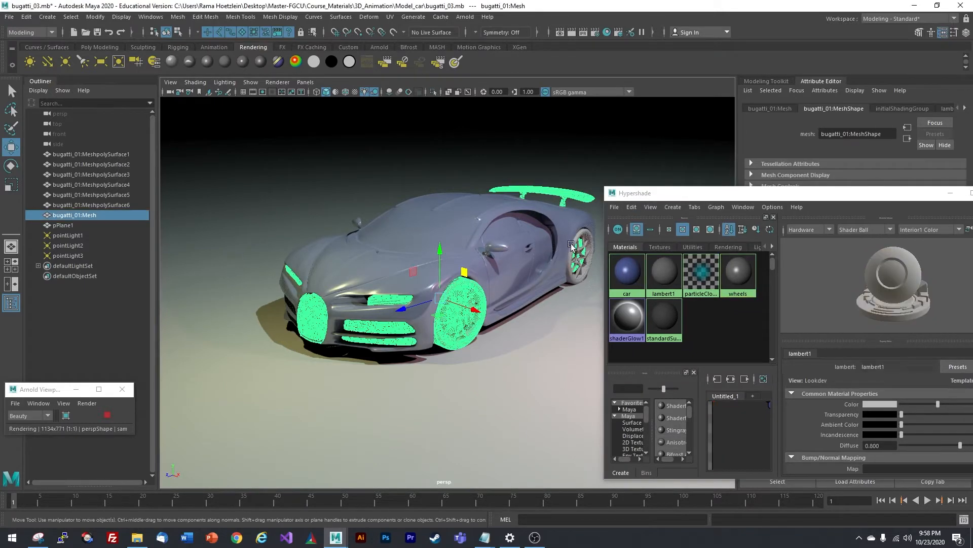
pyautogui.keyDown('shift'); pyautogui.click(588, 233); pyautogui.keyUp('shift')
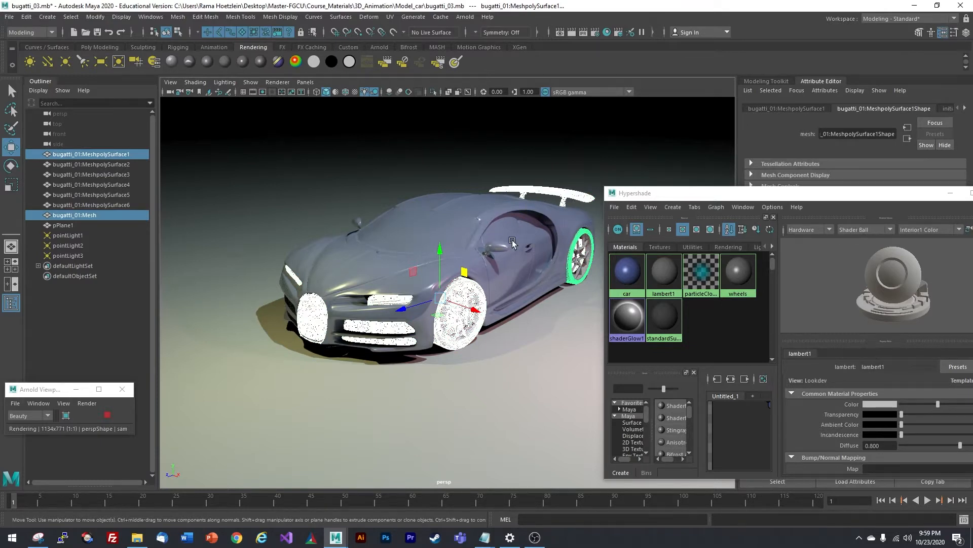
pyautogui.moveTo(706, 197); pyautogui.dragTo(691, 177)
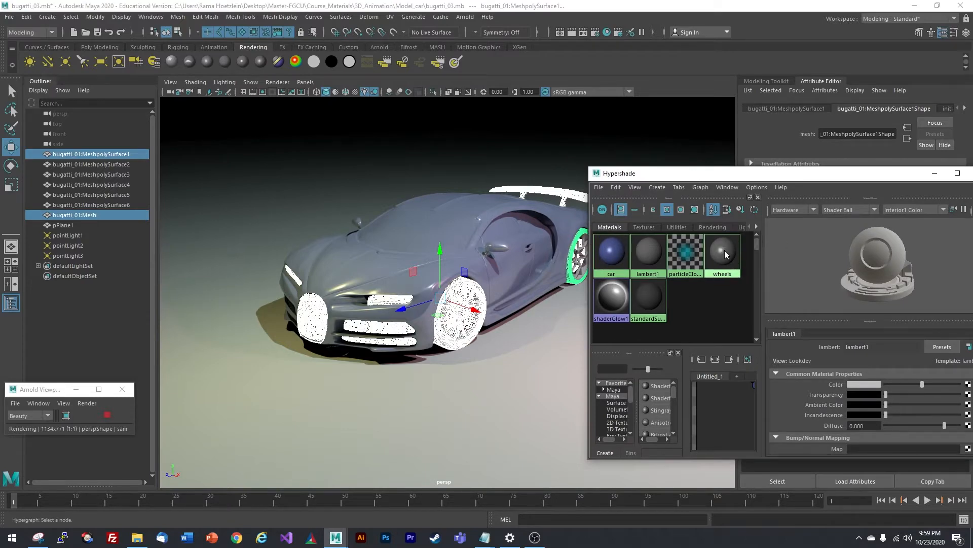
pyautogui.moveTo(724, 253); pyautogui.dragTo(724, 226, button='right')
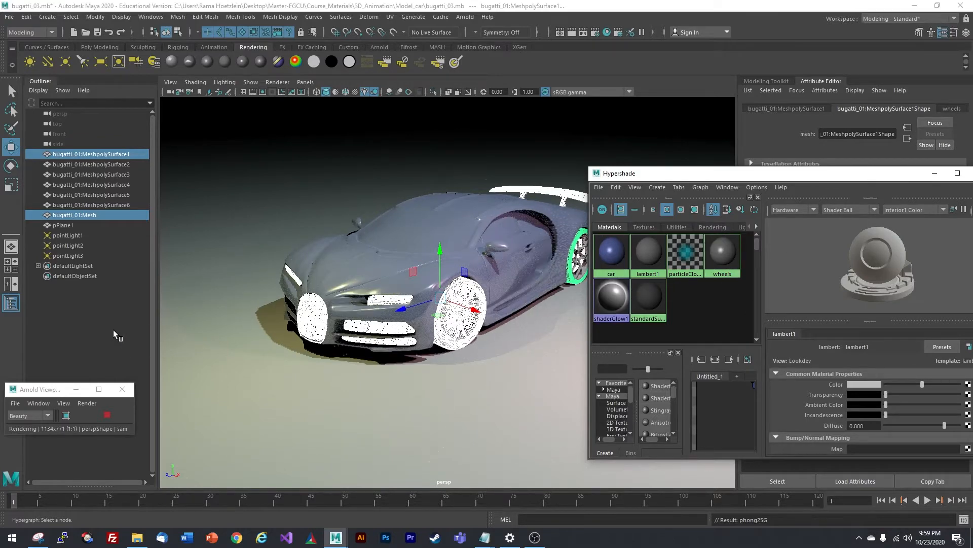
pyautogui.click(83, 320)
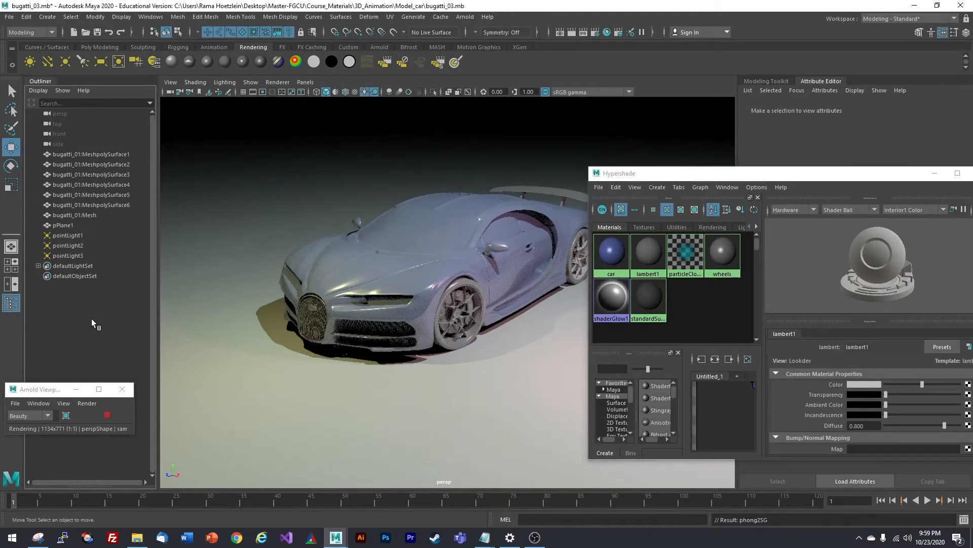
pyautogui.moveTo(922, 384); pyautogui.dragTo(899, 384)
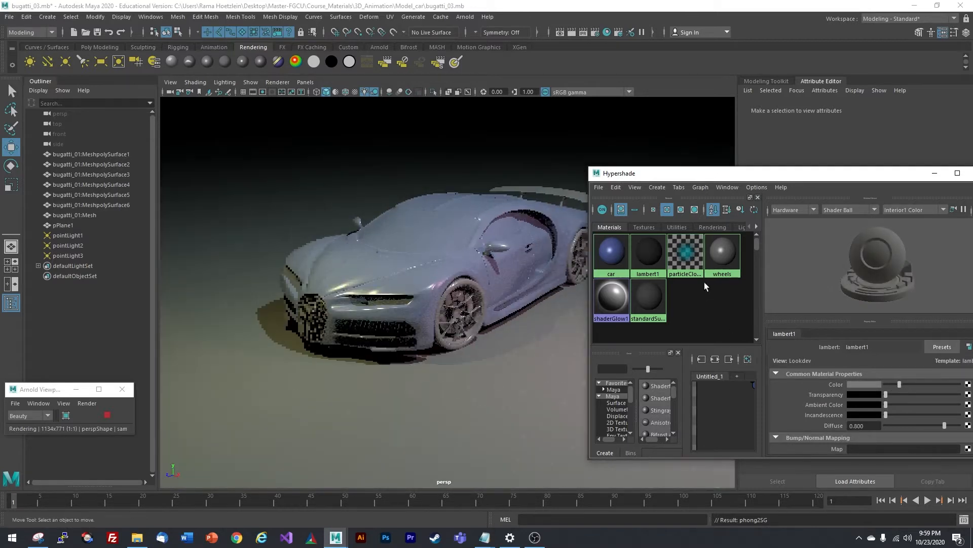
# - Drag the wheels material's colour slider almost to black
pyautogui.click(722, 257)
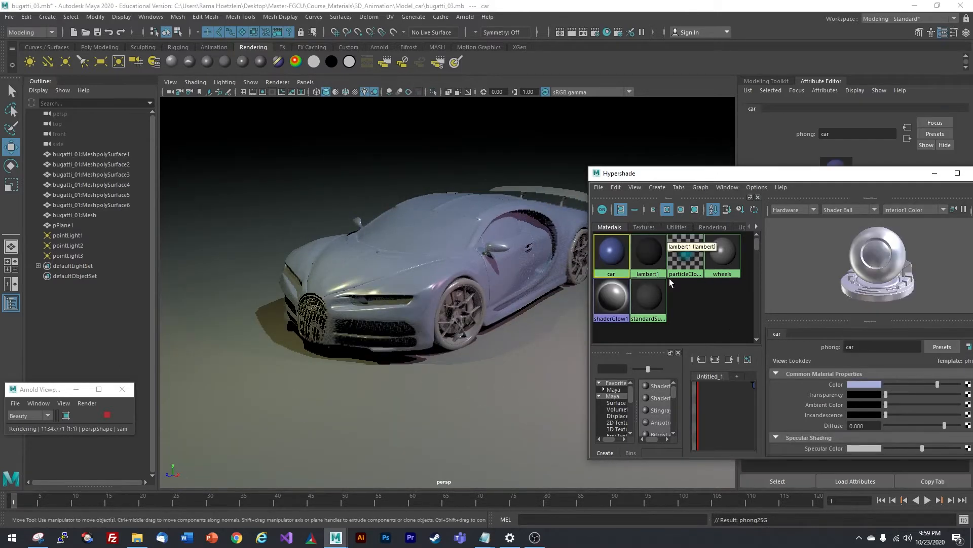
pyautogui.click(722, 254)
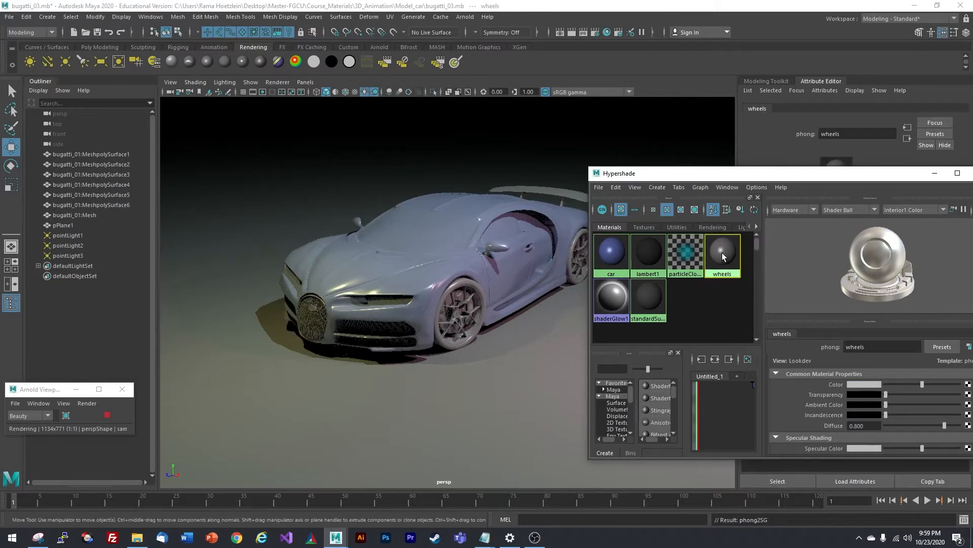
pyautogui.moveTo(922, 384); pyautogui.dragTo(884, 384)
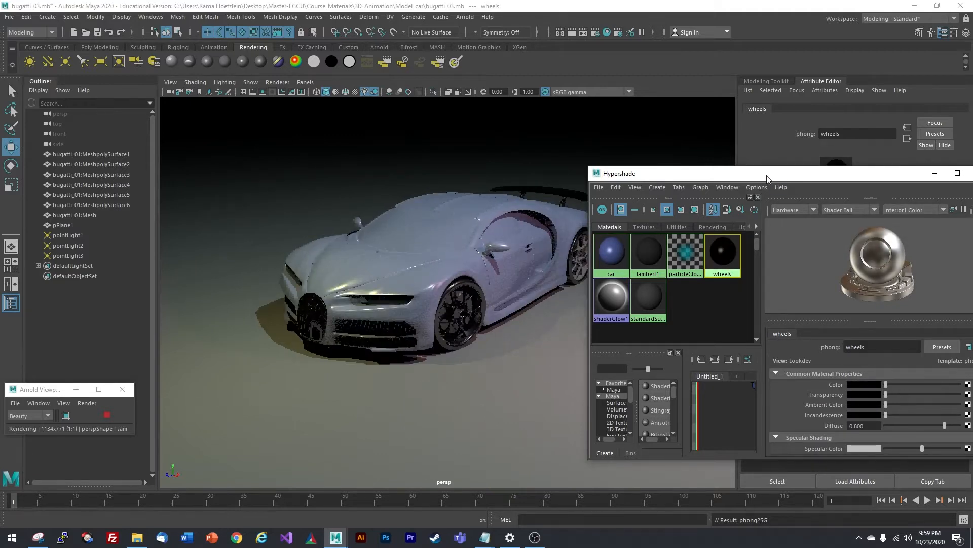
# - Reposition the Hypershade window and briefly select, then deselect, the ground plane
pyautogui.moveTo(764, 174); pyautogui.dragTo(795, 171)
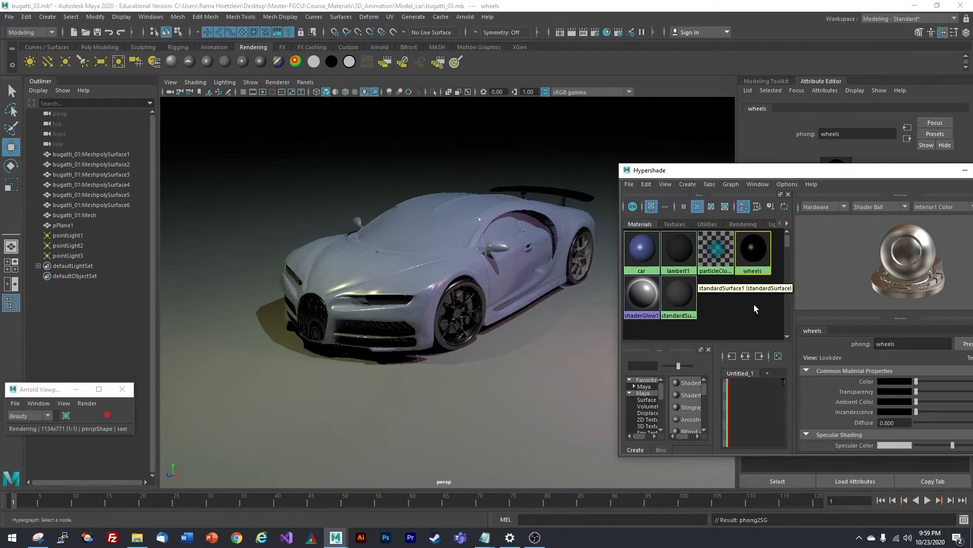
pyautogui.moveTo(764, 173); pyautogui.dragTo(742, 149)
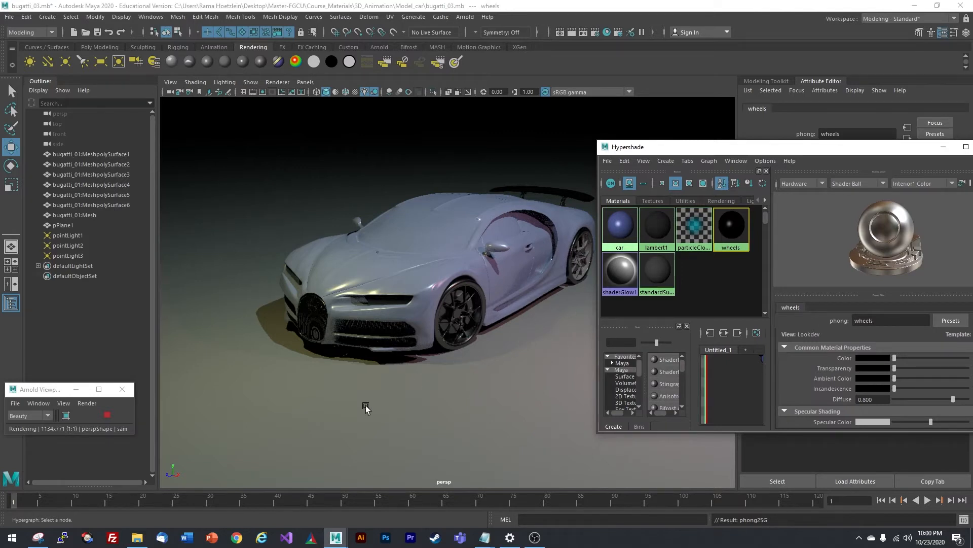
pyautogui.click(446, 382)
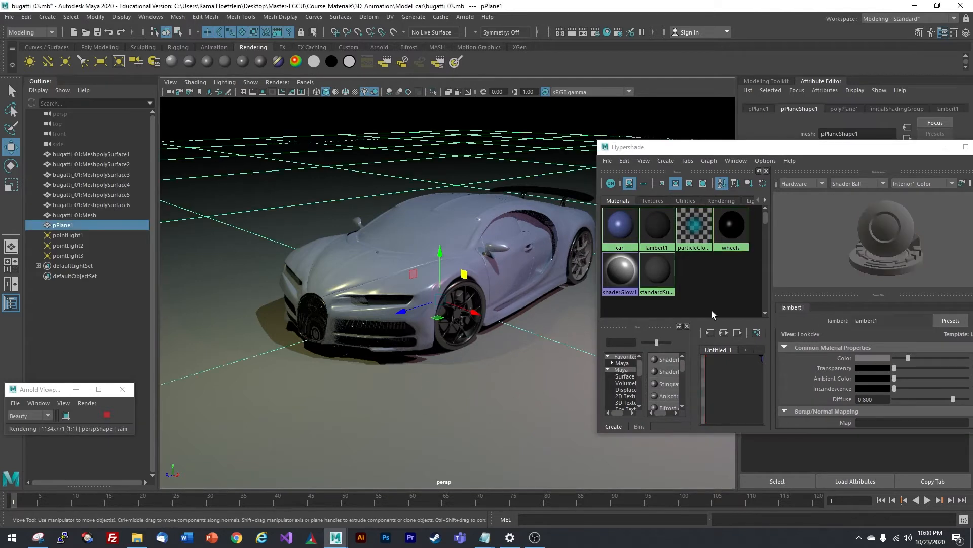
pyautogui.click(720, 285)
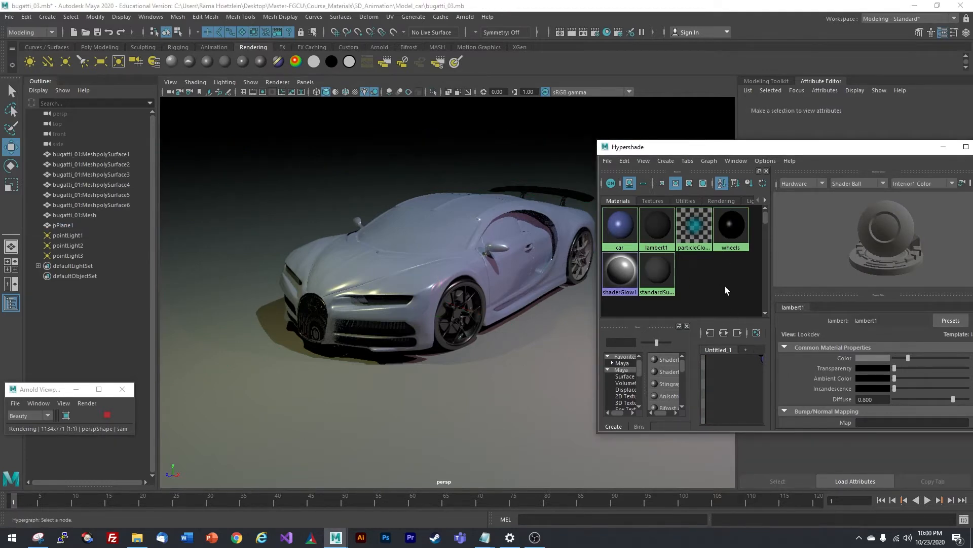
pyautogui.moveTo(725, 147); pyautogui.dragTo(710, 159)
# - Create a third Phong material and rename phong3 to 'concrete'
pyautogui.click(651, 173)
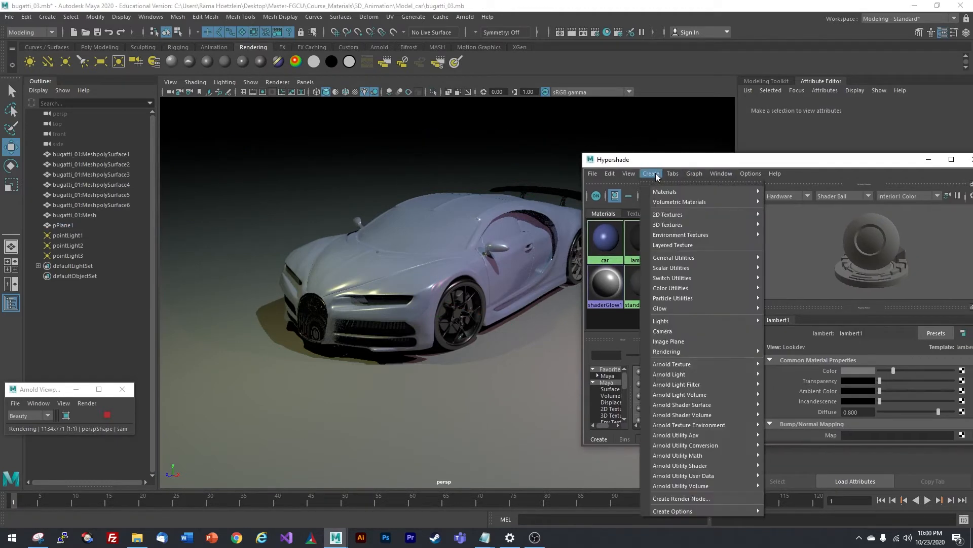
pyautogui.moveTo(673, 193)
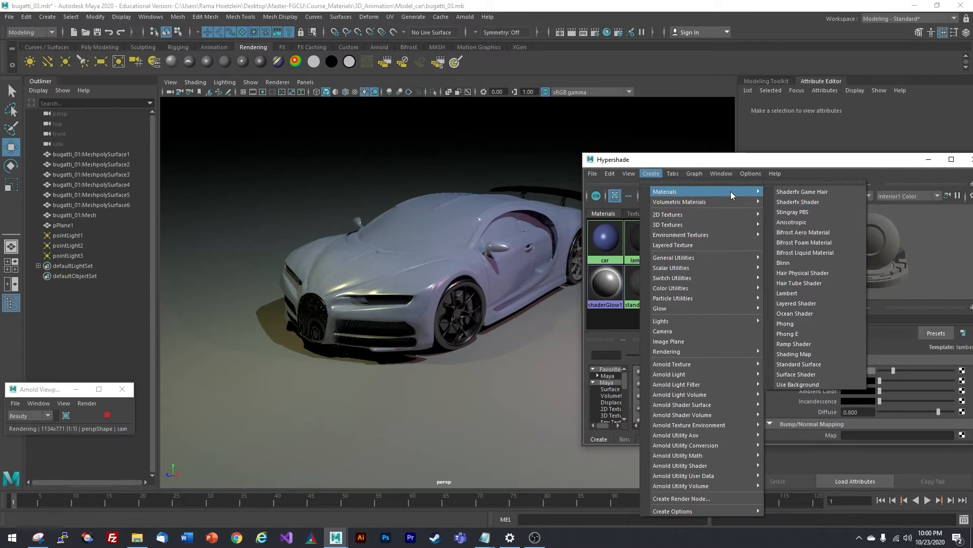
pyautogui.click(787, 323)
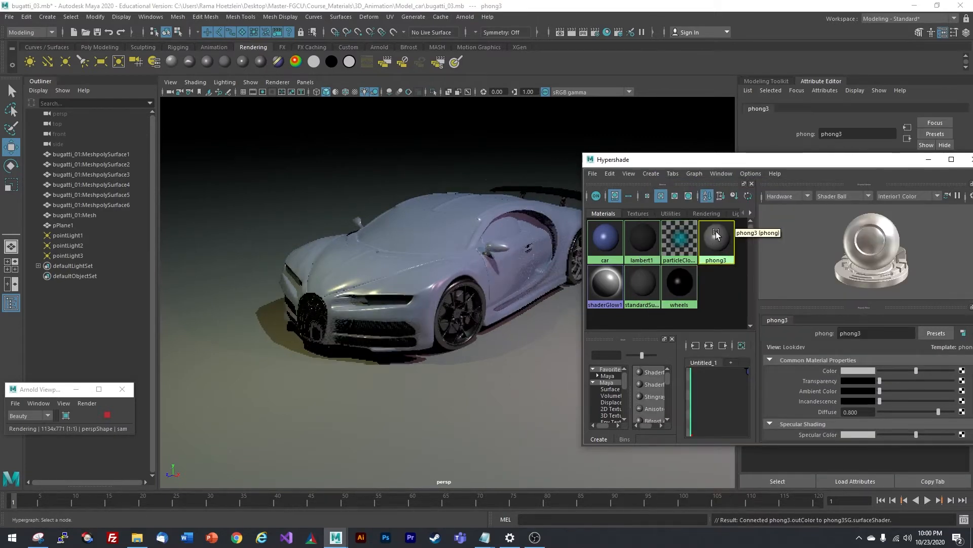
pyautogui.click(866, 333)
pyautogui.moveTo(866, 333); pyautogui.dragTo(805, 334)
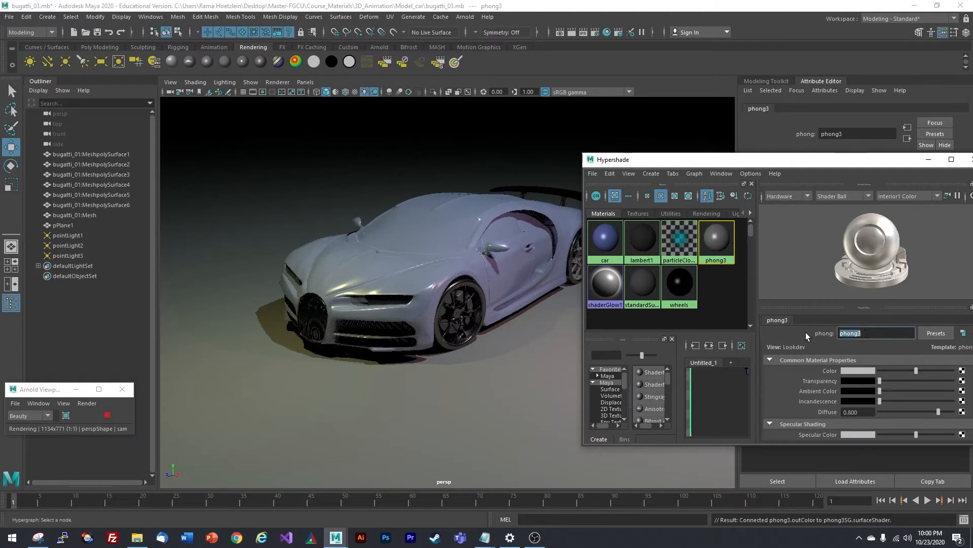
pyautogui.write('concrete')
pyautogui.press('Return')
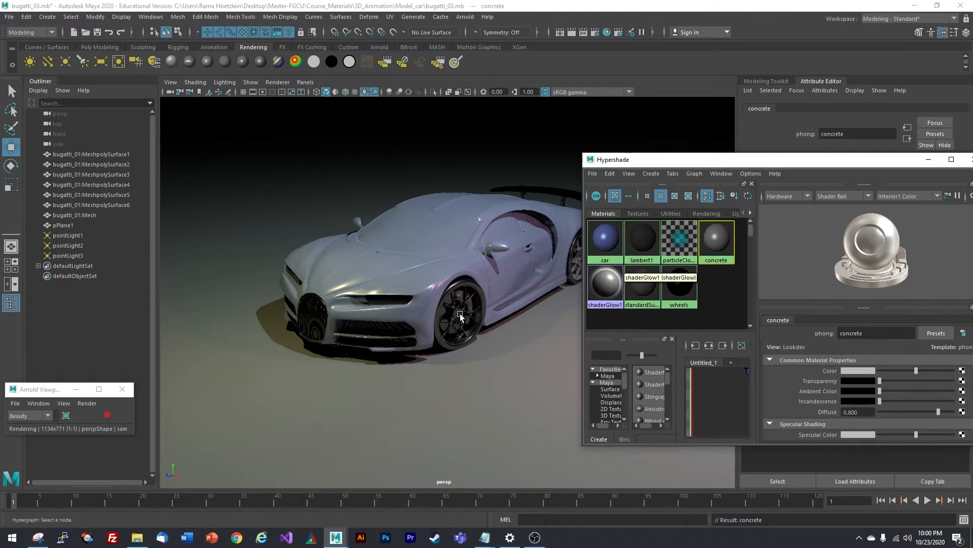
# - Give the concrete material a pale pink-beige colour in the HSV chooser
pyautogui.click(859, 372)
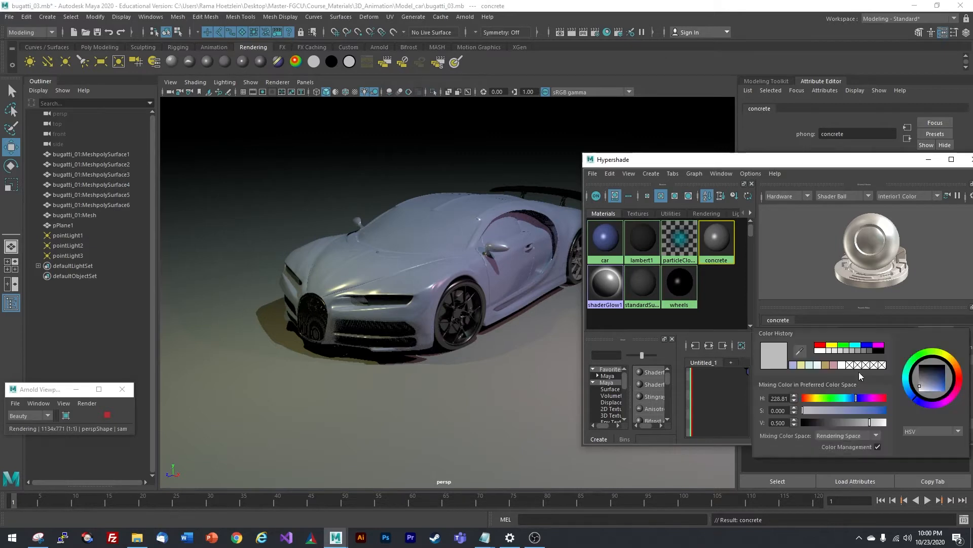
pyautogui.click(962, 375)
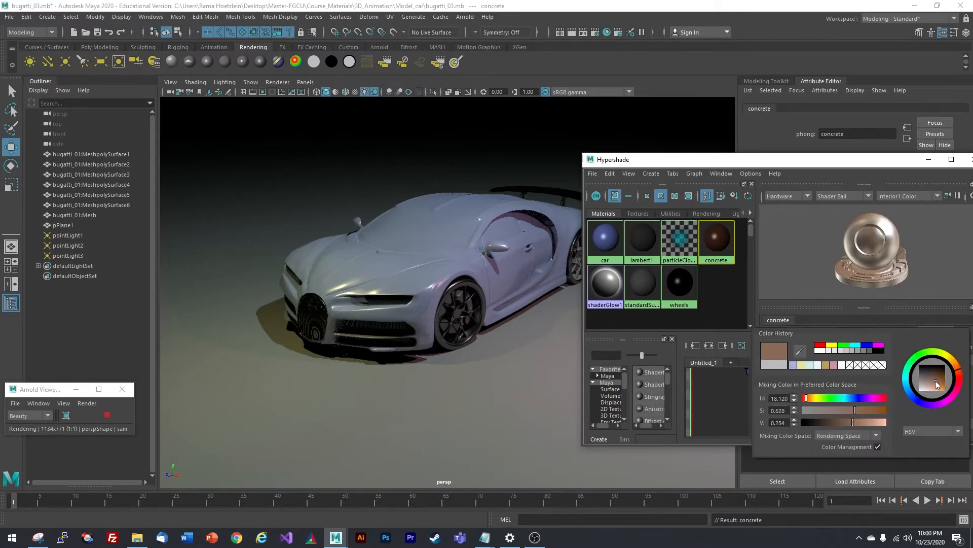
pyautogui.moveTo(933, 379); pyautogui.dragTo(928, 389)
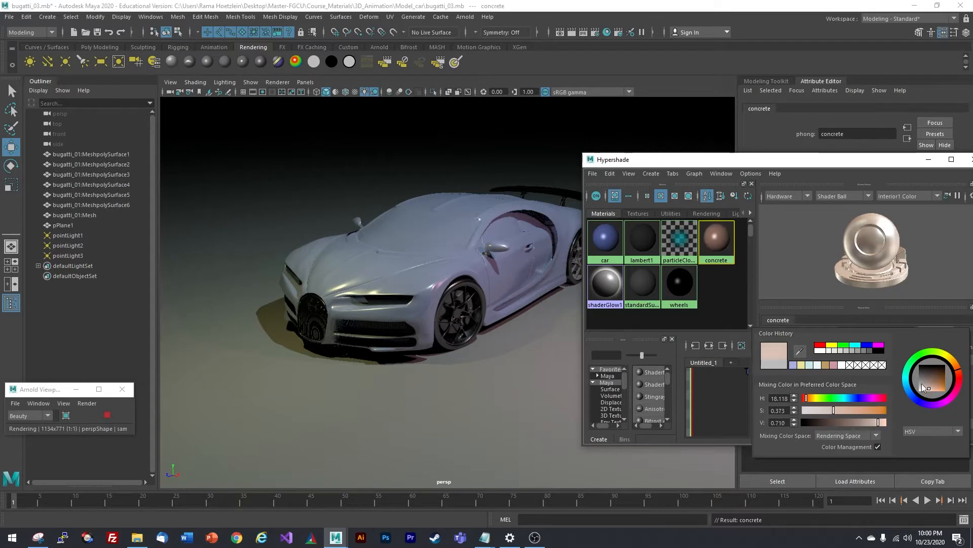
pyautogui.click(734, 295)
# - Assign concrete to the ground plane and incrementally save the scene as bugatti_04.mb
pyautogui.moveTo(707, 163); pyautogui.dragTo(729, 158)
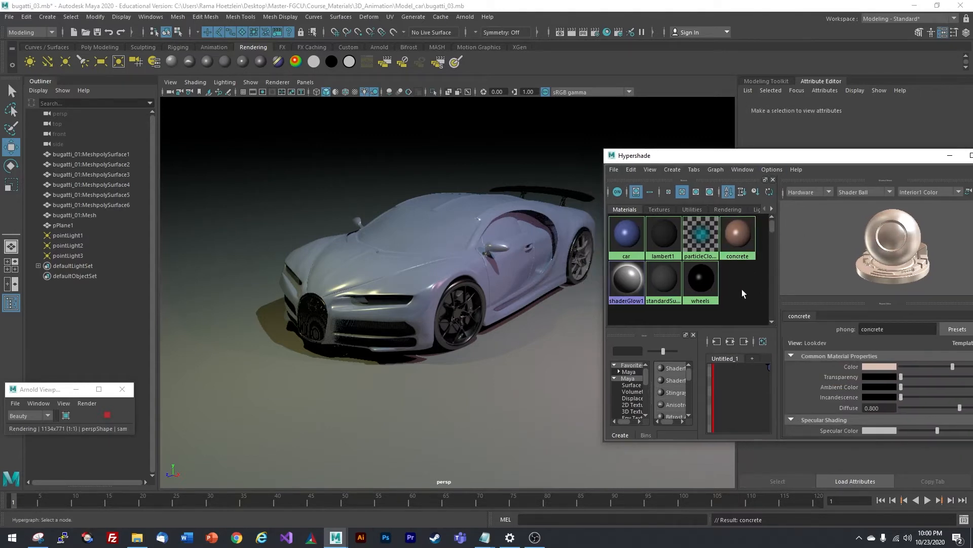
pyautogui.click(444, 393)
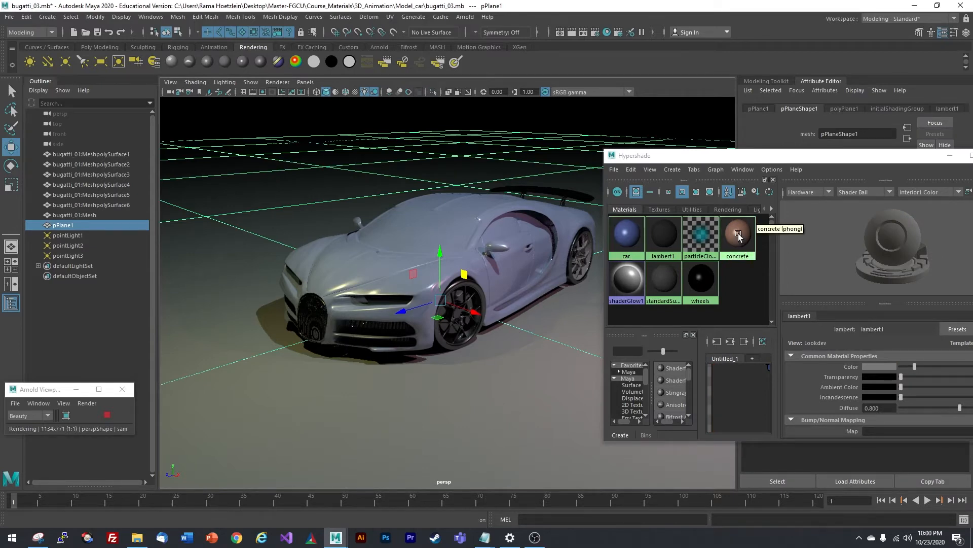
pyautogui.moveTo(739, 235); pyautogui.dragTo(740, 205, button='right')
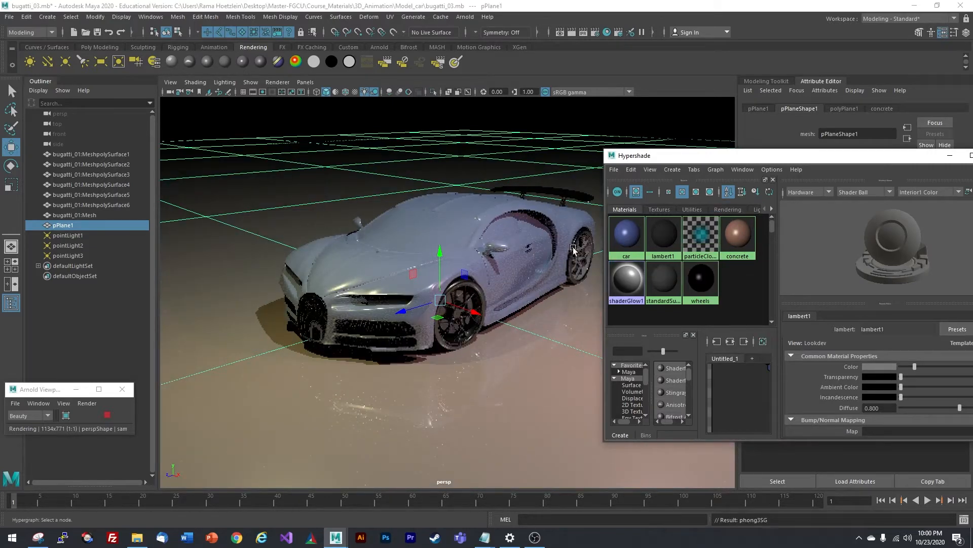
pyautogui.click(79, 340)
pyautogui.hotkey('ctrl', 'alt', 's')
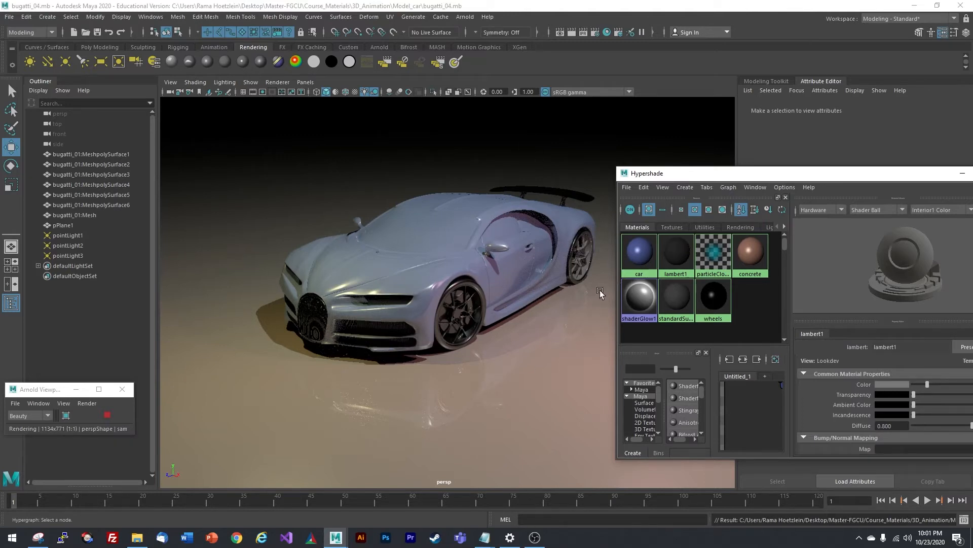
# - Save the scene again over bugatti_04.mb and move the material editor aside
pyautogui.click(9, 16)
pyautogui.click(30, 68)
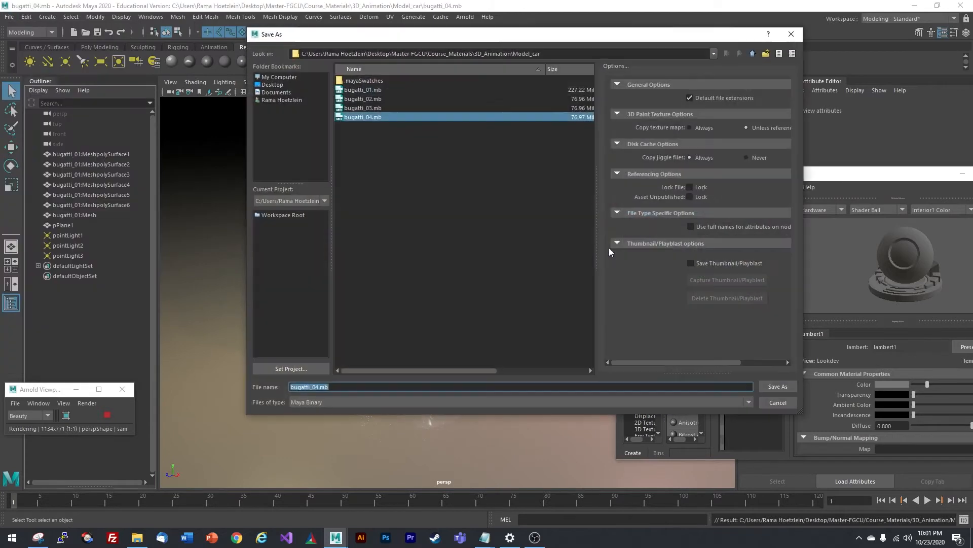
pyautogui.click(784, 389)
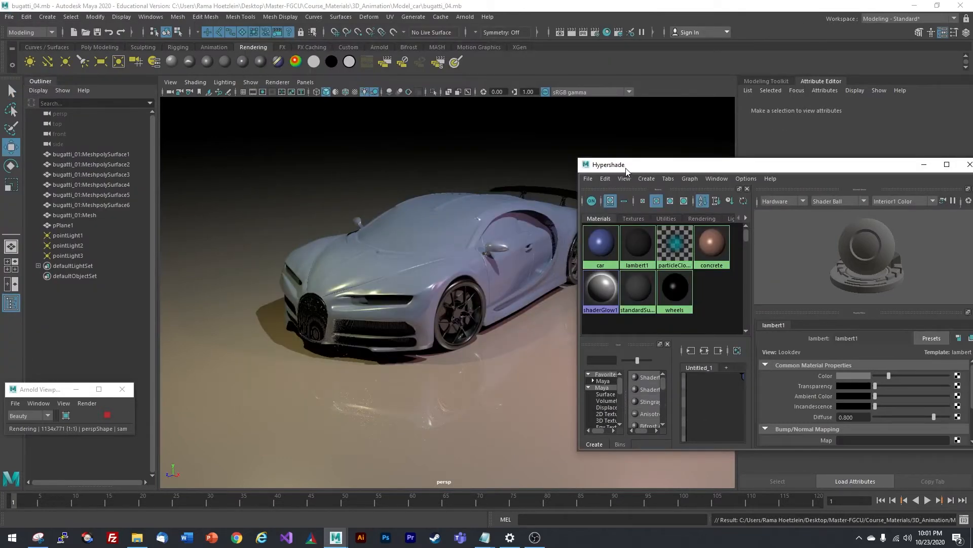
pyautogui.moveTo(627, 167); pyautogui.dragTo(648, 168)
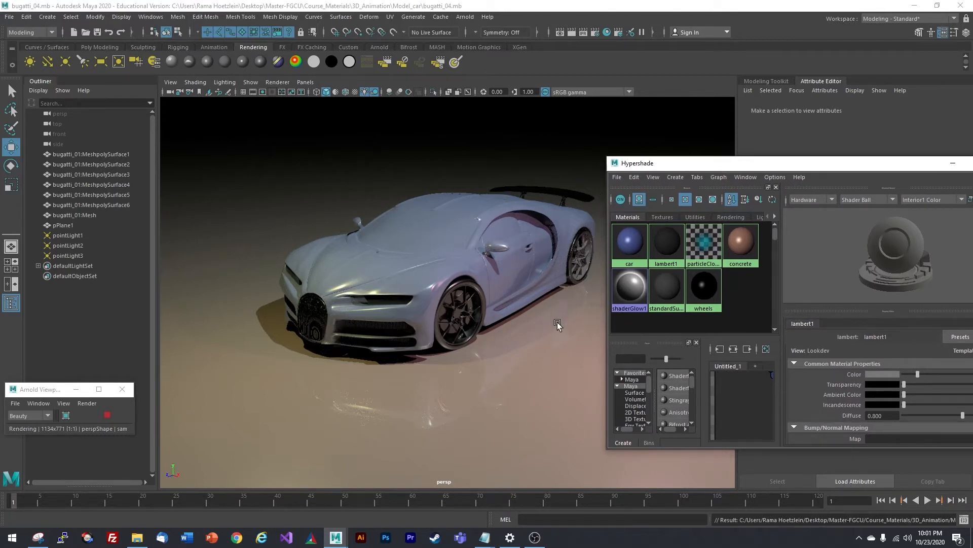
# - Orbit the viewport to a new angle on the Bugatti and move the Hypershade window up alongside it
pyautogui.moveTo(675, 166); pyautogui.dragTo(691, 156)
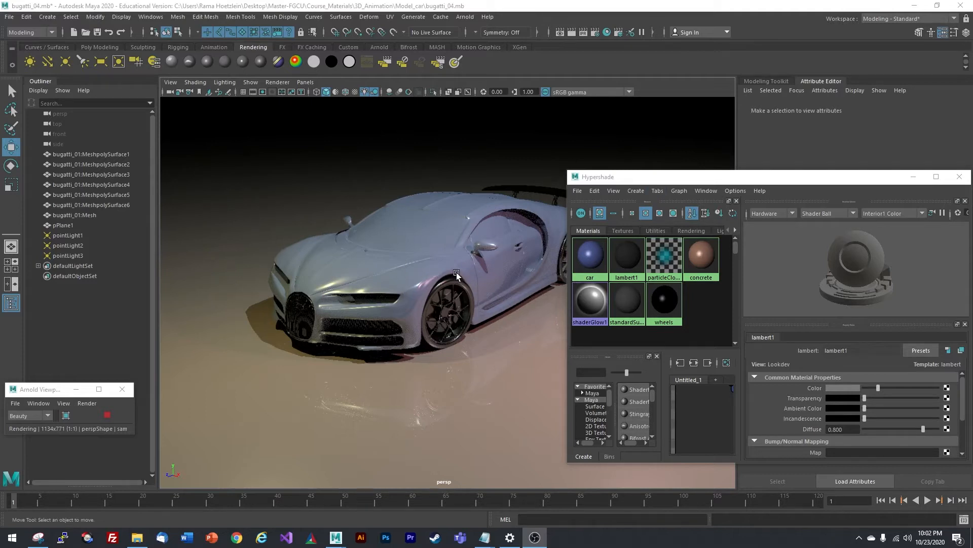
pyautogui.keyDown('alt'); pyautogui.moveTo(440, 279); pyautogui.dragTo(384, 296); pyautogui.keyUp('alt')
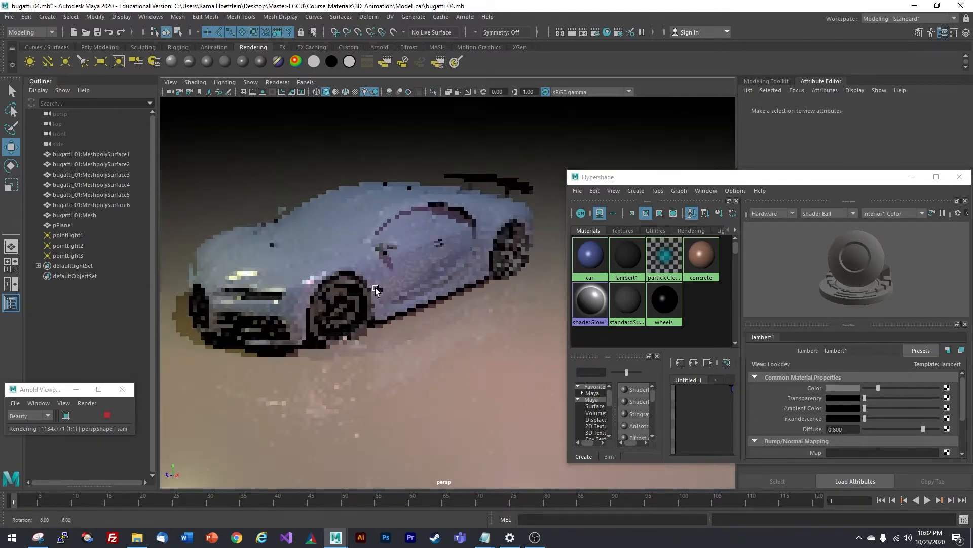
pyautogui.moveTo(663, 176); pyautogui.dragTo(660, 48)
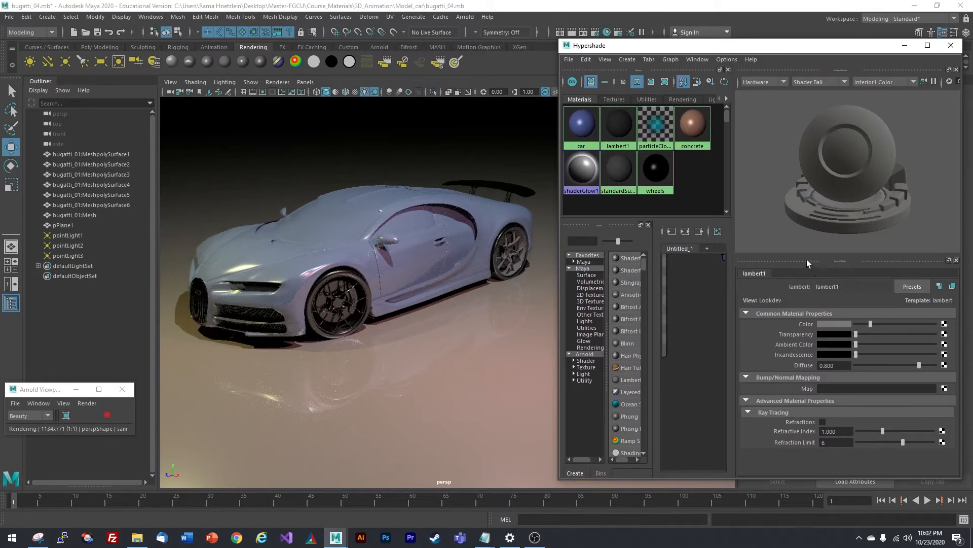
# - Apply the concrete material to pPlane1, test higher reflectivity, then set it to 0.000
pyautogui.moveTo(865, 254); pyautogui.dragTo(868, 193)
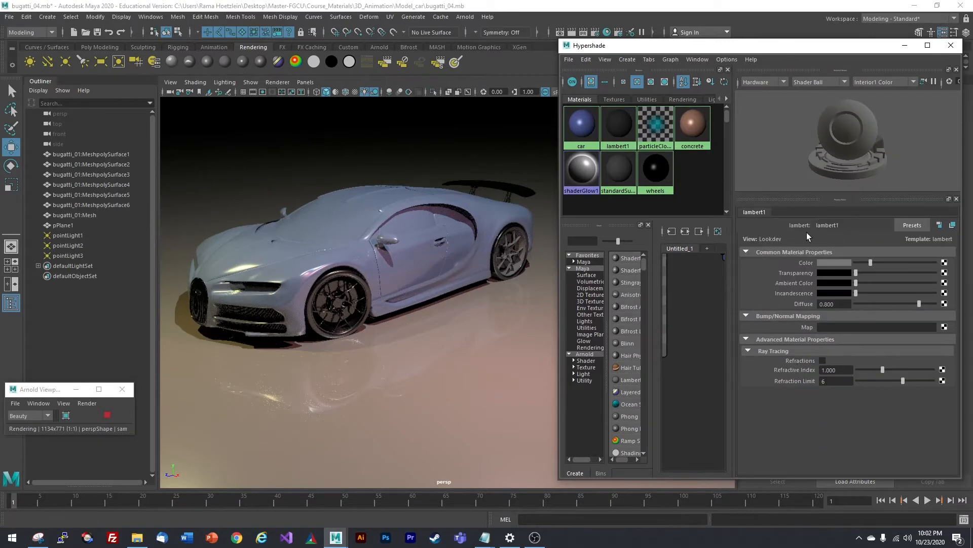
pyautogui.click(481, 353)
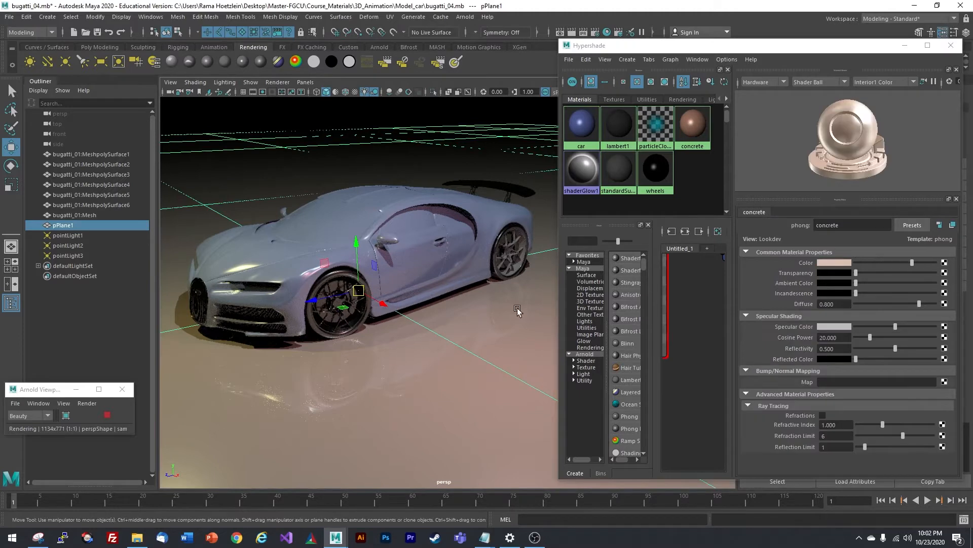
pyautogui.click(688, 192)
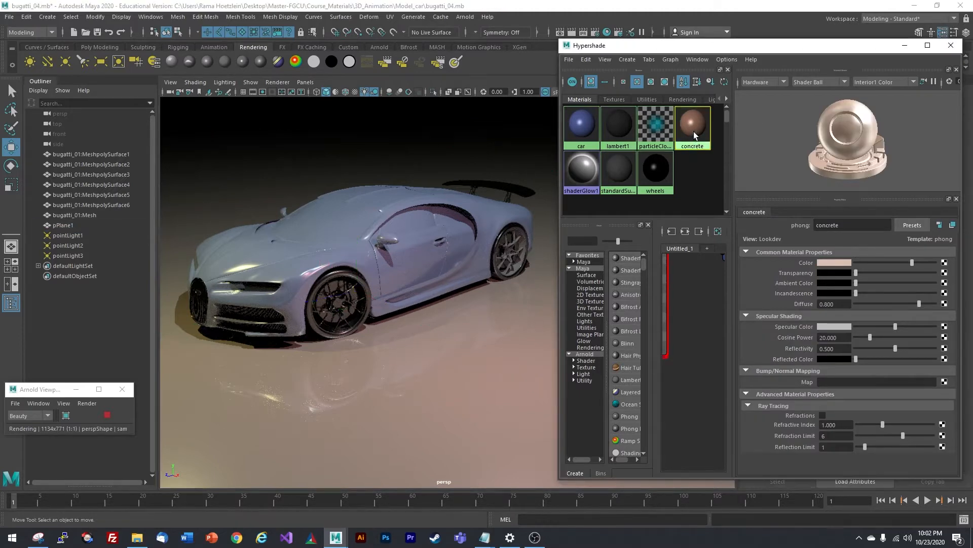
pyautogui.click(695, 130)
pyautogui.click(492, 354)
pyautogui.click(691, 130)
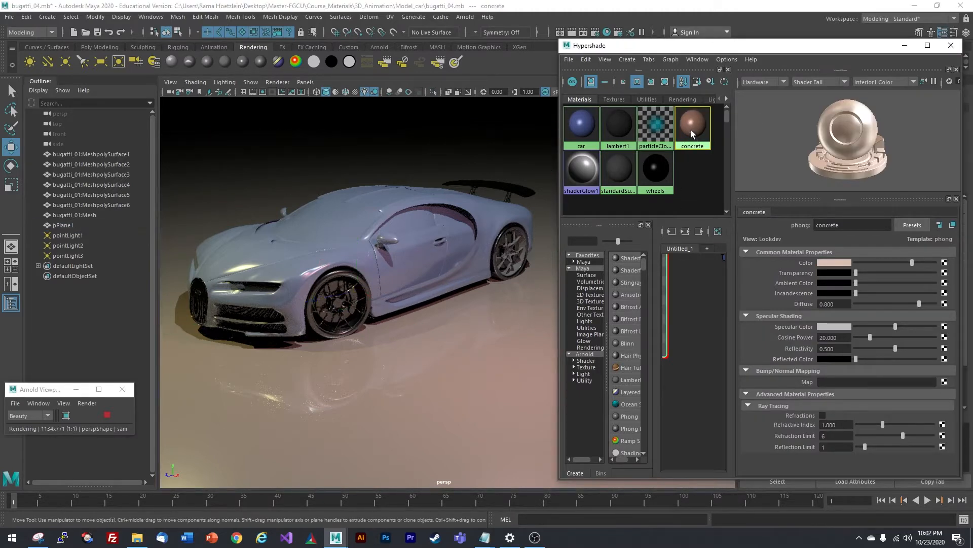
pyautogui.moveTo(693, 131); pyautogui.dragTo(407, 347, button='middle')
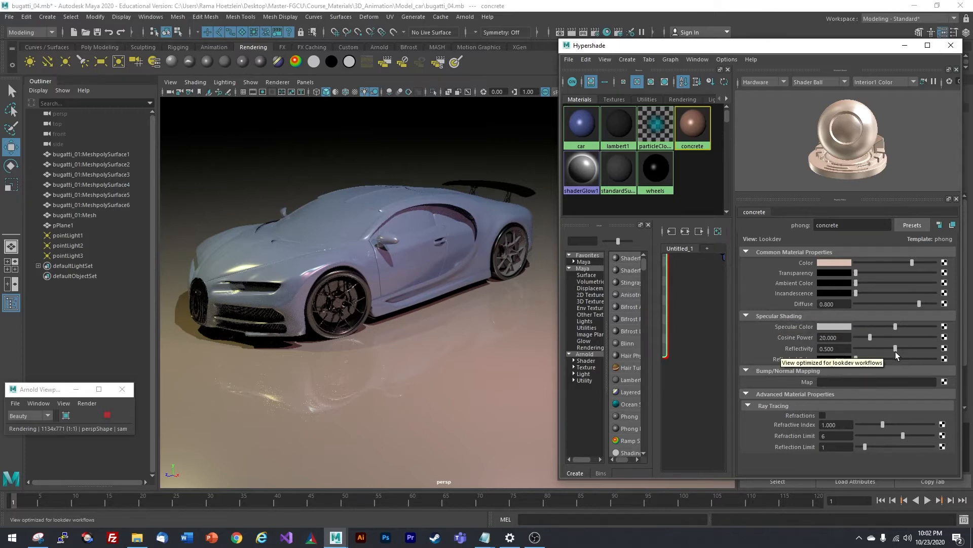
pyautogui.moveTo(895, 349); pyautogui.dragTo(932, 349)
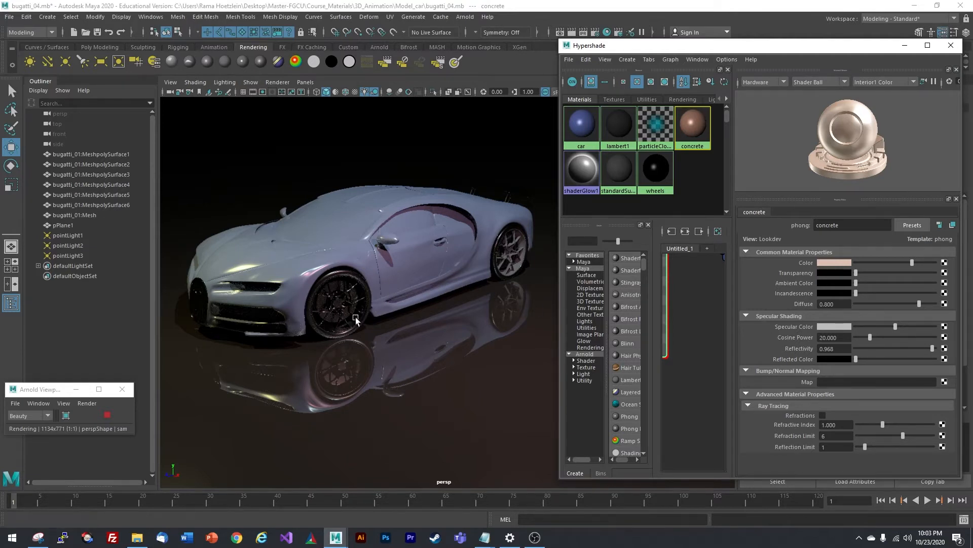
pyautogui.moveTo(933, 348); pyautogui.dragTo(854, 348)
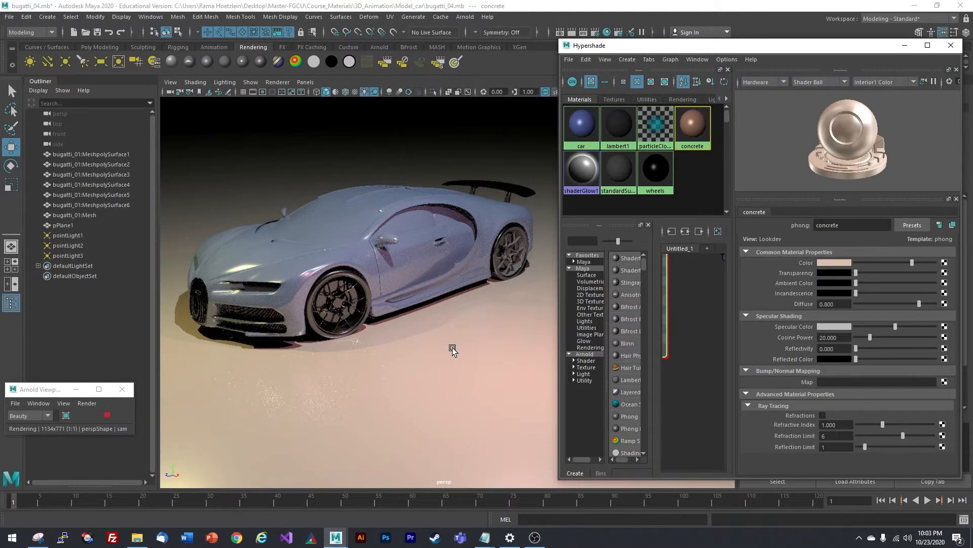
# - Drop the concrete's cosine power from 20.000 to 2.000 and orbit to check the softer floor sheen
pyautogui.keyDown('alt'); pyautogui.moveTo(357, 348); pyautogui.dragTo(444, 303); pyautogui.keyUp('alt')
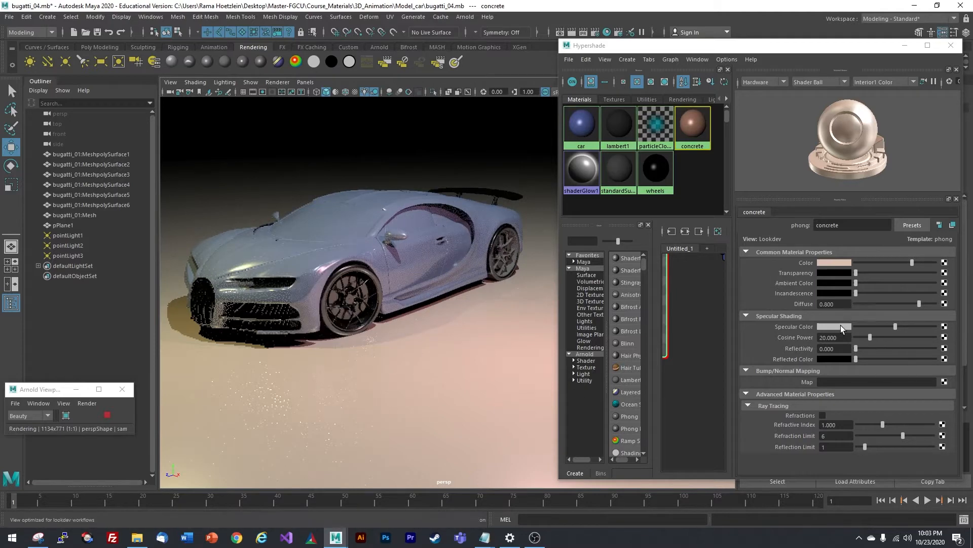
pyautogui.moveTo(871, 337); pyautogui.dragTo(851, 336)
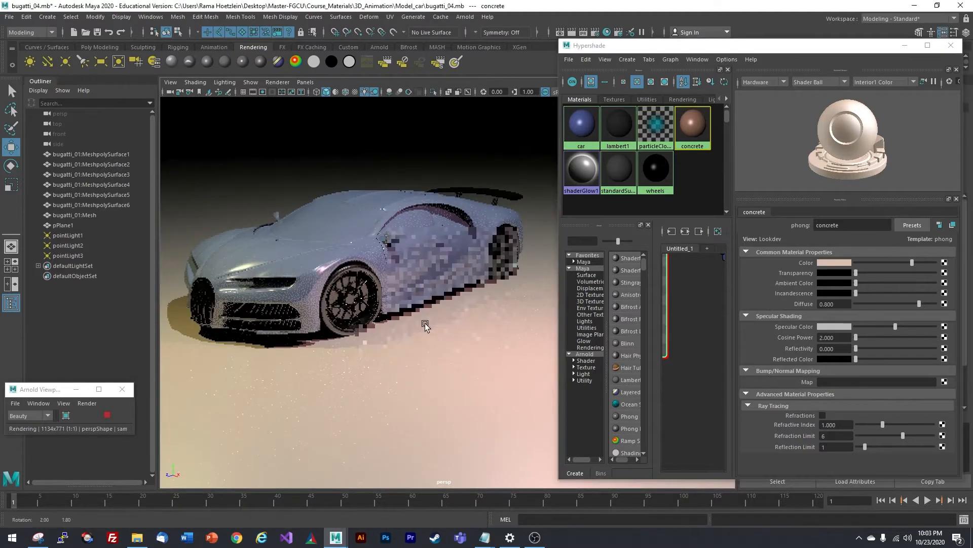
pyautogui.keyDown('alt'); pyautogui.moveTo(425, 323); pyautogui.dragTo(425, 315); pyautogui.keyUp('alt')
pyautogui.scroll(-3, 425, 315)
pyautogui.scroll(3, 392, 331)
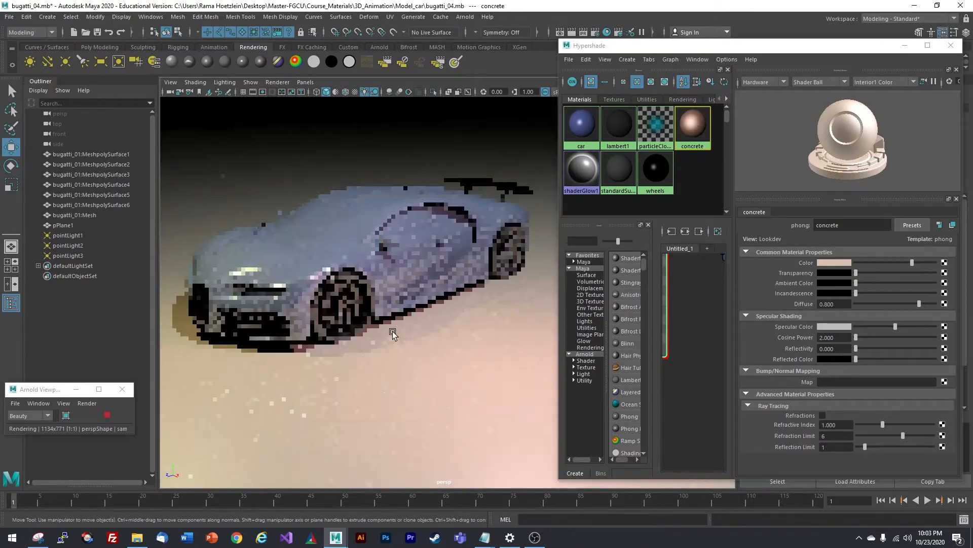
pyautogui.scroll(-3, 442, 344)
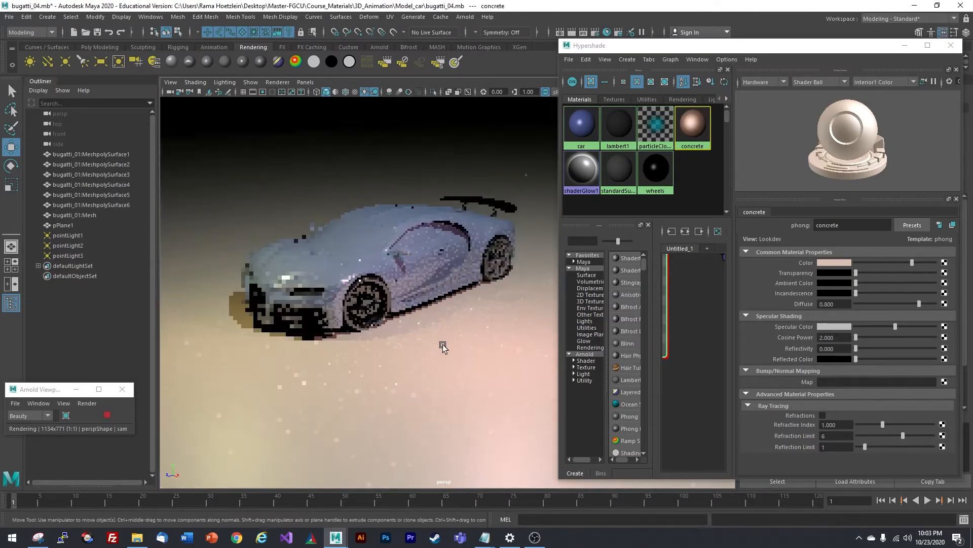
pyautogui.keyDown('alt'); pyautogui.moveTo(463, 293); pyautogui.dragTo(414, 358); pyautogui.keyUp('alt')
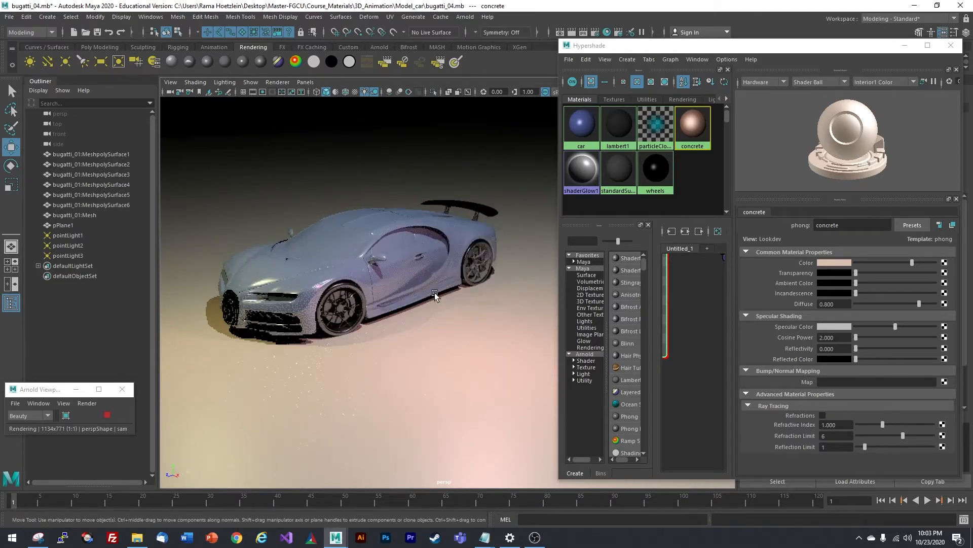
# - Change the concrete colour from pale pink to dark grey and tilt the view closer to the car
pyautogui.keyDown('alt'); pyautogui.moveTo(427, 314); pyautogui.dragTo(438, 316); pyautogui.keyUp('alt')
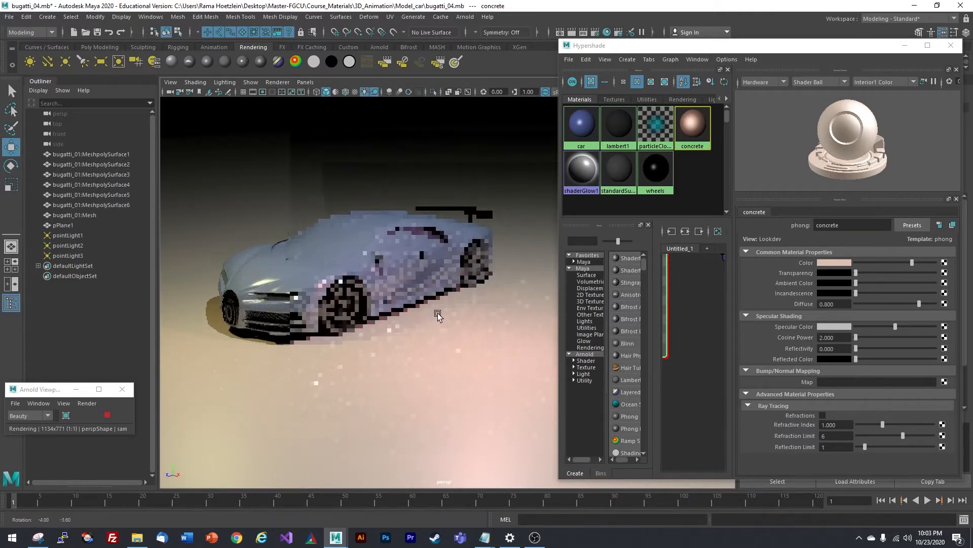
pyautogui.click(834, 264)
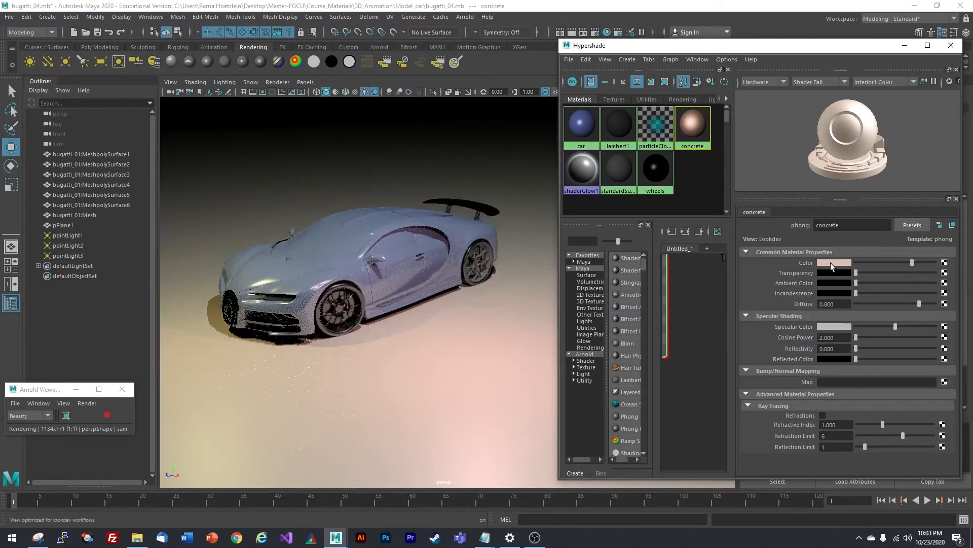
pyautogui.click(831, 263)
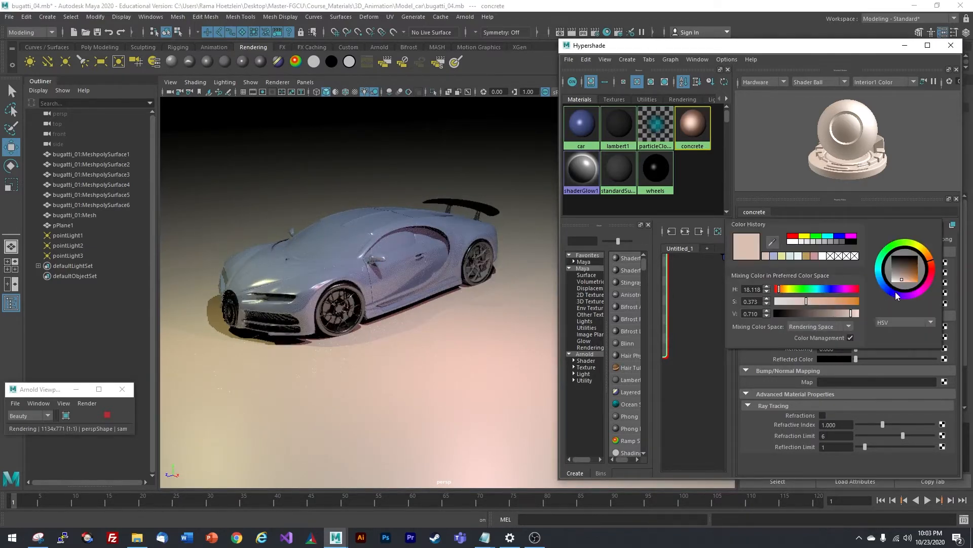
pyautogui.click(893, 269)
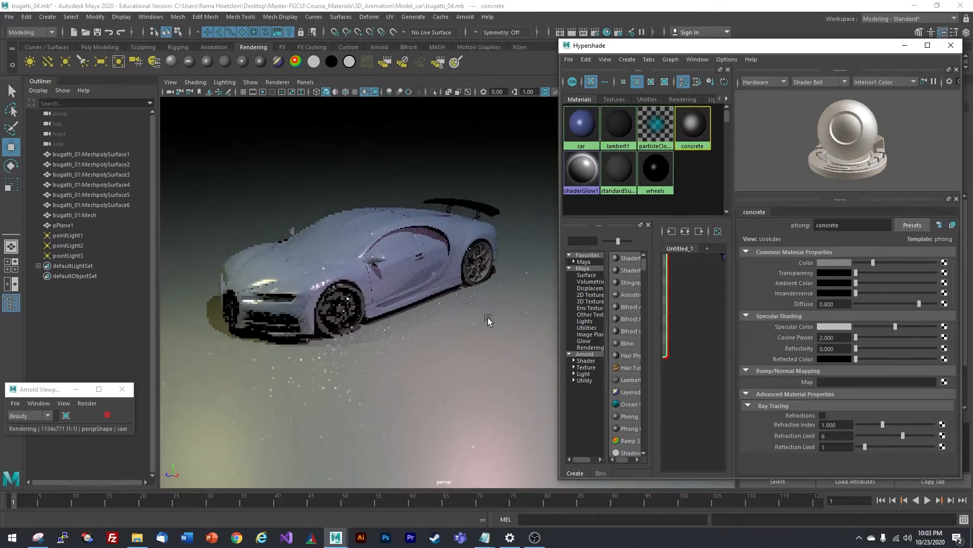
pyautogui.keyDown('alt'); pyautogui.moveTo(418, 364); pyautogui.dragTo(474, 342); pyautogui.keyUp('alt')
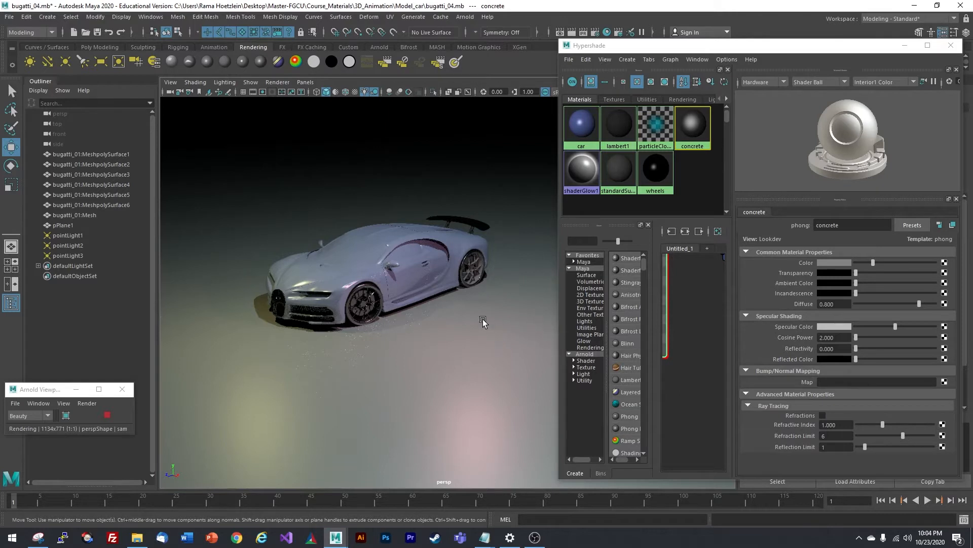
pyautogui.scroll(2, 442, 334)
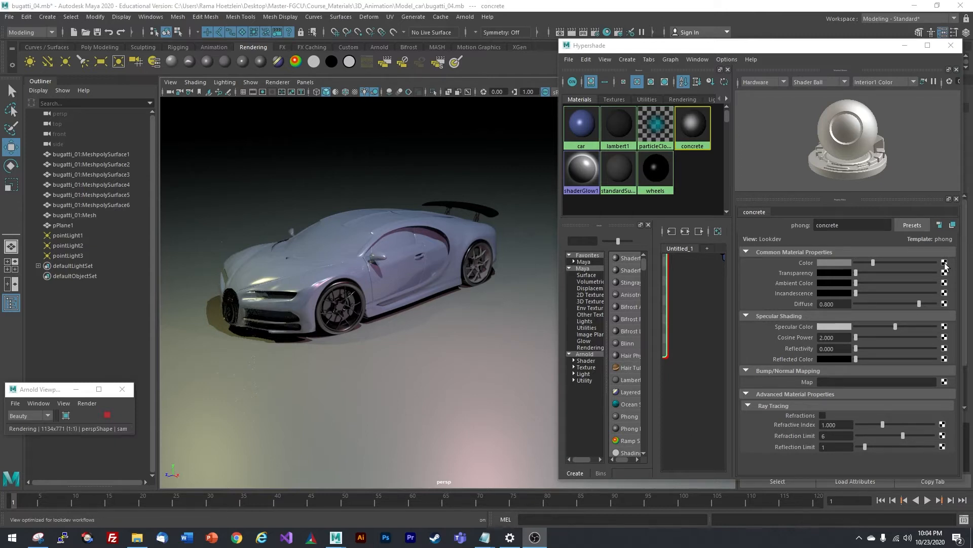
# - Connect a File texture (file1) to the concrete colour and bring up the Chrome 'concrete texture' search
pyautogui.click(944, 262)
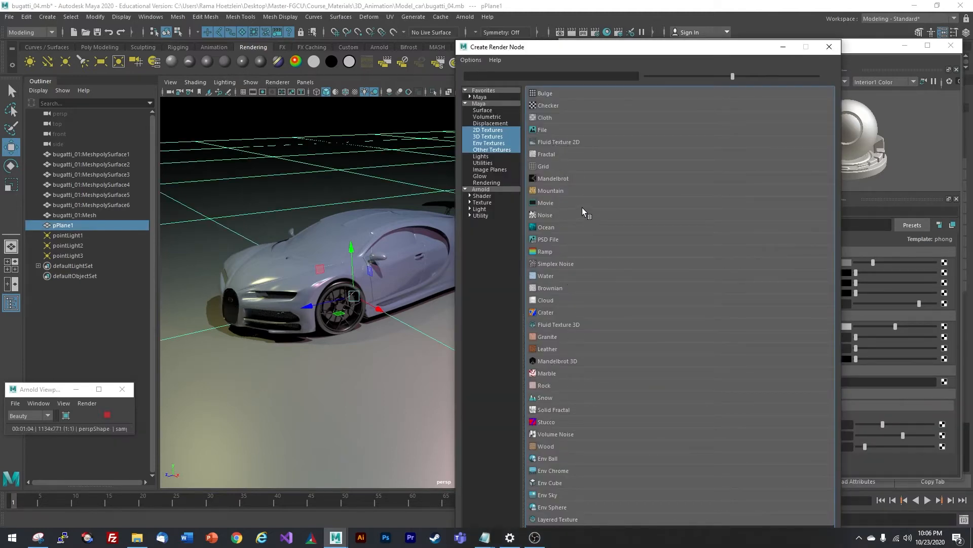
pyautogui.click(544, 130)
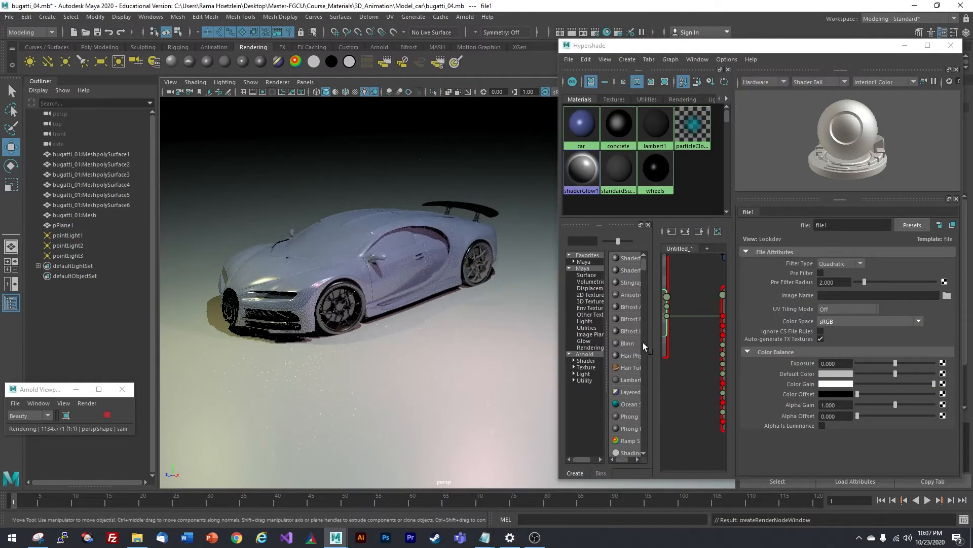
pyautogui.click(855, 296)
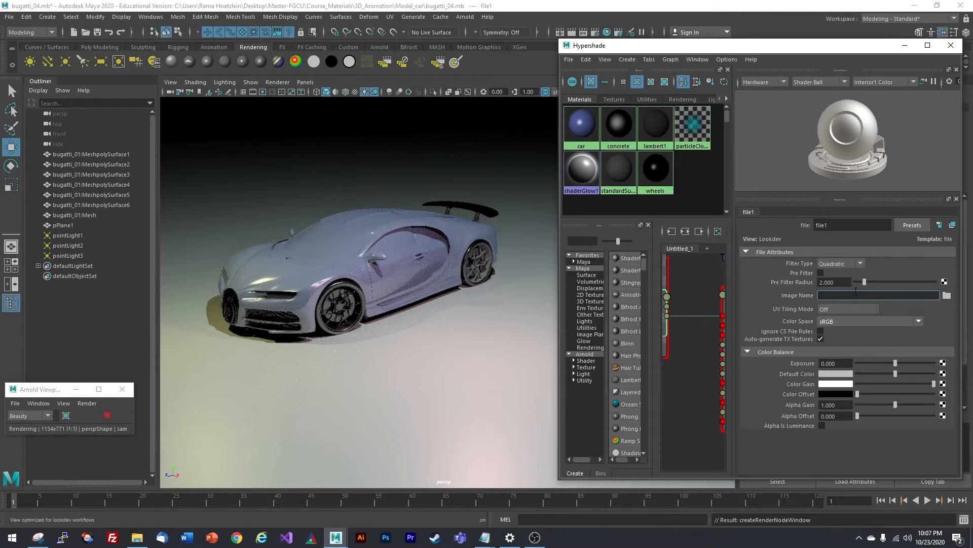
pyautogui.click(947, 296)
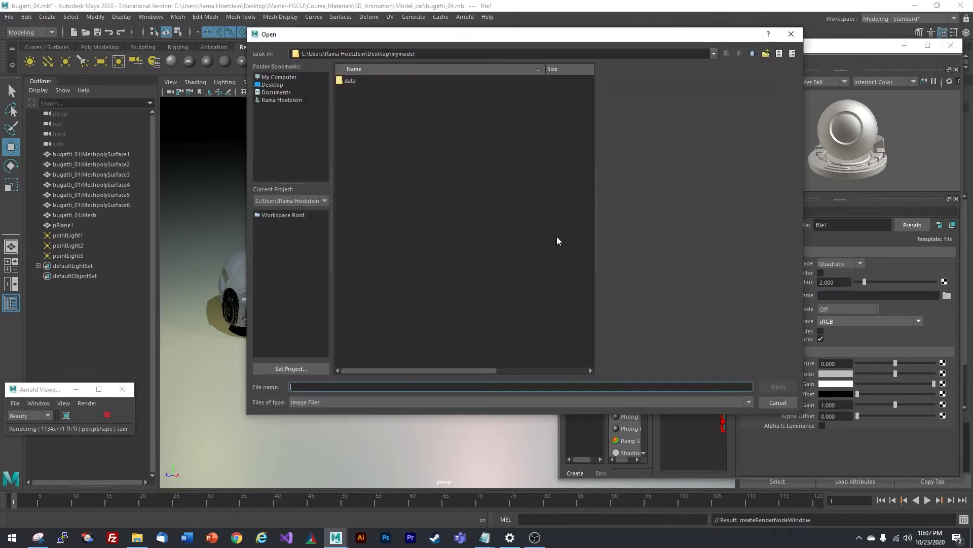
pyautogui.click(237, 538)
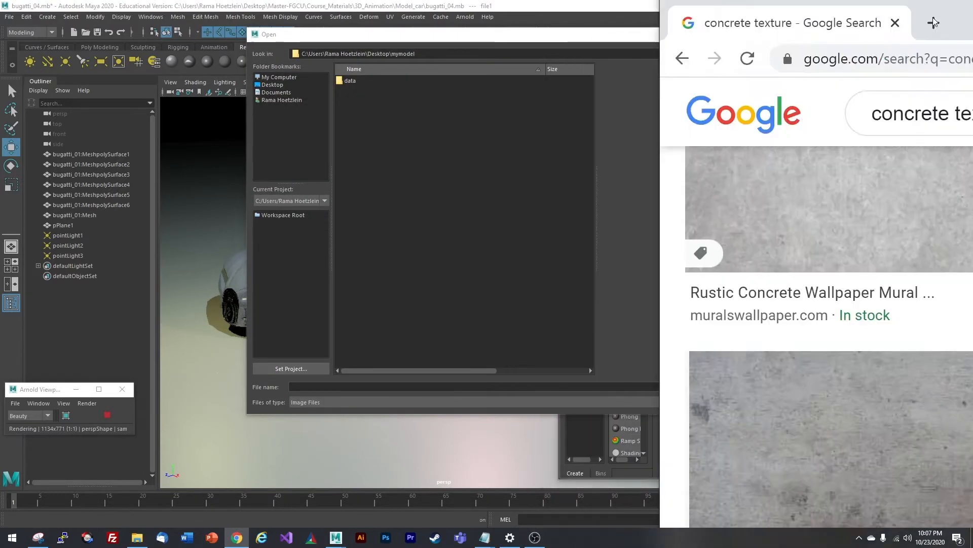
# - Preview the grey concrete texture image in Chrome, enlarging the browser to show it fully
pyautogui.moveTo(935, 23); pyautogui.dragTo(333, 61)
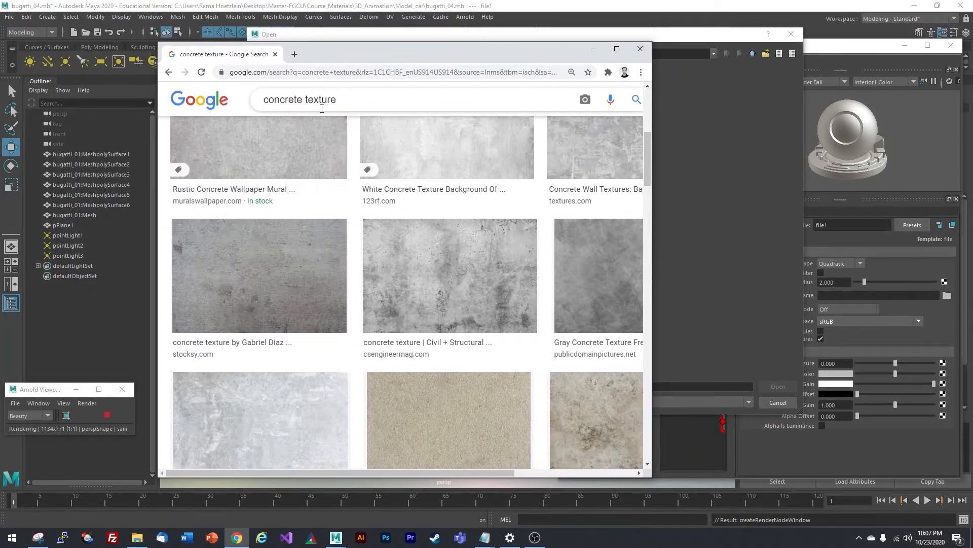
pyautogui.click(273, 283)
pyautogui.moveTo(469, 54); pyautogui.dragTo(388, 51)
pyautogui.moveTo(572, 219); pyautogui.dragTo(675, 218)
# - Save the preview image as concrete_texture.jpg in the 3D_Animation folder
pyautogui.rightClick(502, 203)
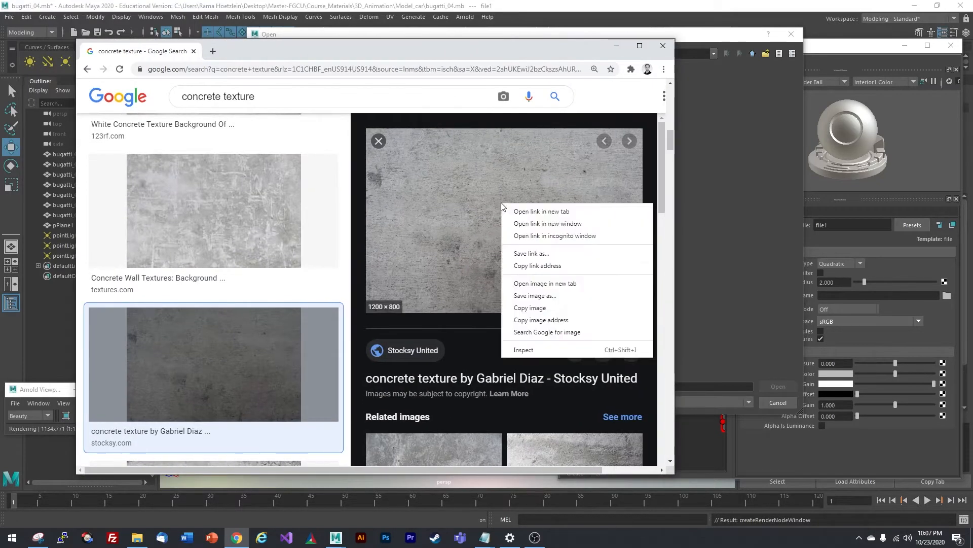
pyautogui.click(562, 294)
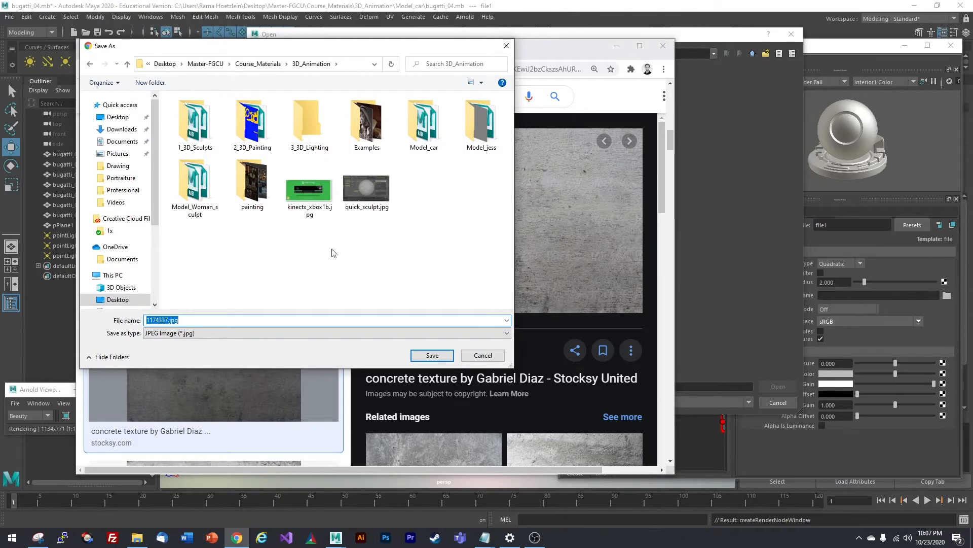
pyautogui.click(169, 321)
pyautogui.doubleClick(166, 320)
pyautogui.write('concrete_tex')
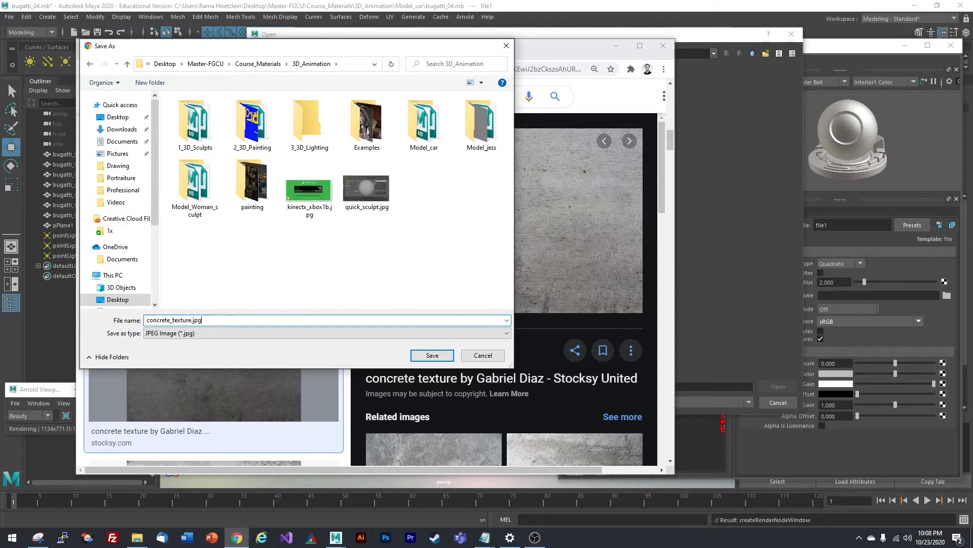
pyautogui.write('ture')
pyautogui.click(432, 355)
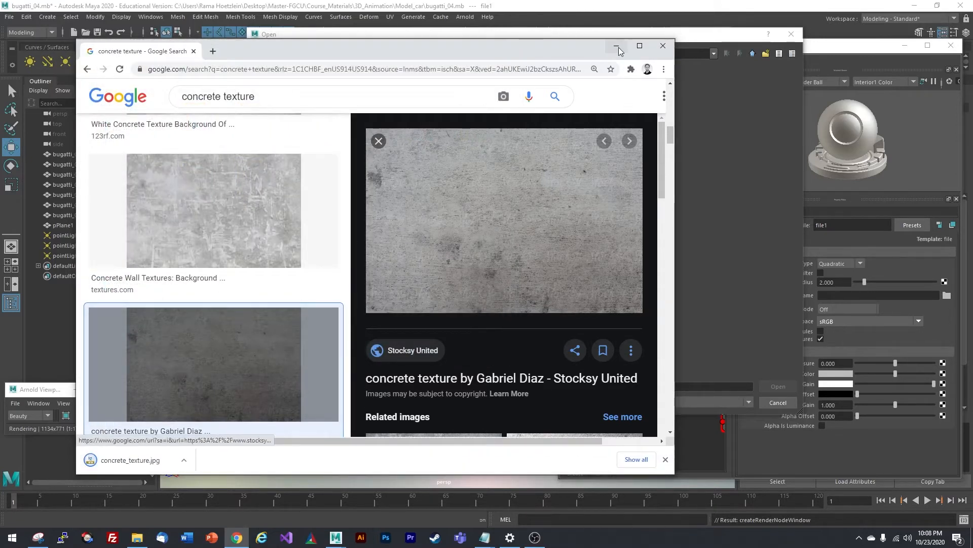
pyautogui.click(618, 47)
# - Load concrete_texture.jpg from Desktop > Master-FGCU > Course_Materials > 3D_Animation into file1, then select pPlane1
pyautogui.click(274, 85)
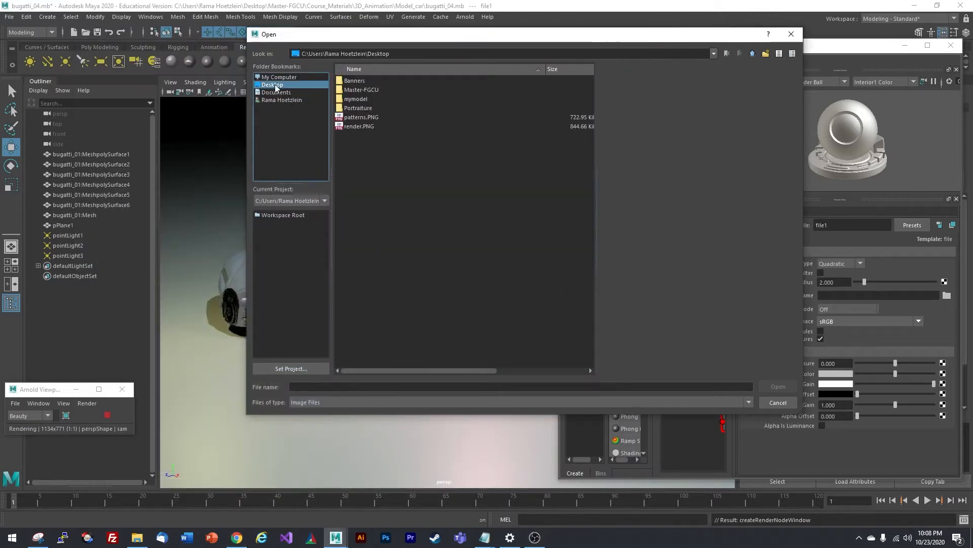
pyautogui.doubleClick(376, 89)
pyautogui.doubleClick(387, 82)
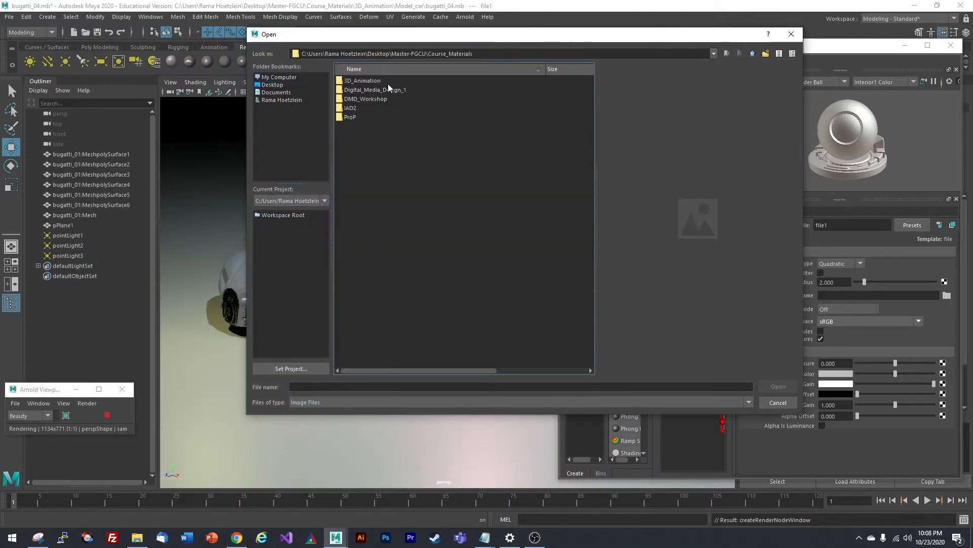
pyautogui.doubleClick(370, 83)
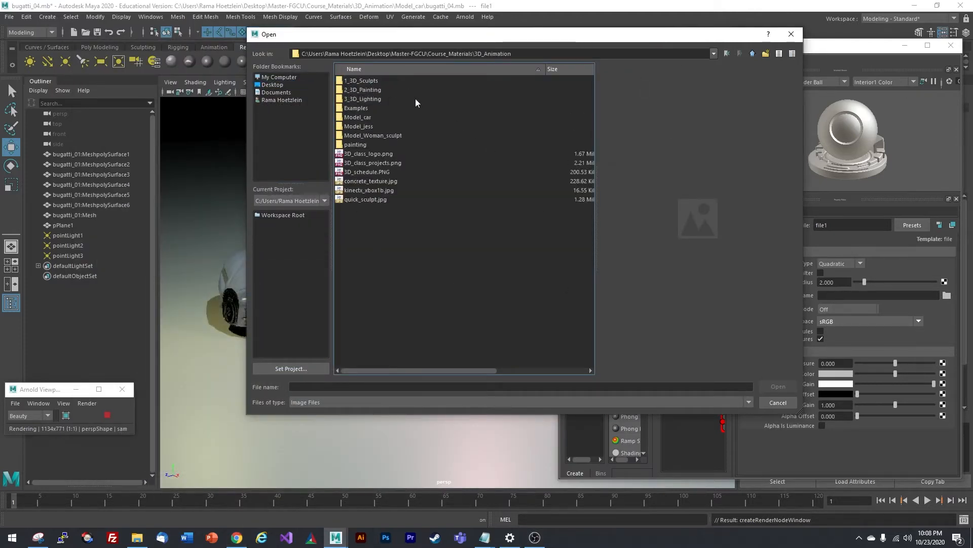
pyautogui.click(403, 181)
pyautogui.moveTo(546, 37); pyautogui.dragTo(472, 45)
pyautogui.press('Return')
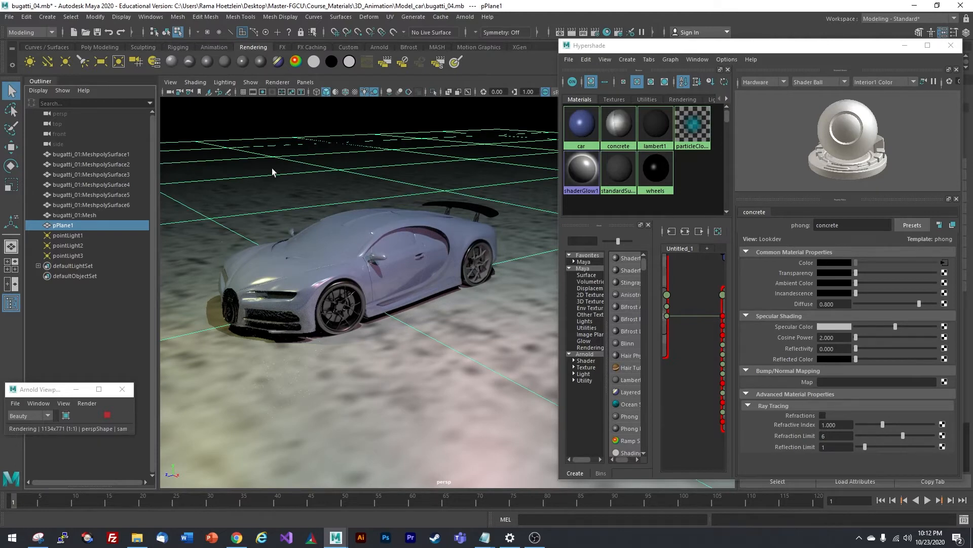
pyautogui.click(132, 343)
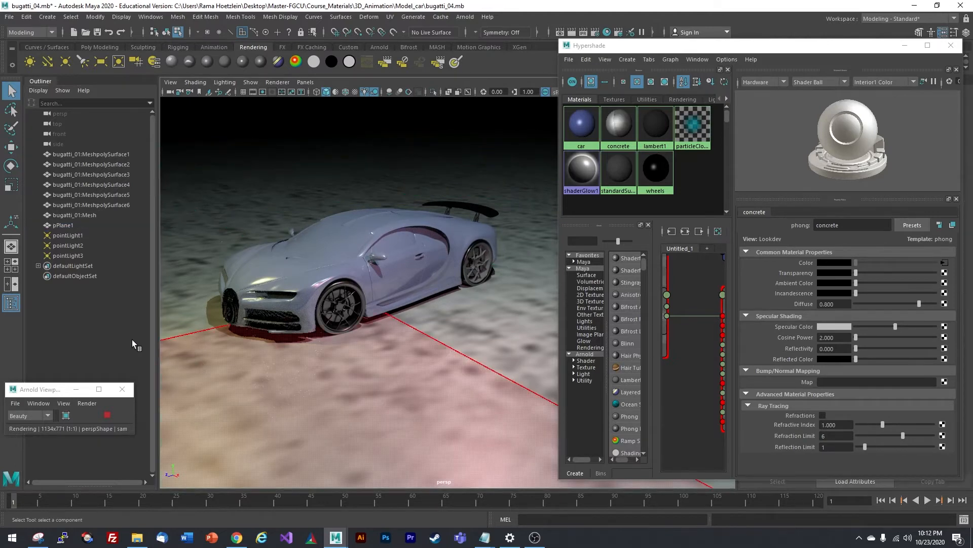
pyautogui.click(62, 225)
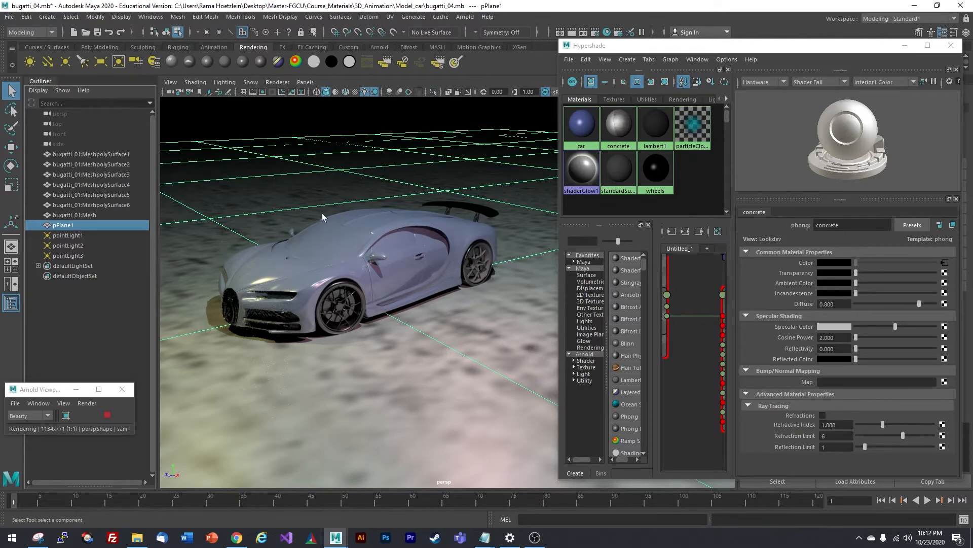
# - Apply a planar UV projection to pPlane1 and open the Planar Mapping Options
pyautogui.click(389, 17)
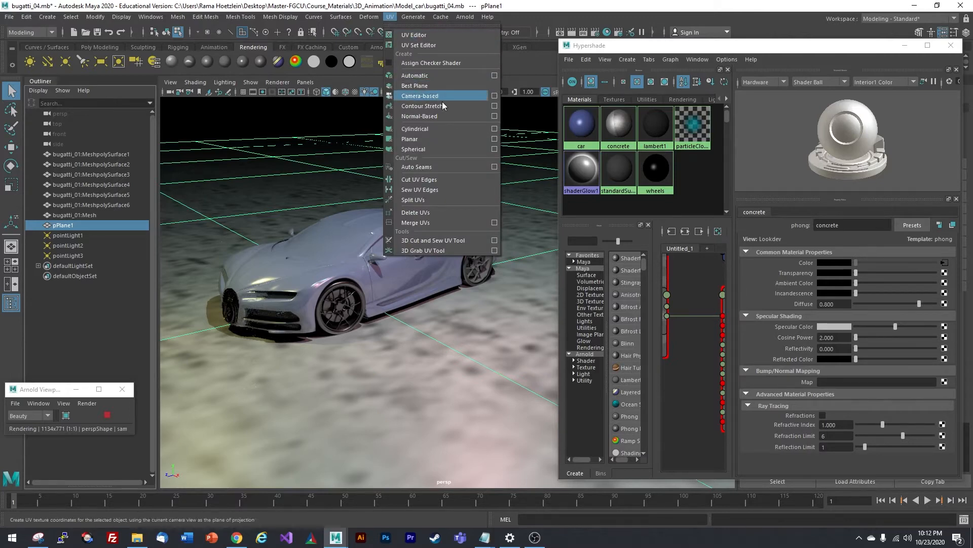
pyautogui.click(444, 139)
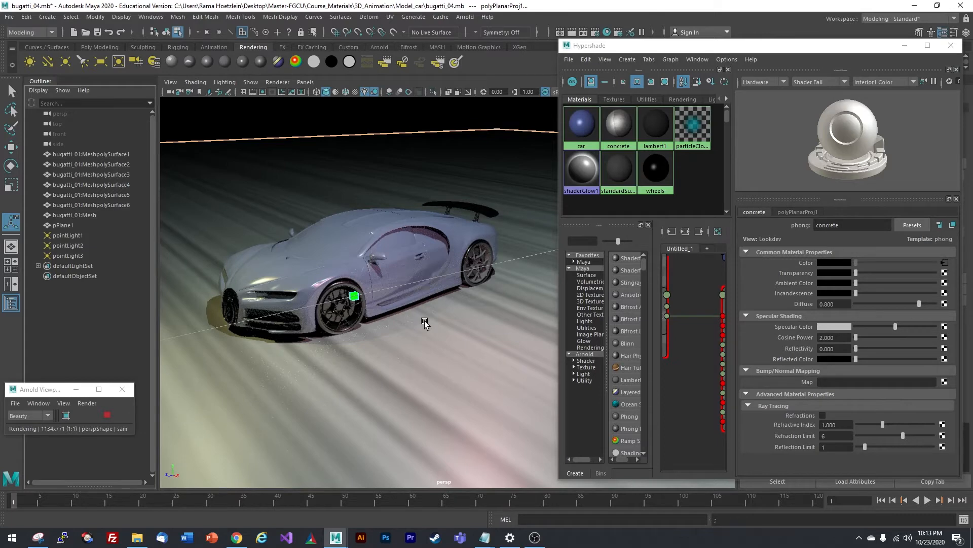
pyautogui.click(71, 225)
pyautogui.click(390, 16)
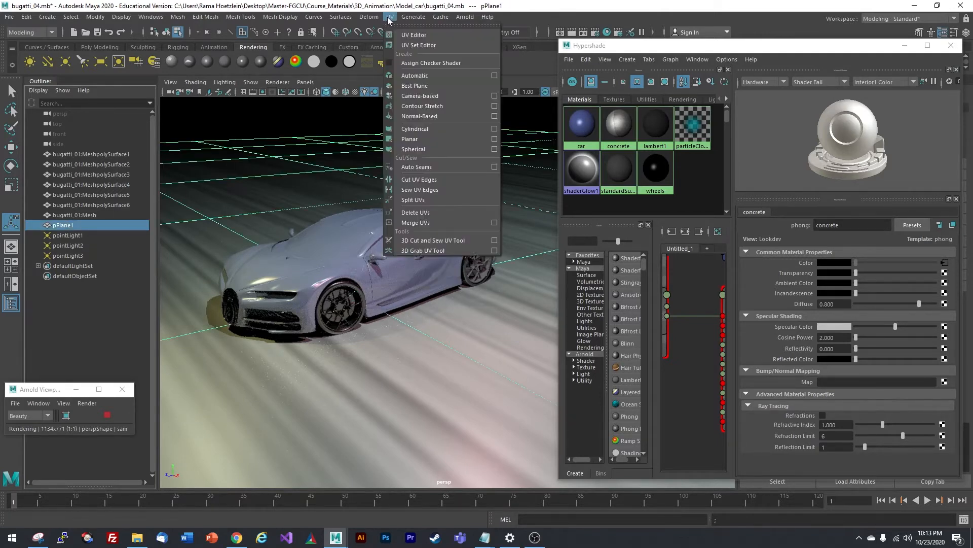
pyautogui.click(495, 139)
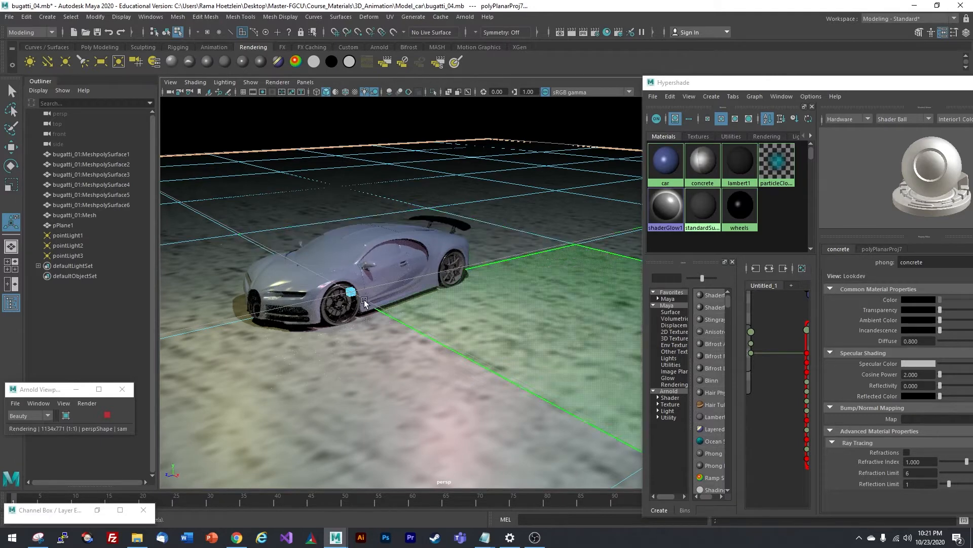
# - Zoom in and drag the planar projection's corner handle to rescale the concrete texture
pyautogui.scroll(-2, 369, 274)
pyautogui.scroll(-5, 369, 274)
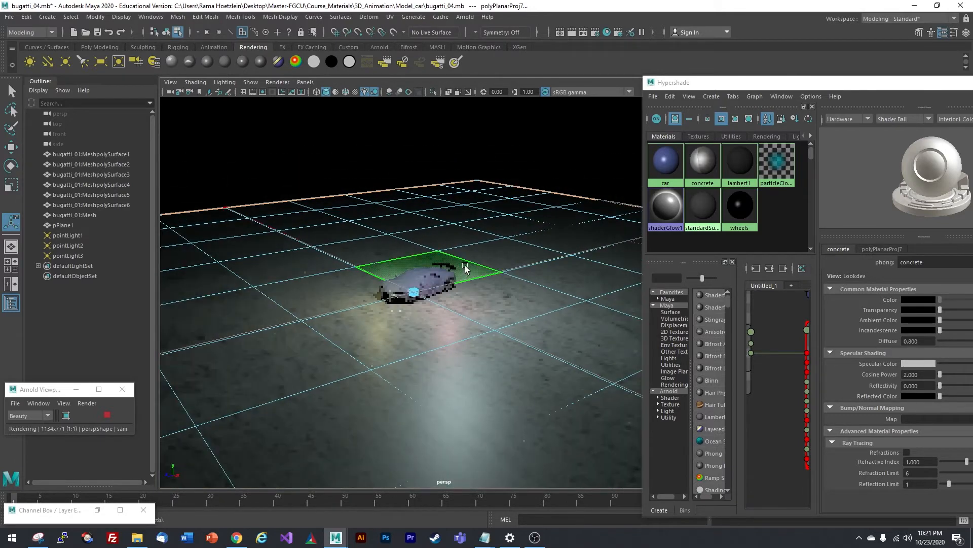
pyautogui.scroll(6, 446, 287)
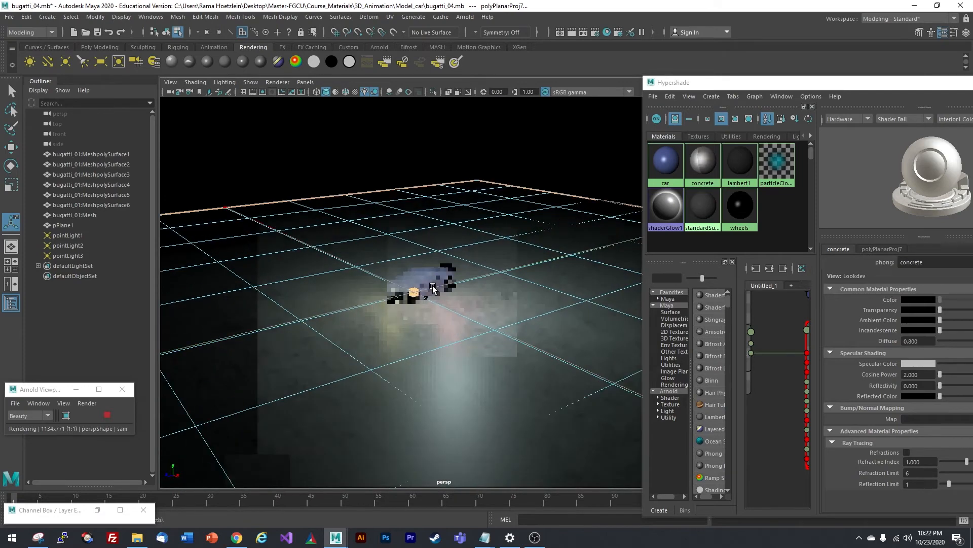
pyautogui.scroll(-5, 502, 299)
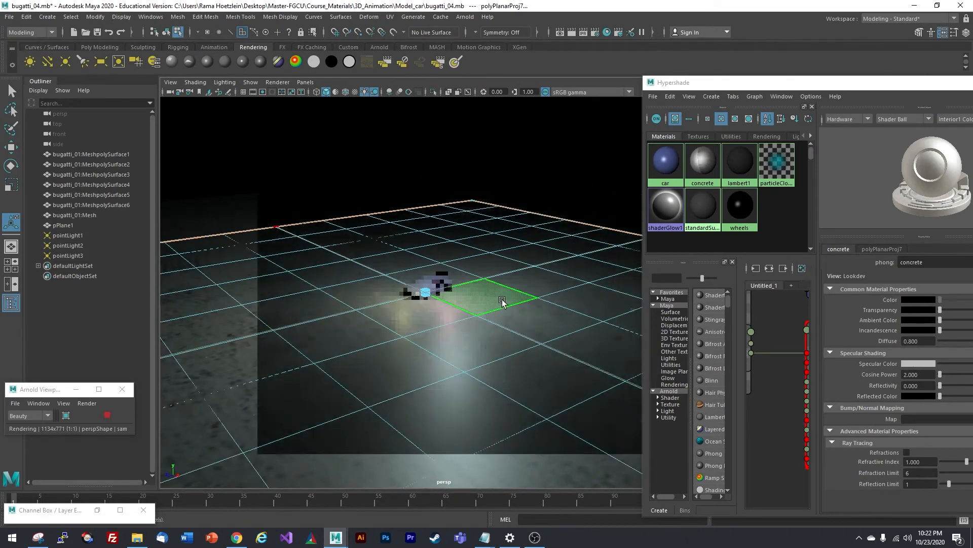
pyautogui.scroll(-2, 476, 294)
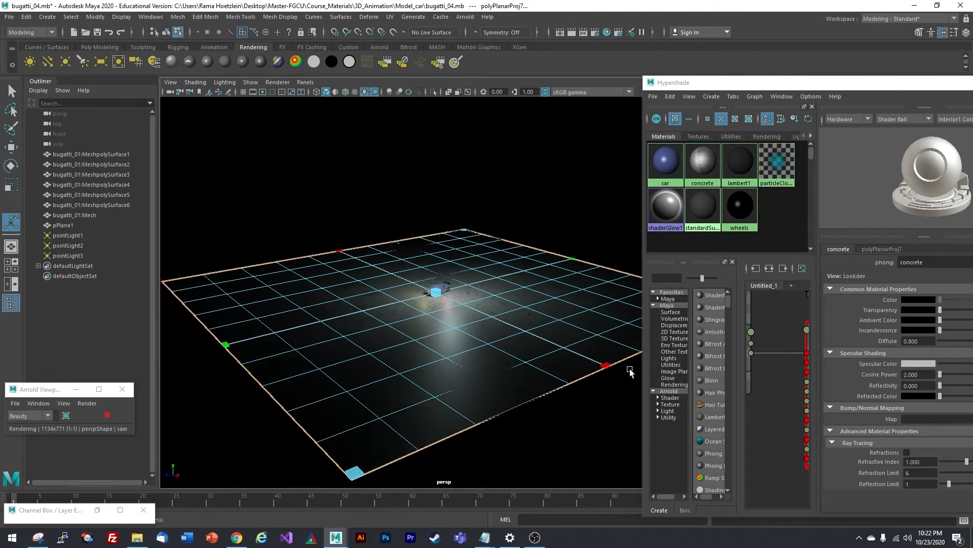
pyautogui.click(357, 470)
pyautogui.moveTo(356, 473); pyautogui.dragTo(430, 299)
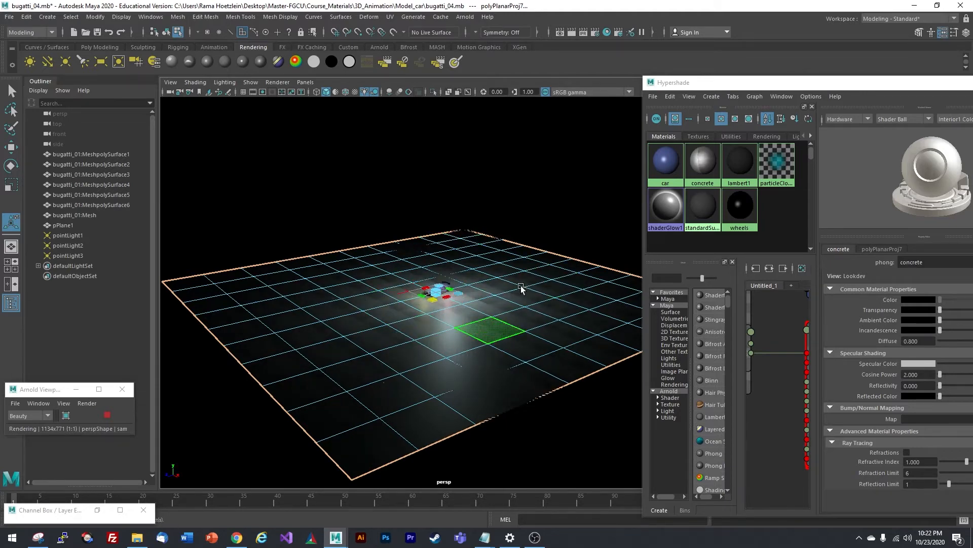
# - Keep resizing and nudging the projection until the concrete spreads evenly across the floor
pyautogui.scroll(6, 437, 318)
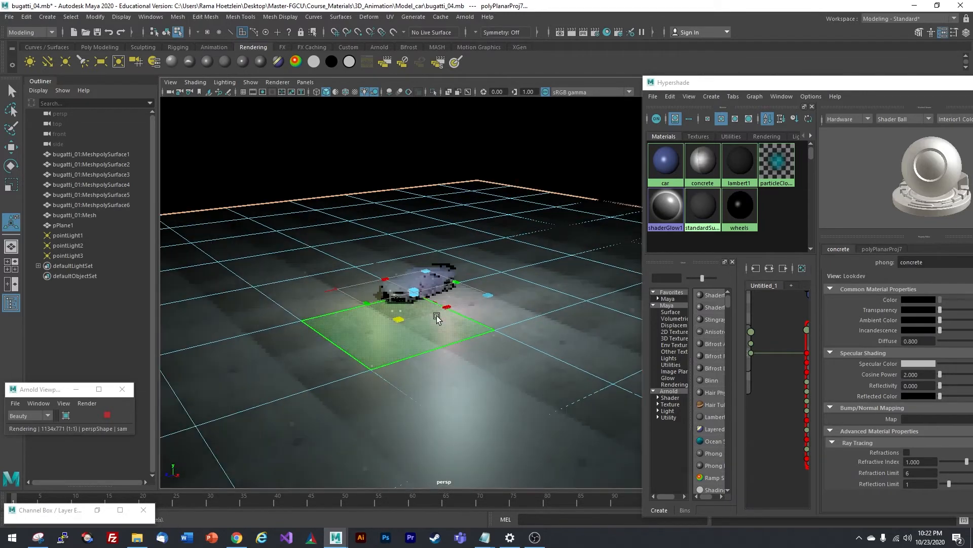
pyautogui.scroll(3, 437, 318)
pyautogui.scroll(3, 357, 371)
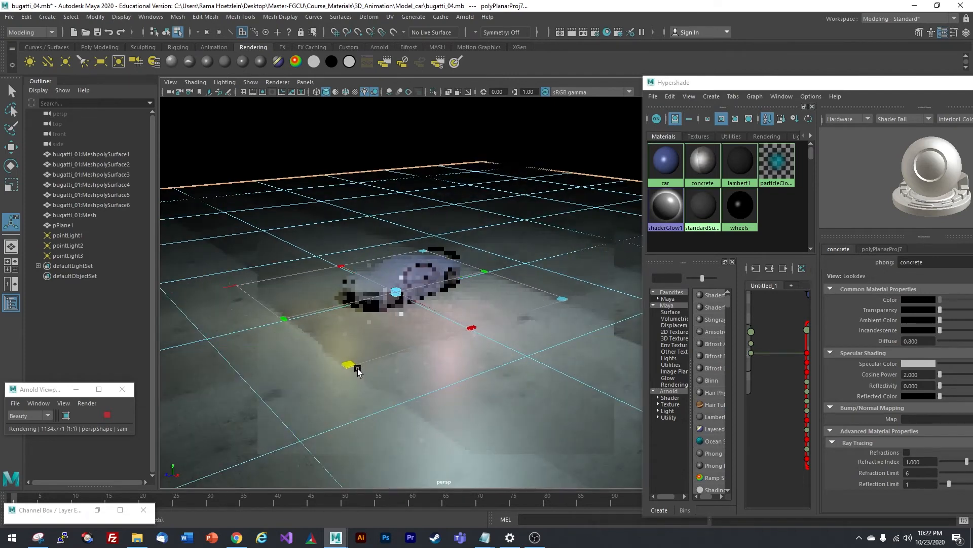
pyautogui.moveTo(357, 368); pyautogui.dragTo(352, 384)
pyautogui.scroll(3, 399, 336)
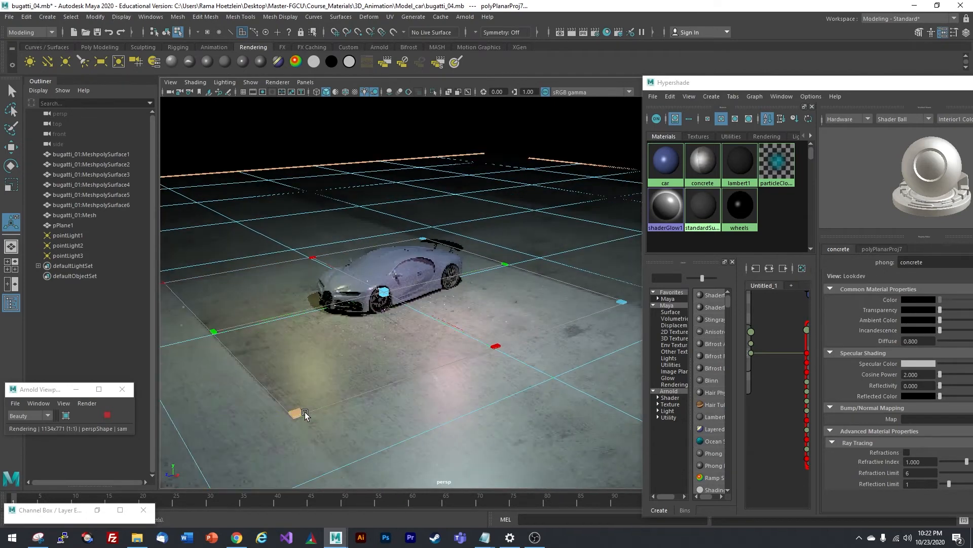
pyautogui.moveTo(299, 414); pyautogui.dragTo(230, 464)
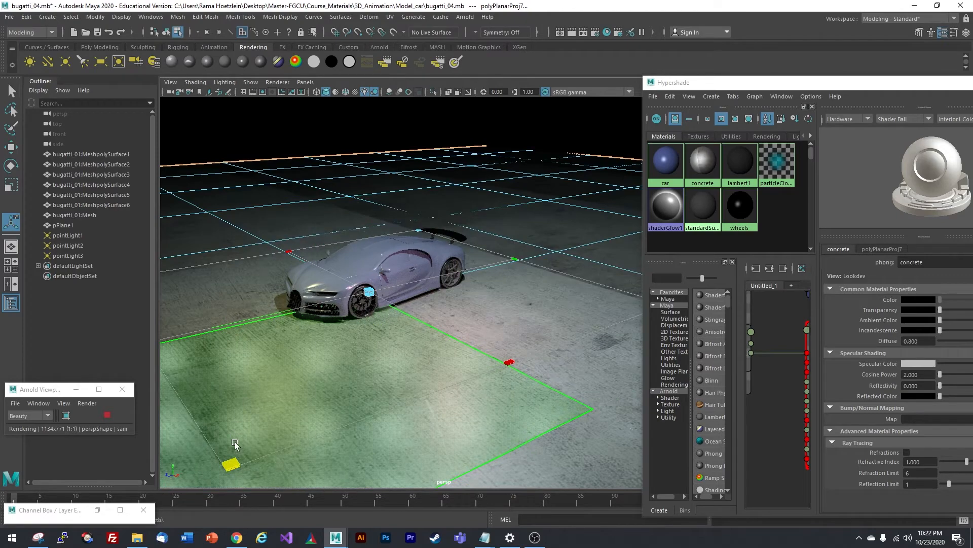
pyautogui.moveTo(231, 463)
pyautogui.mouseDown()
pyautogui.moveTo(290, 381)
pyautogui.moveTo(232, 473)
pyautogui.mouseUp()
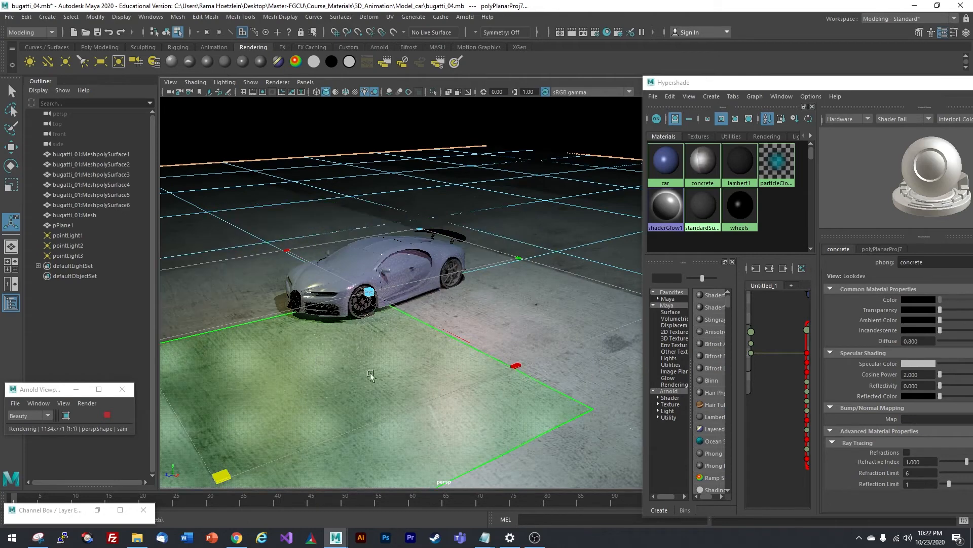
pyautogui.keyDown('alt'); pyautogui.moveTo(399, 322); pyautogui.dragTo(522, 267); pyautogui.keyUp('alt')
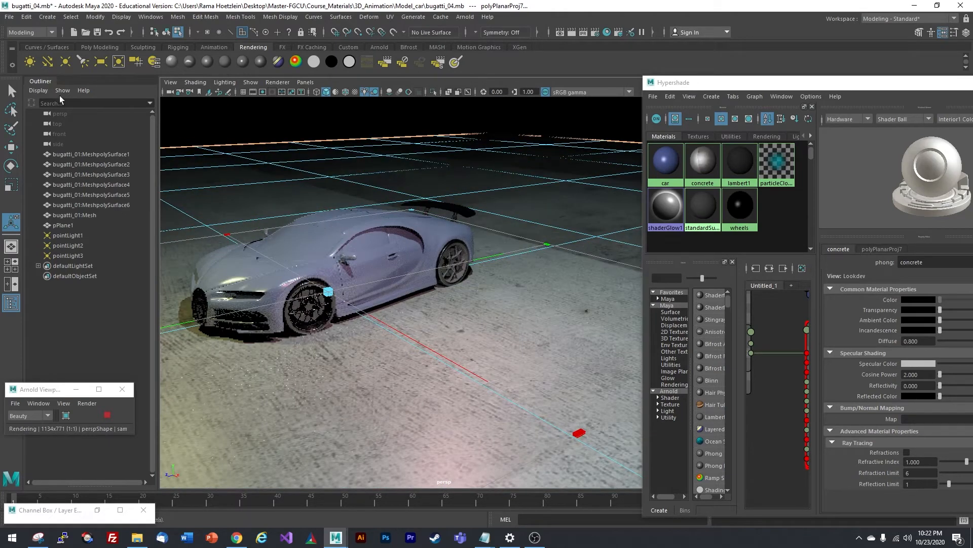
# - Return the floor plane pPlane1 to object mode and deselect it, hiding the projection handles
pyautogui.click(11, 95)
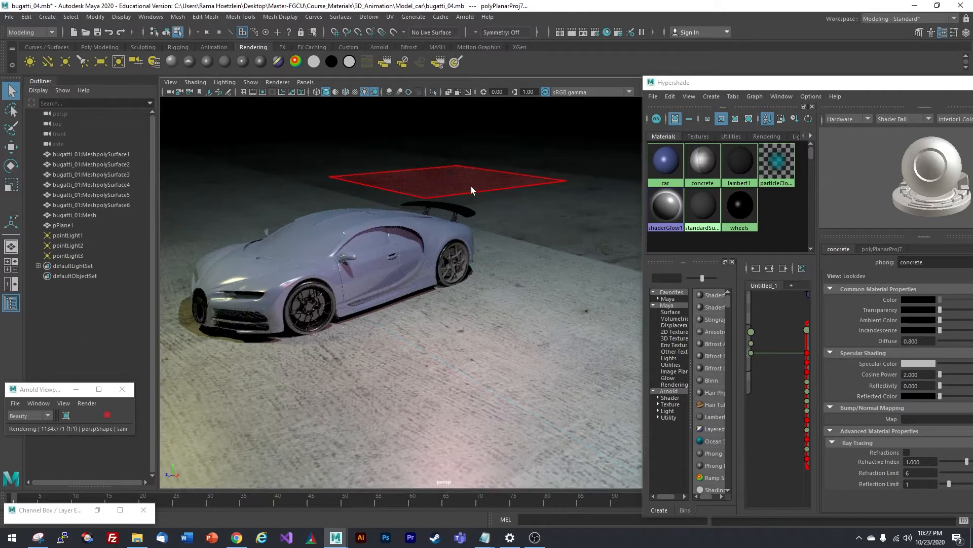
pyautogui.rightClick(470, 191)
pyautogui.click(495, 174)
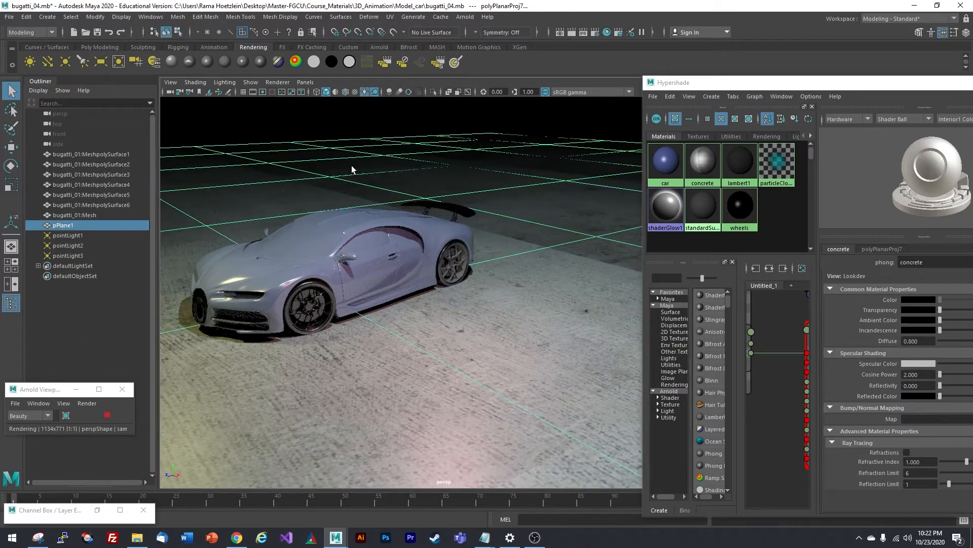
pyautogui.moveTo(421, 188); pyautogui.dragTo(451, 175, button='right')
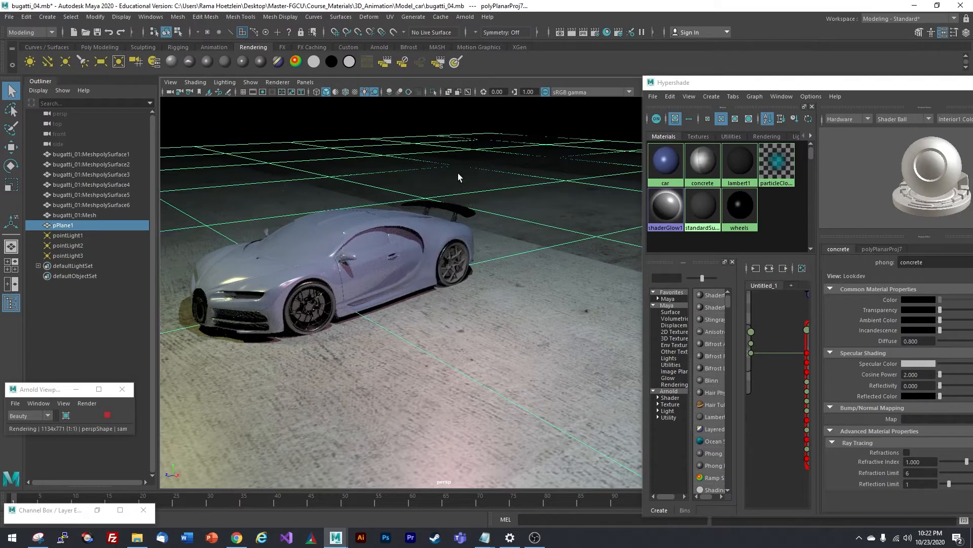
pyautogui.click(115, 342)
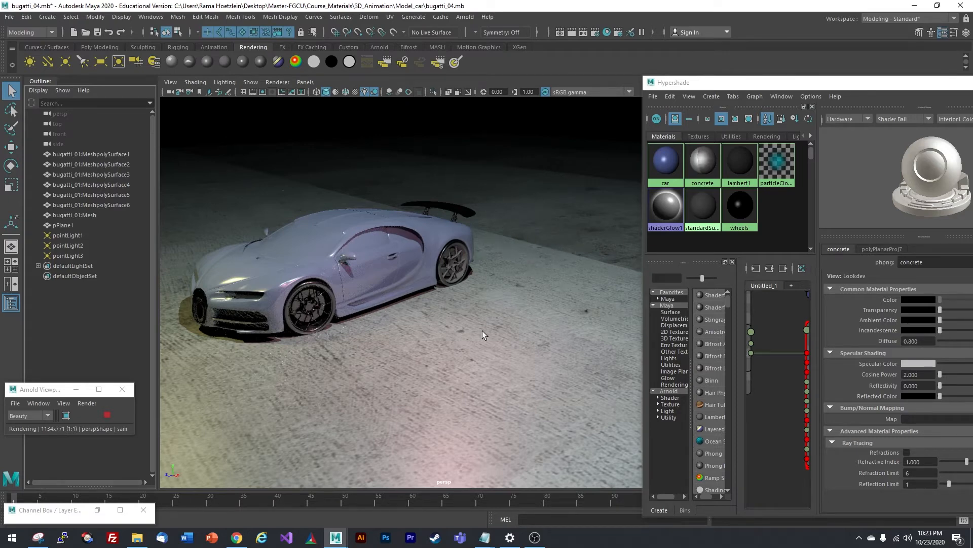
# - Tumble the camera to a lower angle on the car to inspect the textured floor
pyautogui.keyDown('alt'); pyautogui.moveTo(467, 348); pyautogui.dragTo(520, 270); pyautogui.keyUp('alt')
pyautogui.keyDown('alt'); pyautogui.moveTo(477, 272); pyautogui.dragTo(498, 317, button='right'); pyautogui.keyUp('alt')
pyautogui.keyDown('alt'); pyautogui.moveTo(503, 320); pyautogui.dragTo(491, 312, button='middle'); pyautogui.keyUp('alt')
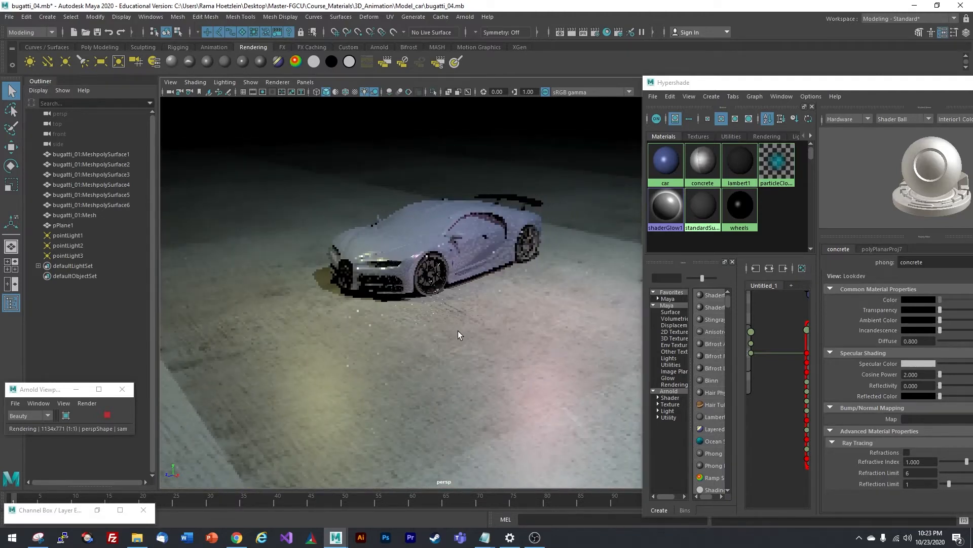
pyautogui.keyDown('alt'); pyautogui.moveTo(458, 331); pyautogui.dragTo(492, 299); pyautogui.keyUp('alt')
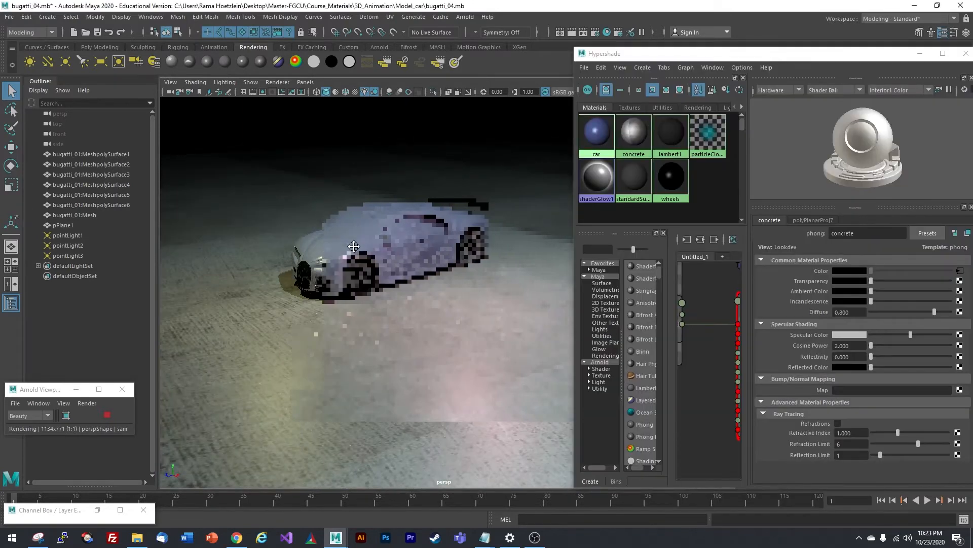
# - Set the concrete phong's Diffuse to 0.981 and Specular Color to black, keeping Transparency at zero
pyautogui.keyDown('alt'); pyautogui.moveTo(314, 269); pyautogui.dragTo(371, 277); pyautogui.keyUp('alt')
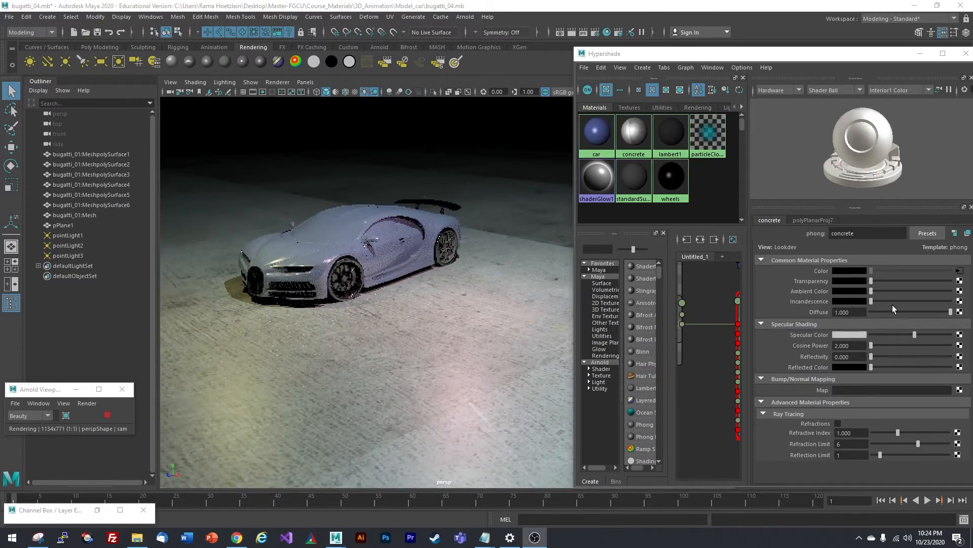
pyautogui.scroll(-2, 412, 284)
pyautogui.keyDown('alt'); pyautogui.moveTo(389, 325); pyautogui.dragTo(394, 320); pyautogui.keyUp('alt')
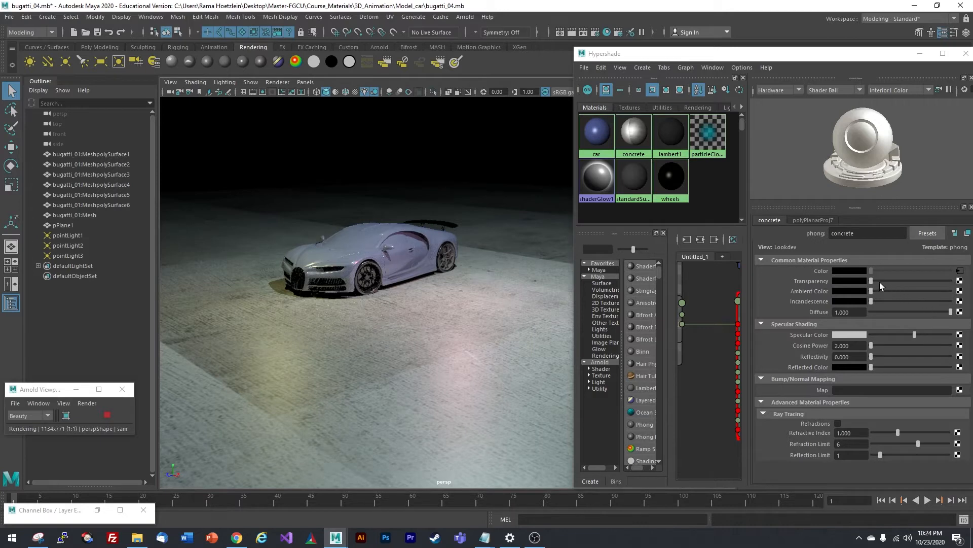
pyautogui.moveTo(872, 281)
pyautogui.mouseDown()
pyautogui.moveTo(909, 279)
pyautogui.moveTo(857, 278)
pyautogui.mouseUp()
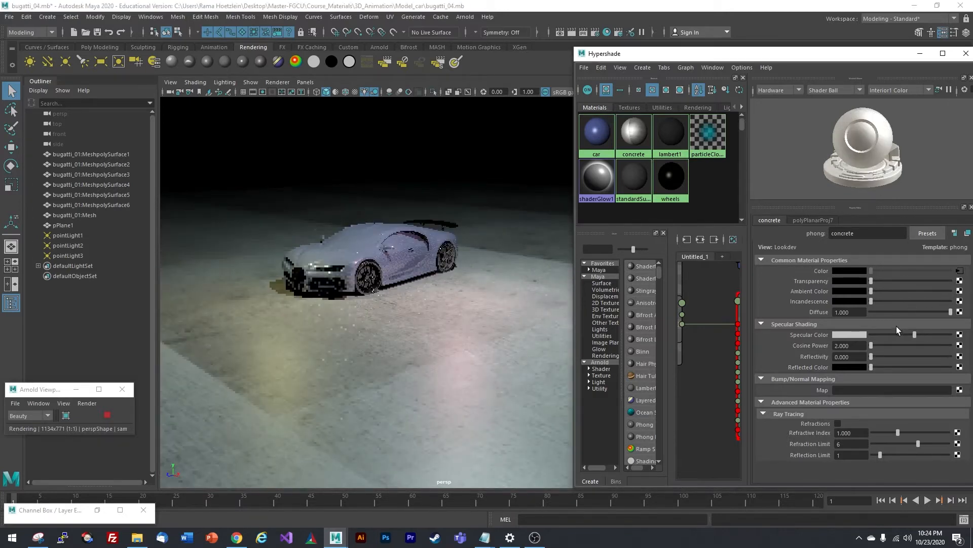
pyautogui.moveTo(950, 312); pyautogui.dragTo(870, 336)
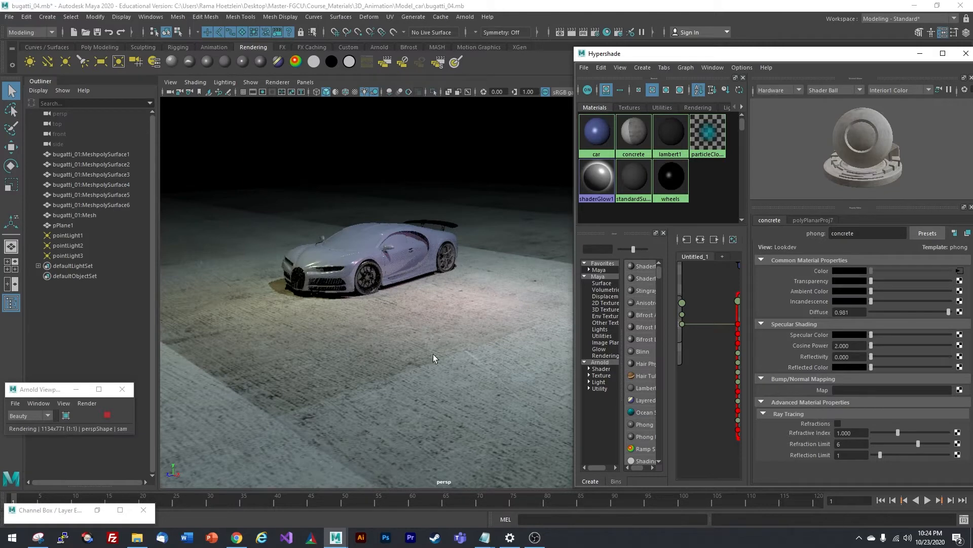
pyautogui.moveTo(876, 336); pyautogui.dragTo(870, 335)
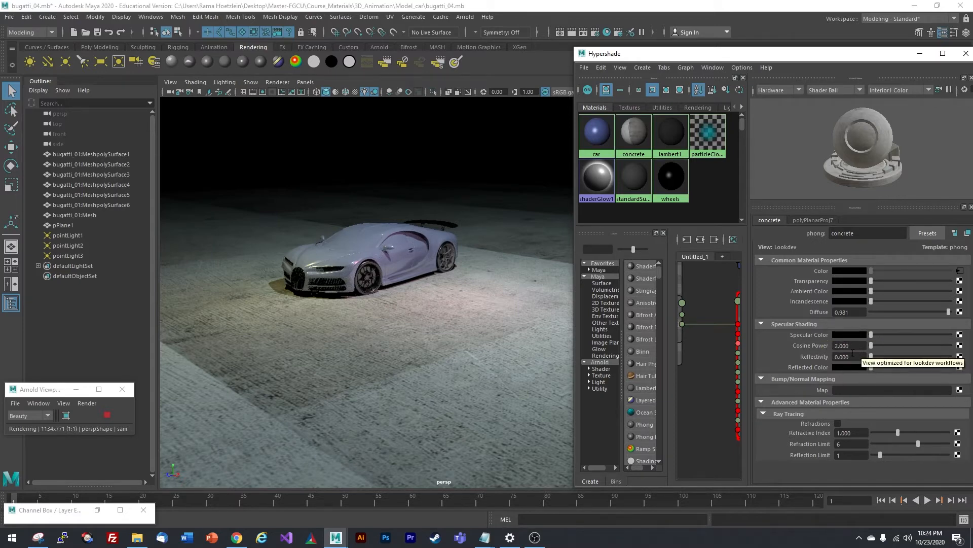
pyautogui.scroll(3, 397, 288)
pyautogui.keyDown('alt'); pyautogui.moveTo(360, 269); pyautogui.dragTo(406, 297, button='middle'); pyautogui.keyUp('alt')
pyautogui.scroll(3, 409, 297)
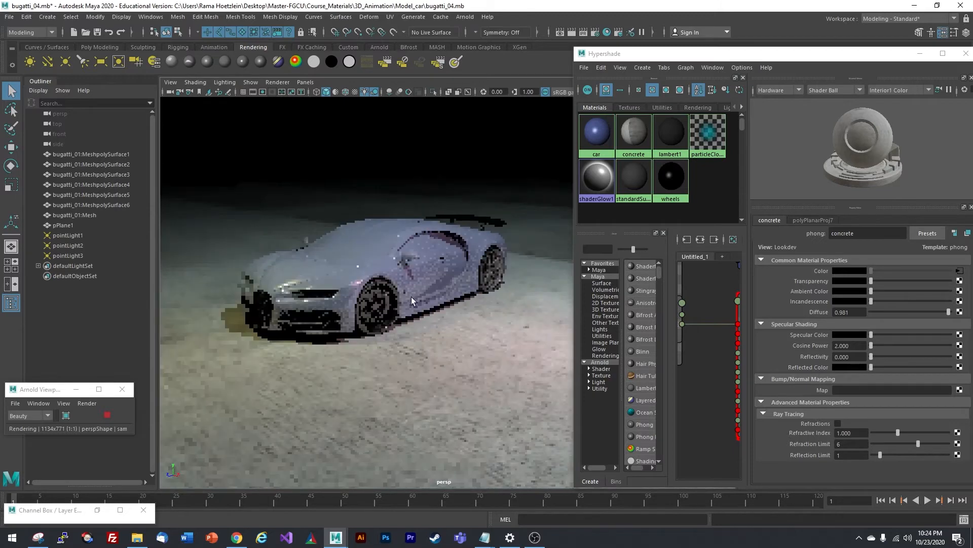
pyautogui.keyDown('alt'); pyautogui.moveTo(412, 296); pyautogui.dragTo(406, 305); pyautogui.keyUp('alt')
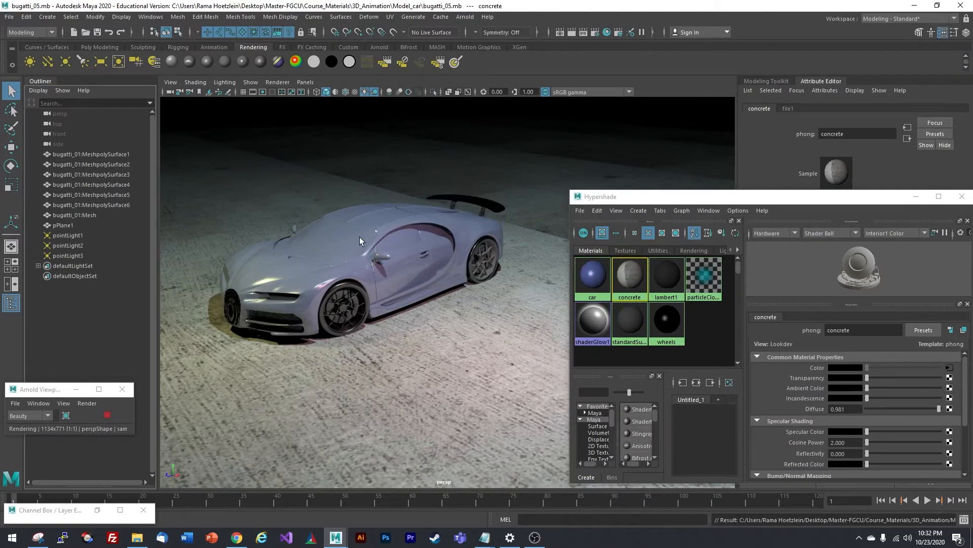
# - Reframe the car, enlarge the Hypershade window, and select the car body to load its material
pyautogui.keyDown('alt'); pyautogui.moveTo(329, 272); pyautogui.dragTo(349, 279); pyautogui.keyUp('alt')
pyautogui.keyDown('alt'); pyautogui.moveTo(349, 279); pyautogui.dragTo(382, 265, button='right'); pyautogui.keyUp('alt')
pyautogui.keyDown('alt'); pyautogui.moveTo(383, 265); pyautogui.dragTo(428, 252, button='middle'); pyautogui.keyUp('alt')
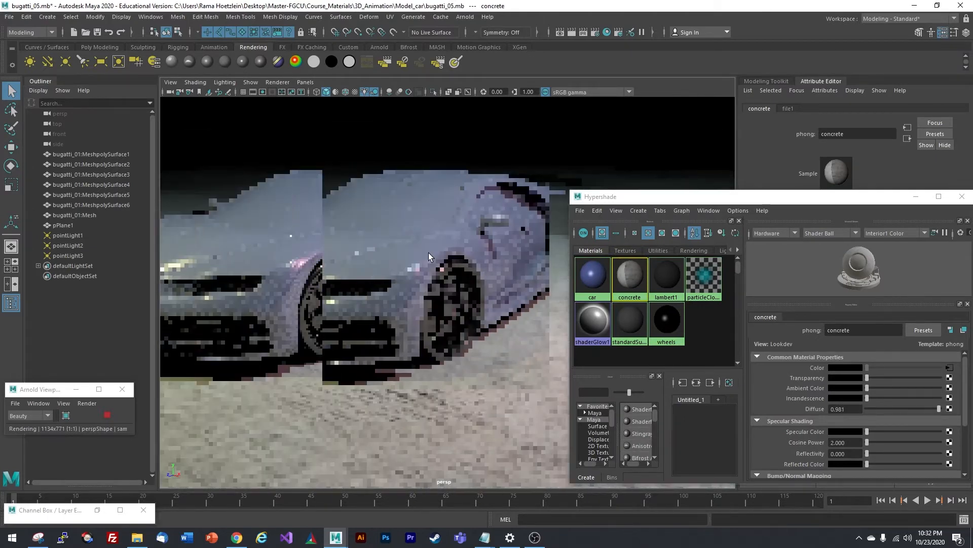
pyautogui.keyDown('alt'); pyautogui.moveTo(415, 253); pyautogui.dragTo(404, 250); pyautogui.keyUp('alt')
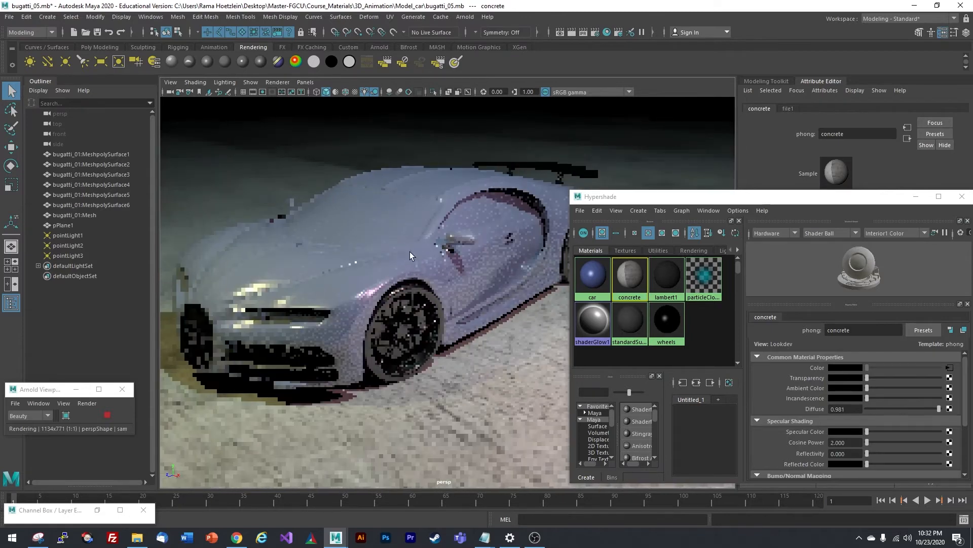
pyautogui.moveTo(633, 202); pyautogui.dragTo(626, 112)
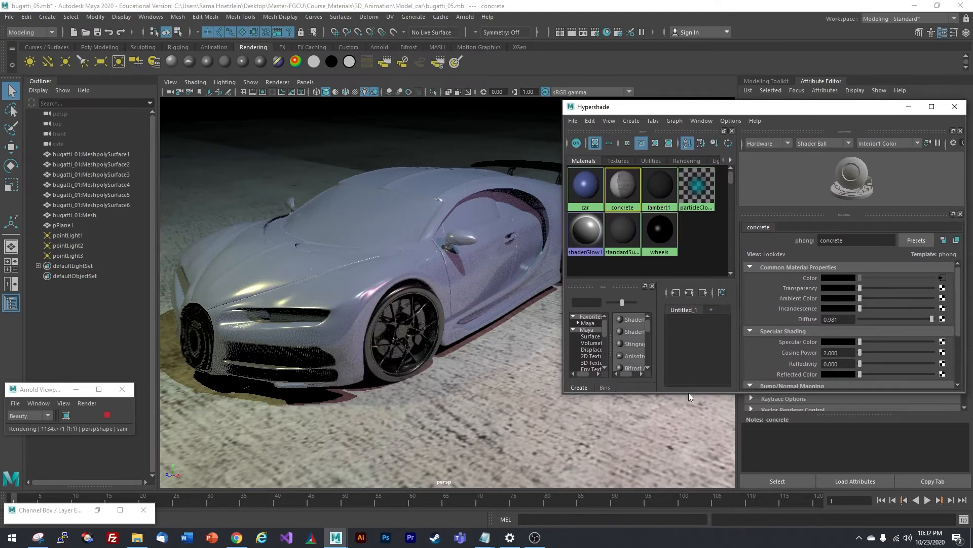
pyautogui.moveTo(690, 393); pyautogui.dragTo(690, 464)
pyautogui.click(331, 276)
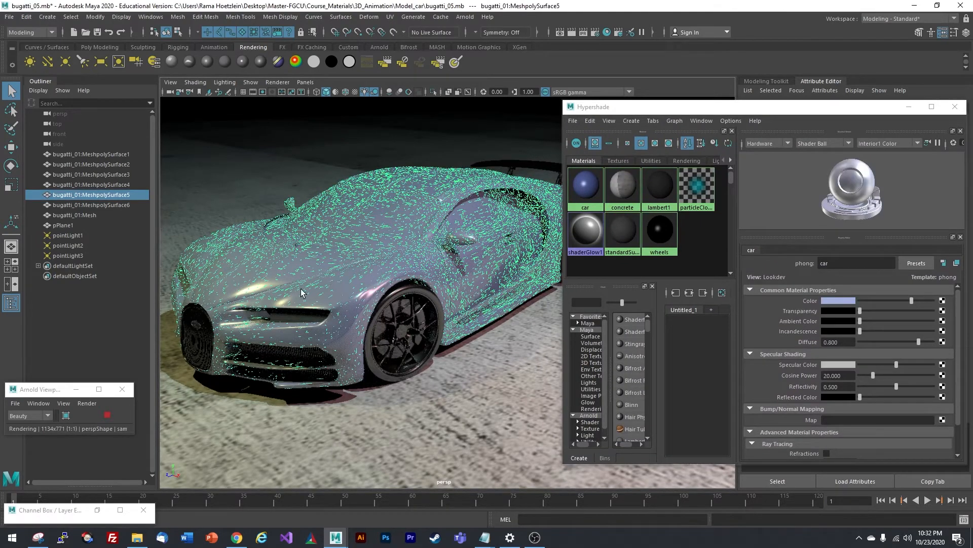
# - Set the car material's colour to HSV 228.81, 0.725, 1.000, a brighter saturated blue
pyautogui.click(694, 239)
pyautogui.click(586, 199)
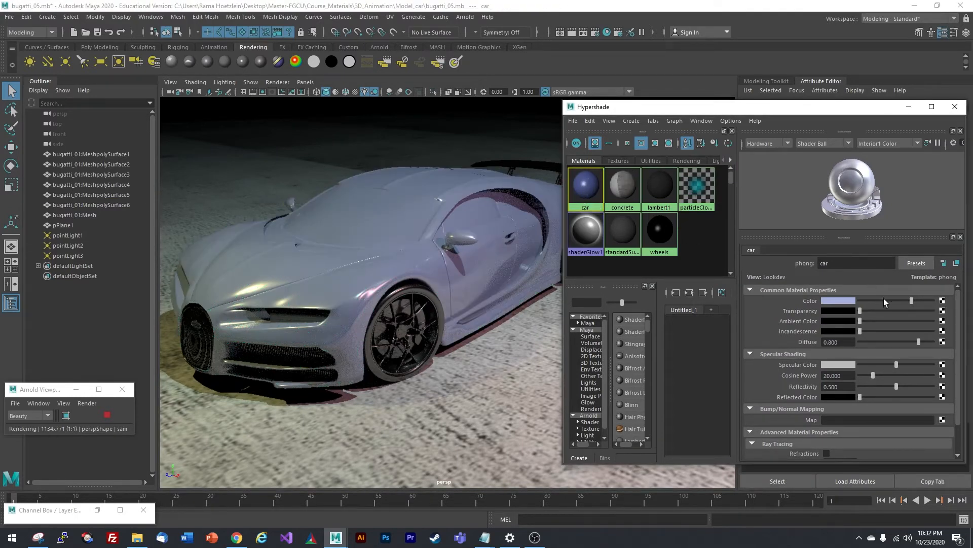
pyautogui.moveTo(909, 301)
pyautogui.mouseDown()
pyautogui.moveTo(875, 301)
pyautogui.moveTo(905, 300)
pyautogui.mouseUp()
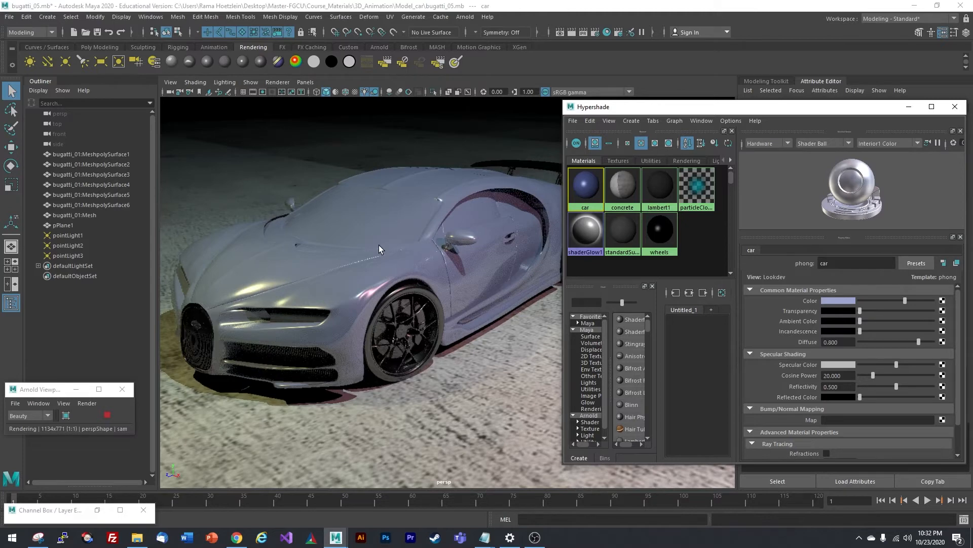
pyautogui.click(840, 301)
pyautogui.click(920, 322)
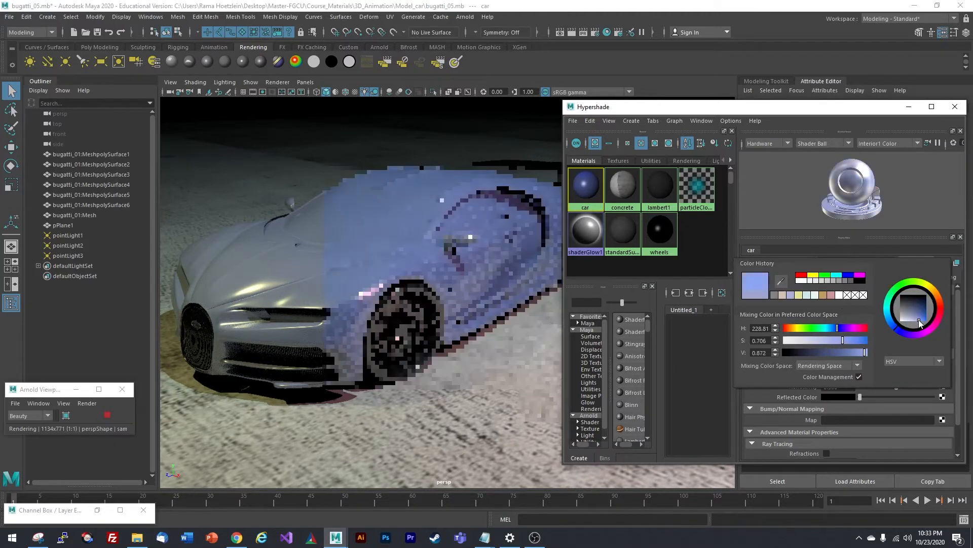
pyautogui.click(921, 325)
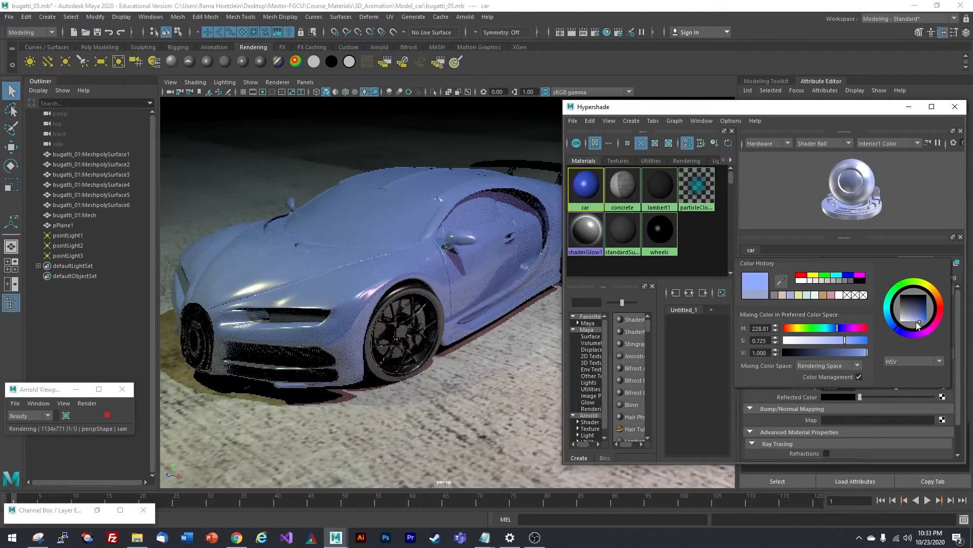
pyautogui.click(915, 320)
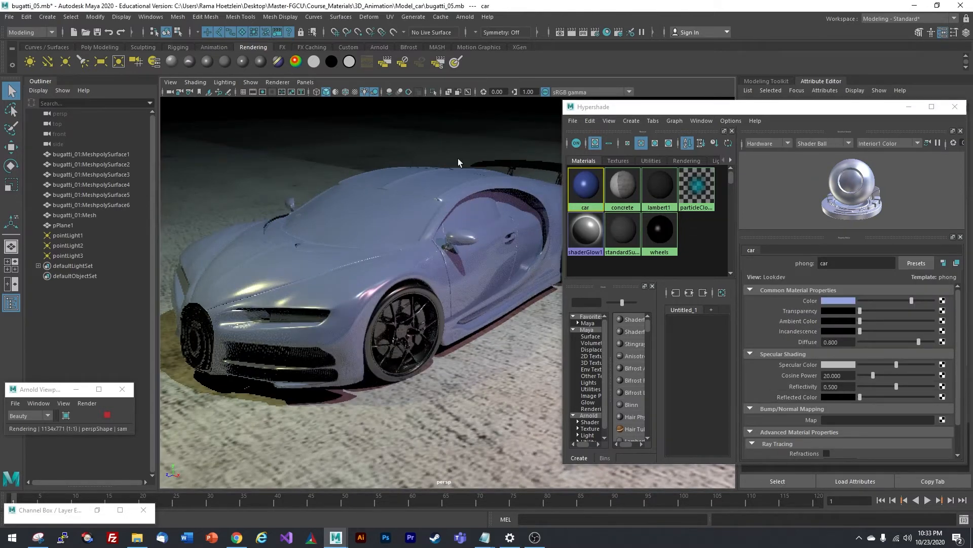
pyautogui.moveTo(609, 107); pyautogui.dragTo(632, 108)
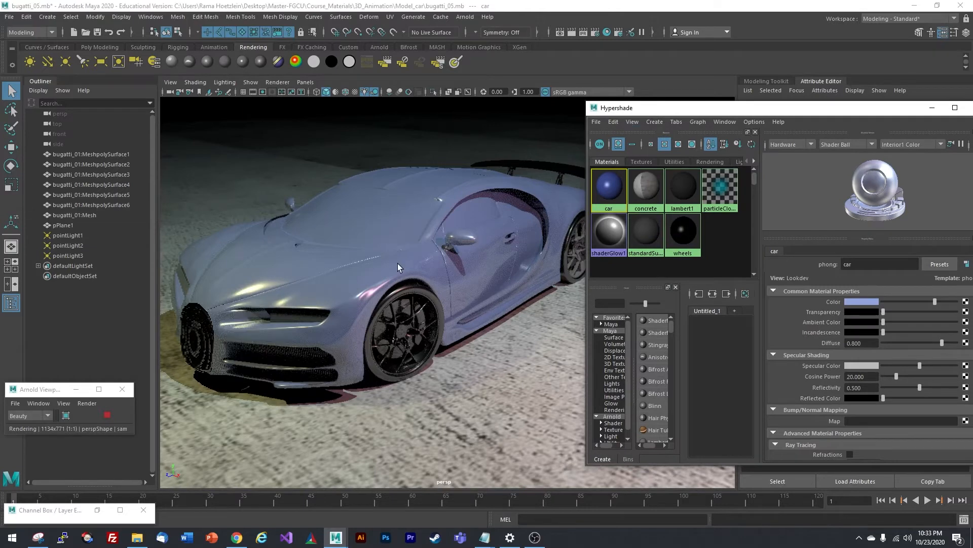
# - Raise the car phong's reflectivity to 0.839 and cosine power to 100, checking the render
pyautogui.moveTo(709, 110); pyautogui.dragTo(683, 100)
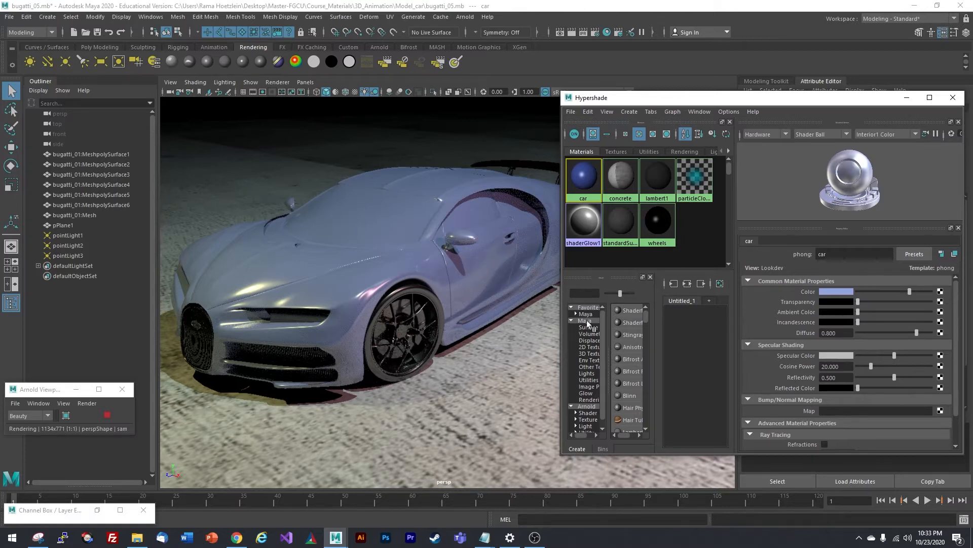
pyautogui.moveTo(895, 377); pyautogui.dragTo(913, 380)
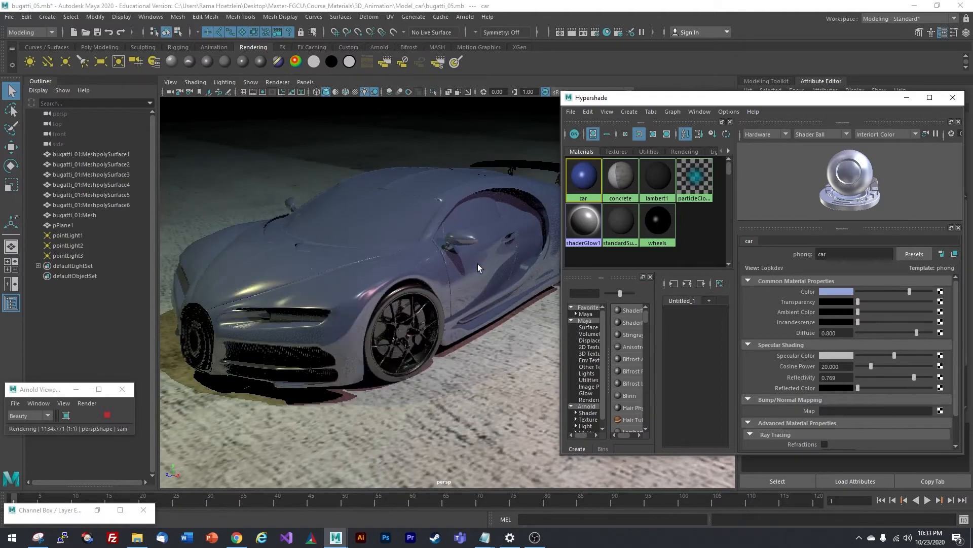
pyautogui.keyDown('alt'); pyautogui.moveTo(481, 276); pyautogui.dragTo(445, 269); pyautogui.keyUp('alt')
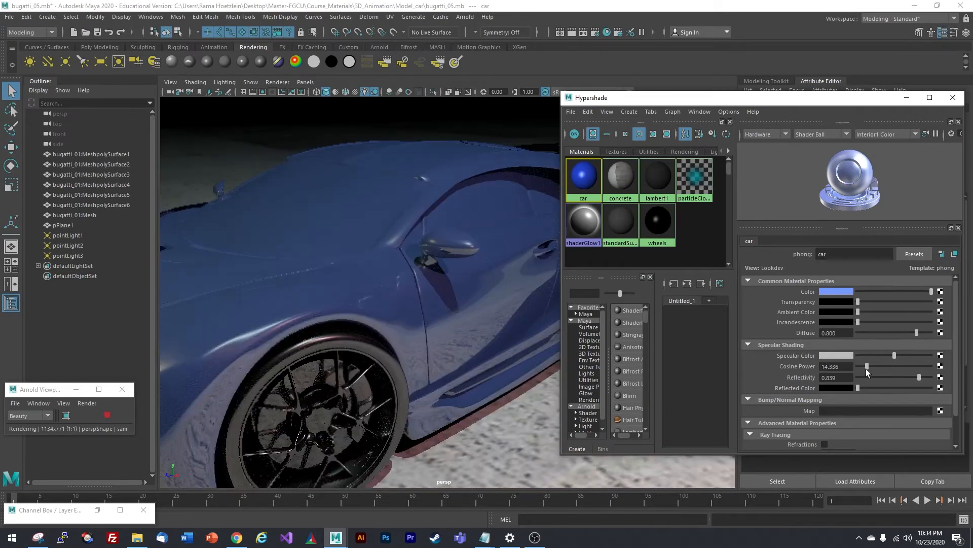
pyautogui.moveTo(867, 370); pyautogui.dragTo(864, 370)
pyautogui.moveTo(864, 366); pyautogui.dragTo(932, 364)
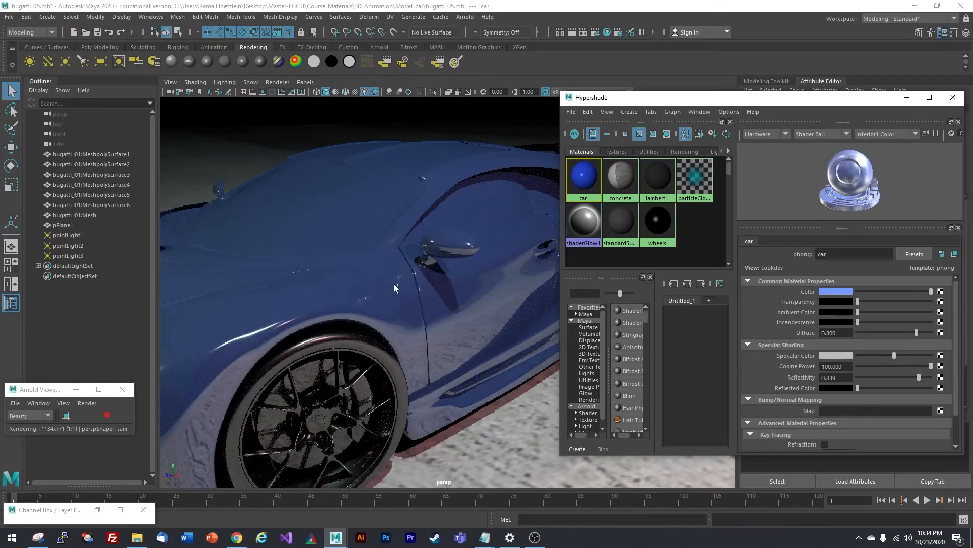
pyautogui.scroll(-4, 411, 257)
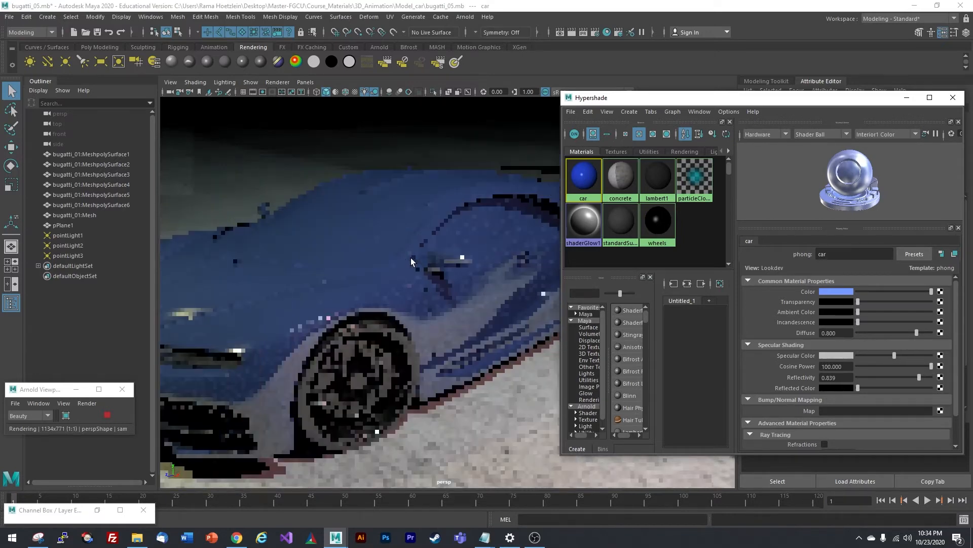
pyautogui.scroll(-2, 413, 263)
pyautogui.keyDown('alt'); pyautogui.moveTo(413, 263); pyautogui.dragTo(405, 308); pyautogui.keyUp('alt')
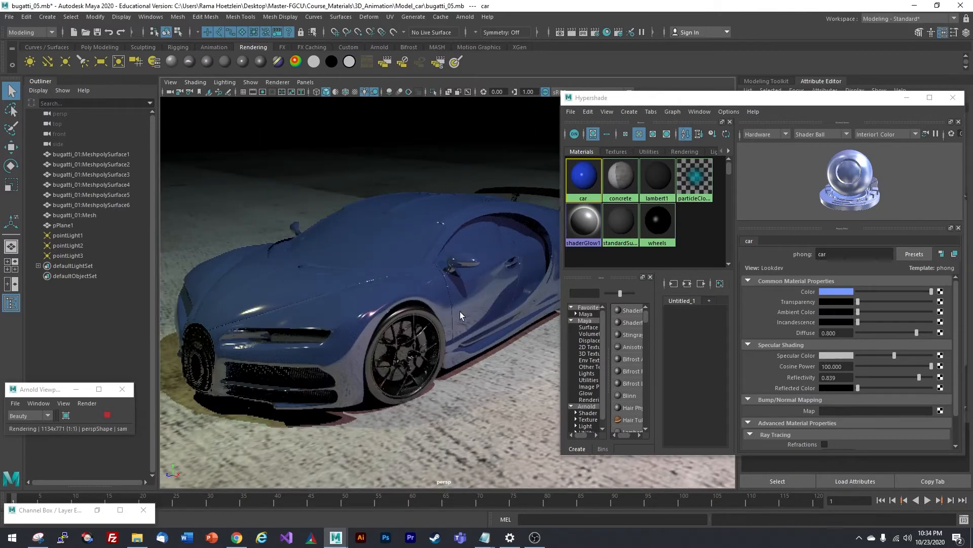
pyautogui.keyDown('alt'); pyautogui.moveTo(406, 303); pyautogui.dragTo(467, 292); pyautogui.keyUp('alt')
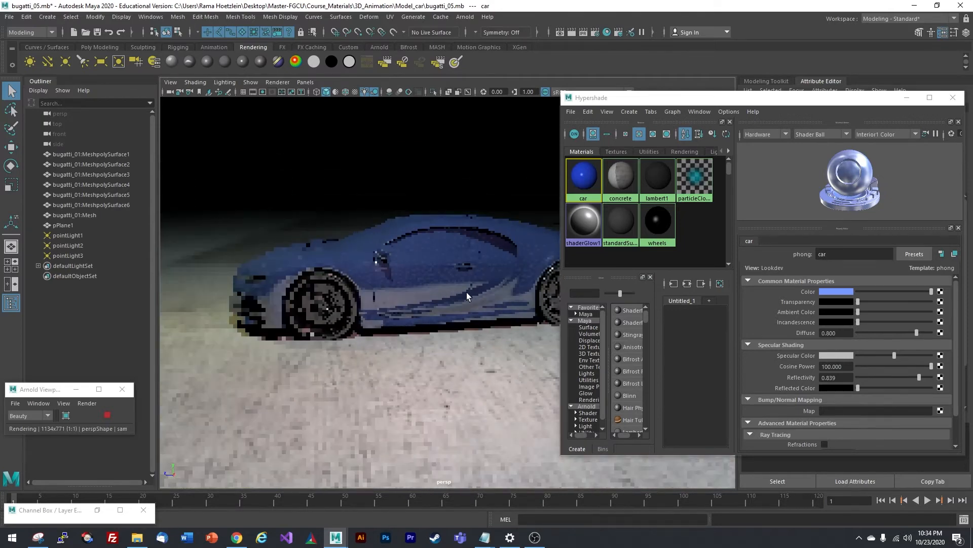
pyautogui.scroll(2, 461, 295)
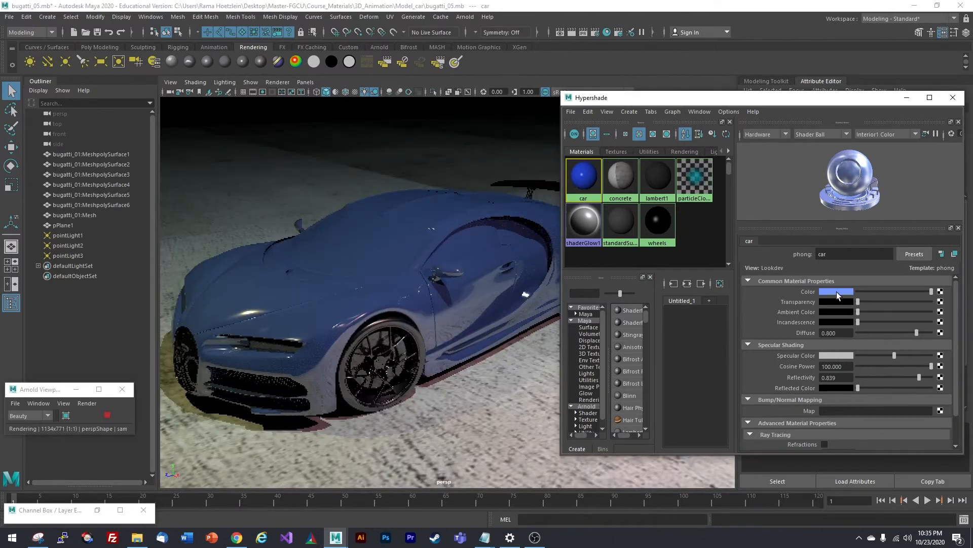
# - Slightly lower the car colour's saturation in its colour picker
pyautogui.click(837, 292)
pyautogui.moveTo(860, 337); pyautogui.dragTo(842, 336)
pyautogui.click(396, 159)
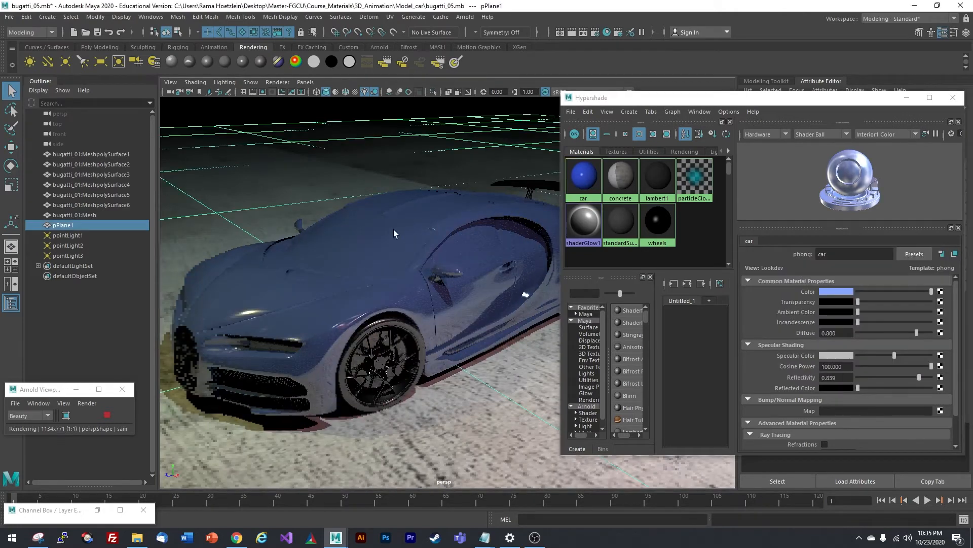
# - Select pointLight1 in the Outliner to show its point light attributes
pyautogui.keyDown('alt'); pyautogui.moveTo(393, 229); pyautogui.dragTo(451, 330); pyautogui.keyUp('alt')
pyautogui.keyDown('alt'); pyautogui.moveTo(351, 274); pyautogui.dragTo(398, 260); pyautogui.keyUp('alt')
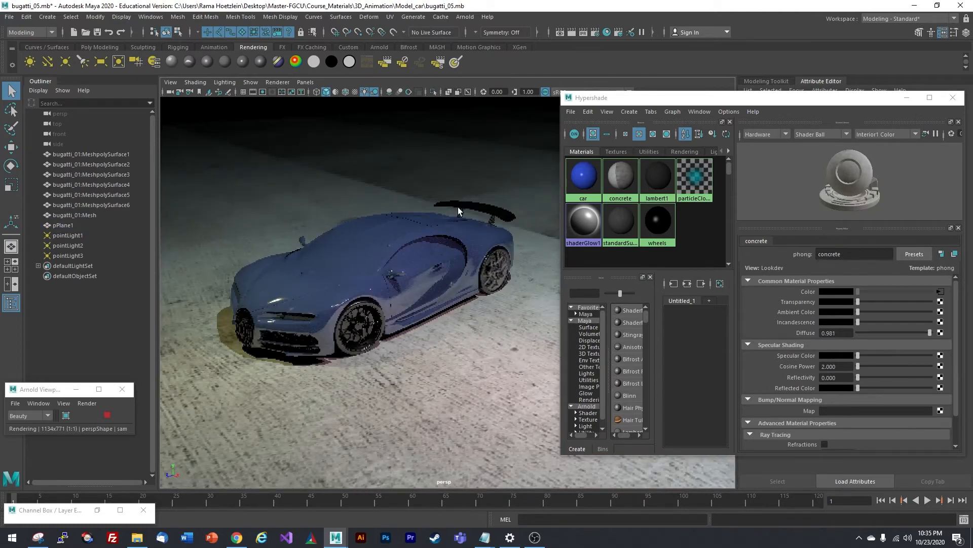
pyautogui.moveTo(649, 99); pyautogui.dragTo(720, 129)
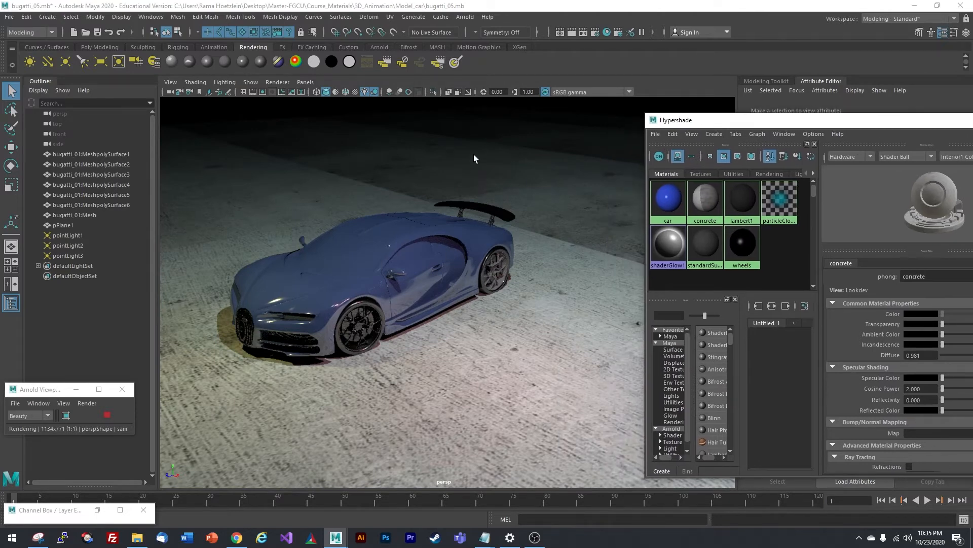
pyautogui.click(106, 236)
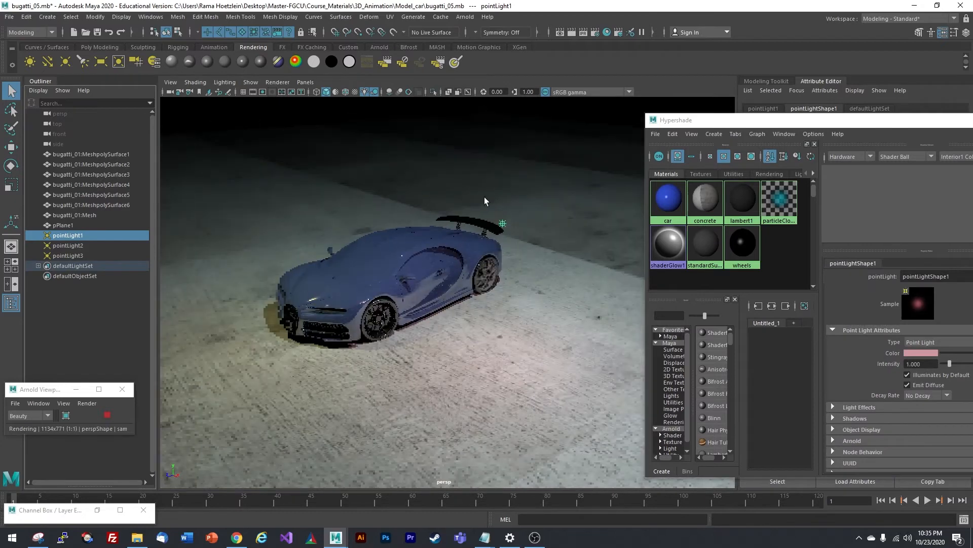
# - Move pointLight1 and pointLight2 to new positions above and around the car
pyautogui.click(12, 148)
pyautogui.scroll(2, 451, 226)
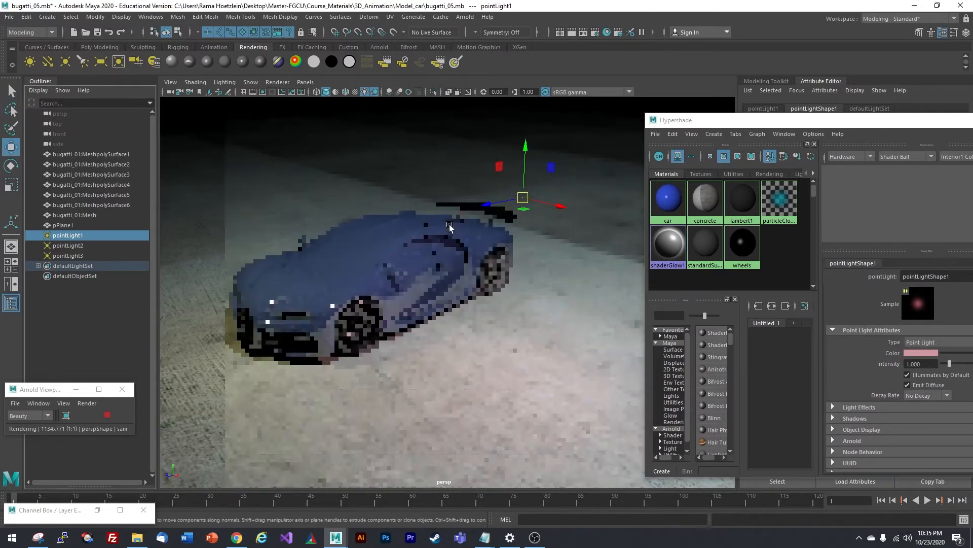
pyautogui.moveTo(531, 212); pyautogui.dragTo(241, 187)
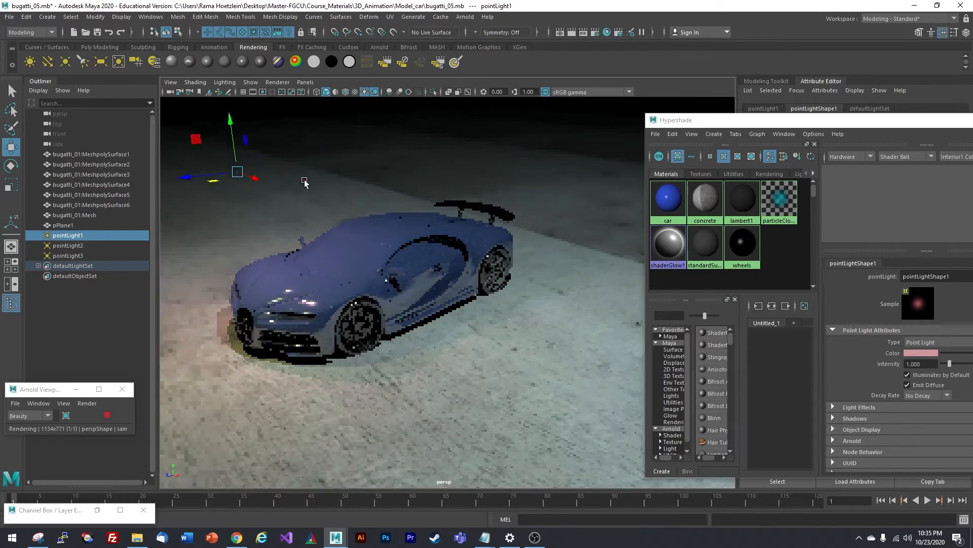
pyautogui.click(82, 246)
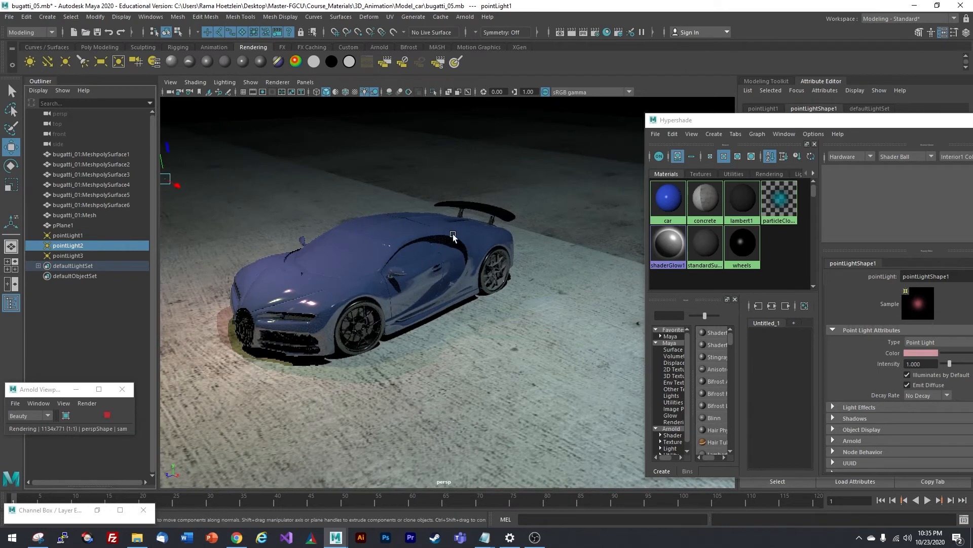
pyautogui.moveTo(177, 188); pyautogui.dragTo(460, 237)
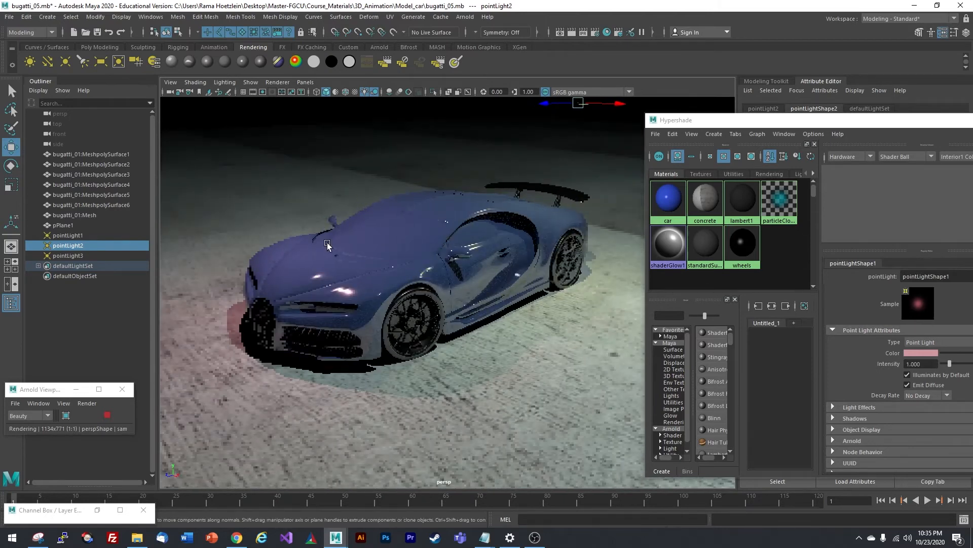
# - Reload the car Phong material's settings from its Hypershade swatch
pyautogui.moveTo(710, 121); pyautogui.dragTo(806, 135)
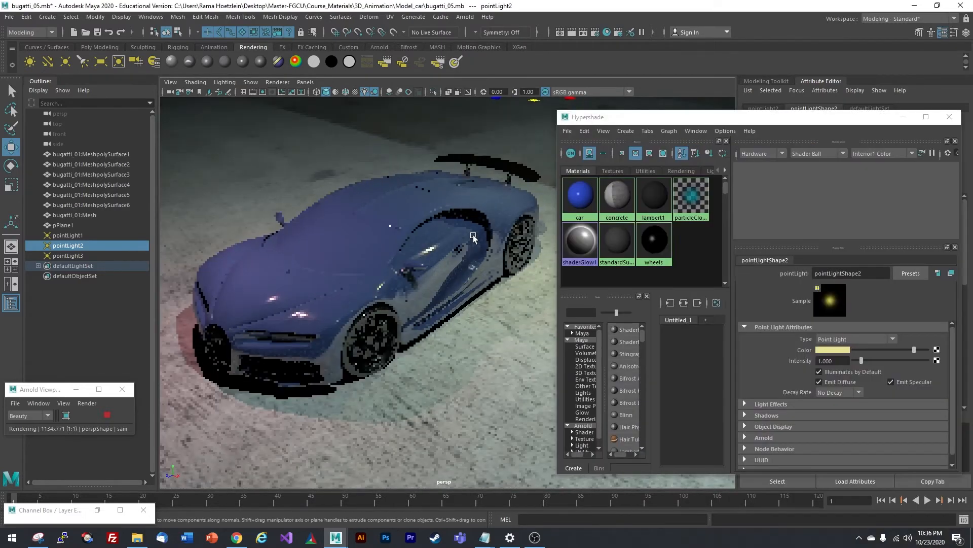
pyautogui.scroll(-2, 416, 253)
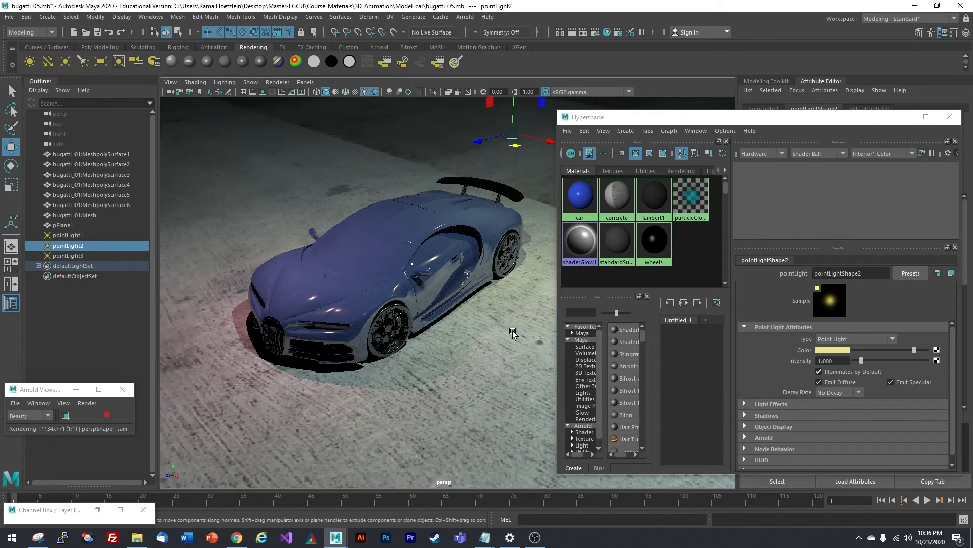
pyautogui.keyDown('alt'); pyautogui.moveTo(418, 233); pyautogui.dragTo(407, 236, button='middle'); pyautogui.keyUp('alt')
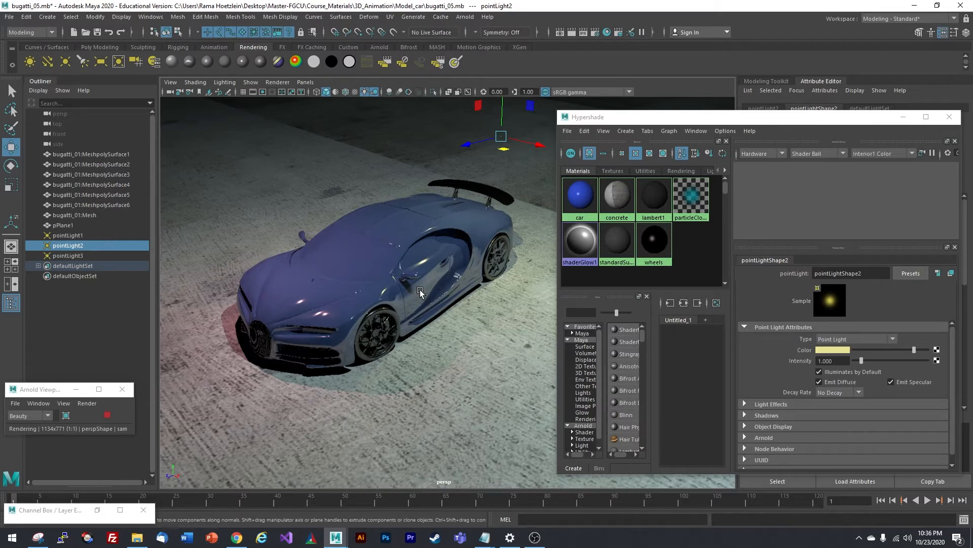
pyautogui.keyDown('alt'); pyautogui.moveTo(419, 290); pyautogui.dragTo(463, 290); pyautogui.keyUp('alt')
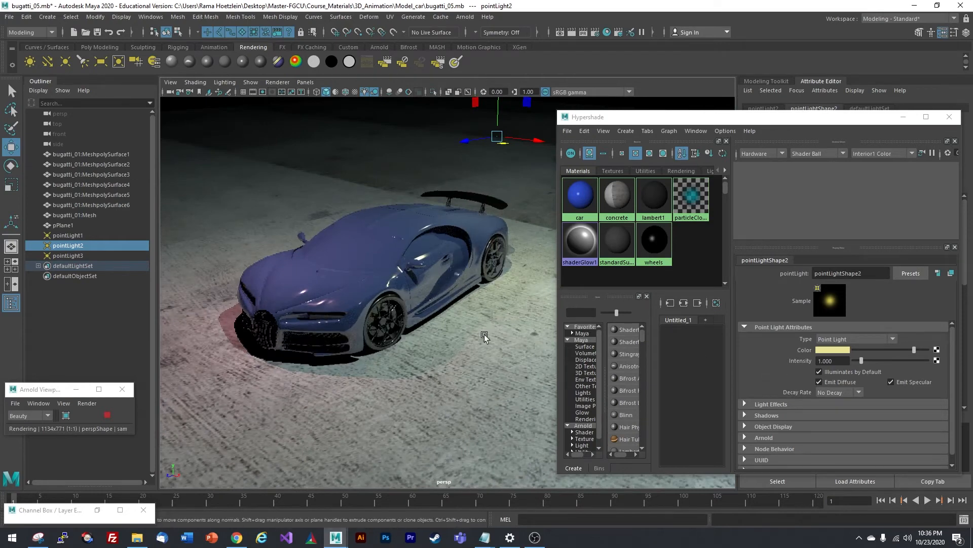
pyautogui.click(584, 205)
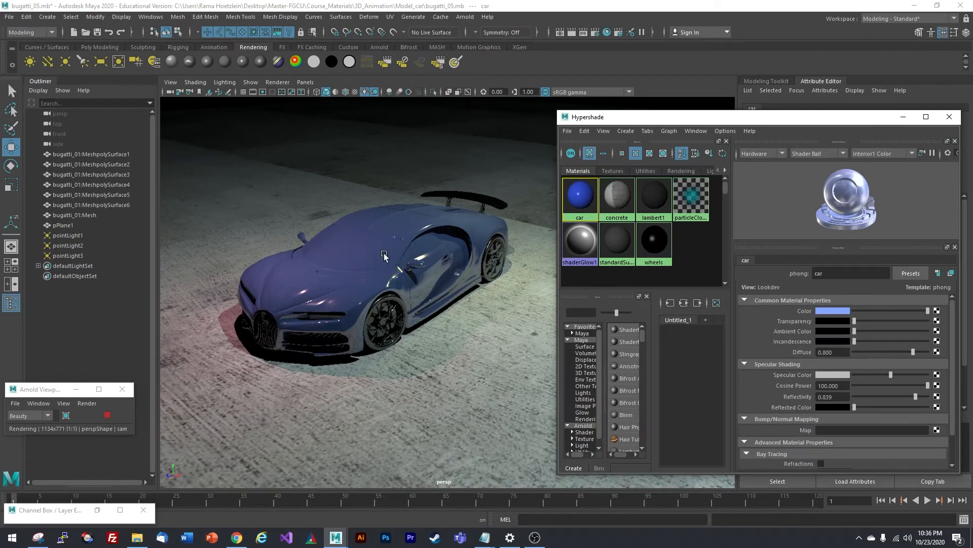
pyautogui.click(345, 243)
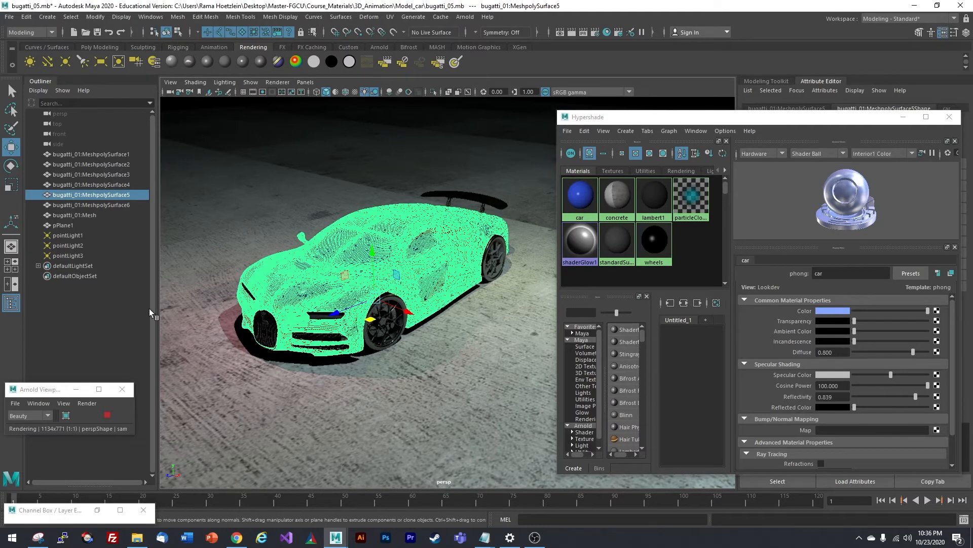
pyautogui.click(486, 275)
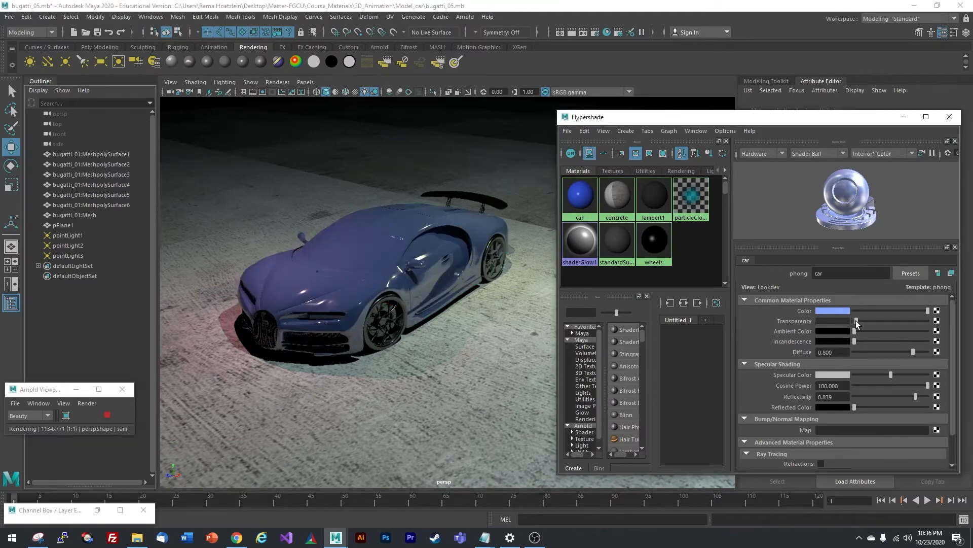
pyautogui.moveTo(856, 320); pyautogui.dragTo(887, 320)
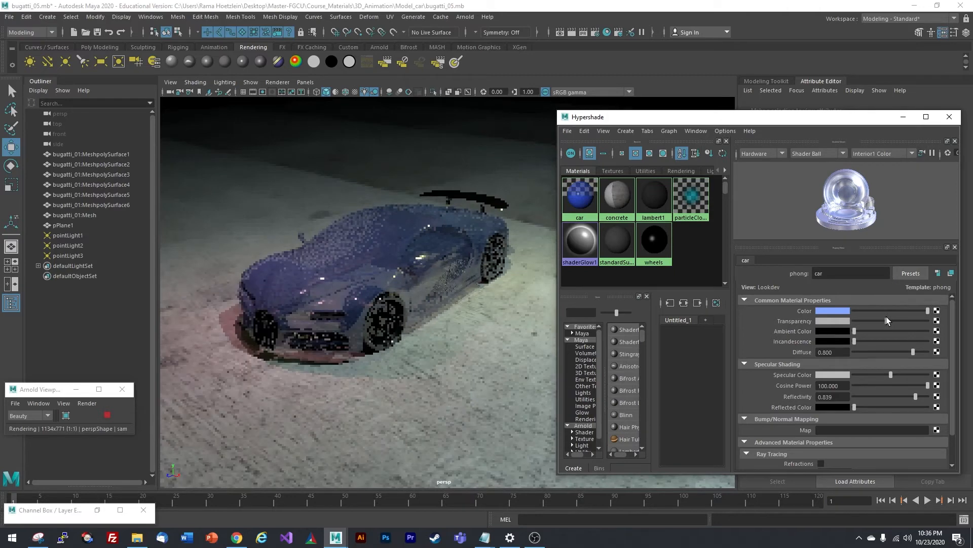
pyautogui.scroll(3, 458, 292)
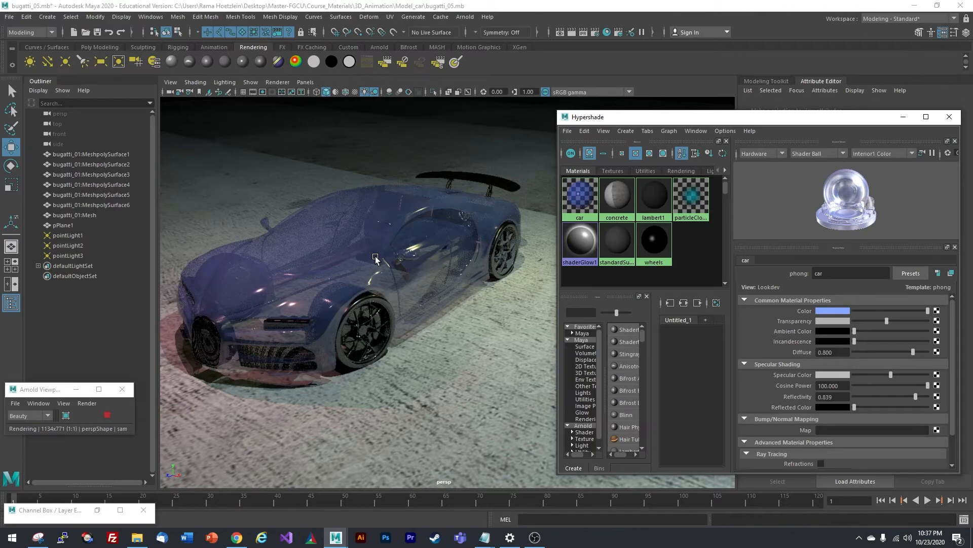
pyautogui.moveTo(886, 322); pyautogui.dragTo(891, 322)
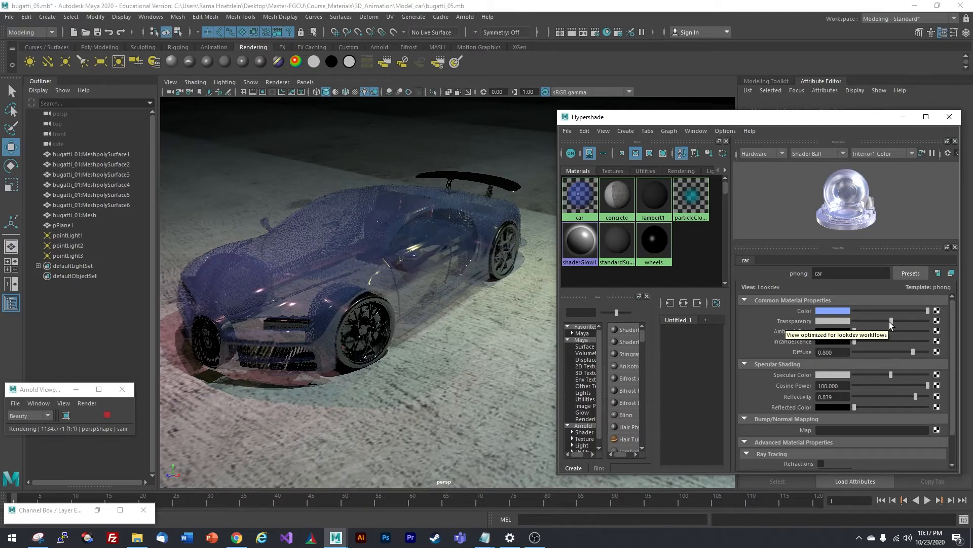
pyautogui.moveTo(891, 323); pyautogui.dragTo(845, 324)
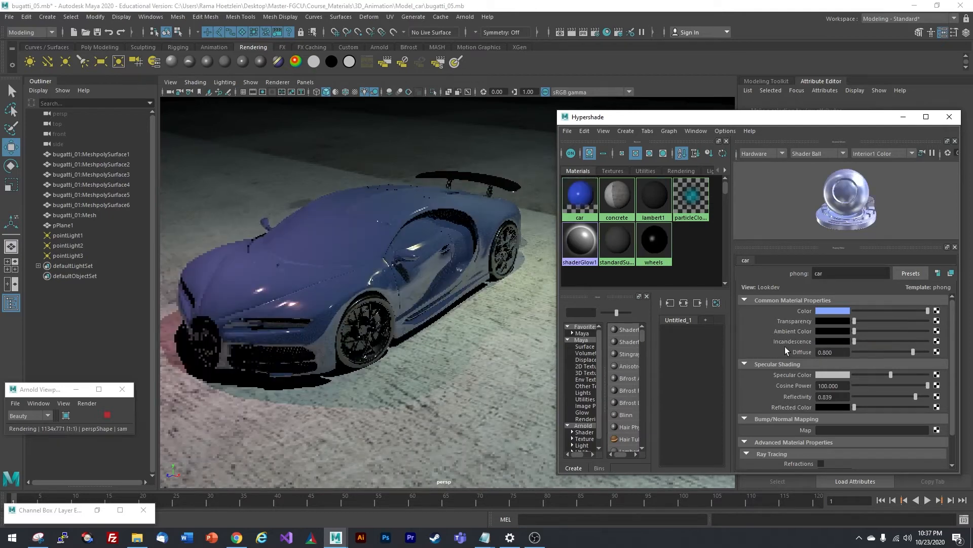
# - Set the car material's incandescence to lime green (HSV 97.539, 0.833, 1.000)
pyautogui.click(833, 342)
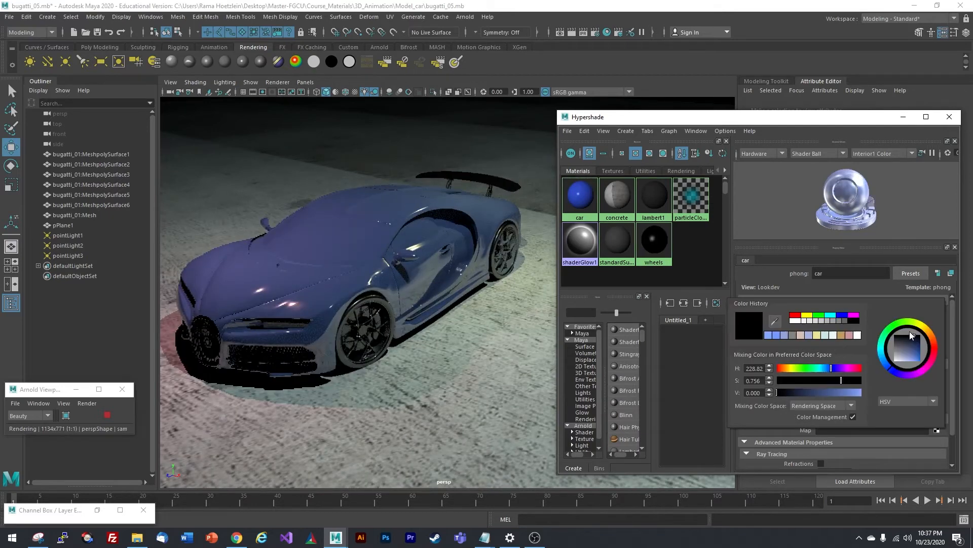
pyautogui.moveTo(911, 348); pyautogui.dragTo(920, 365)
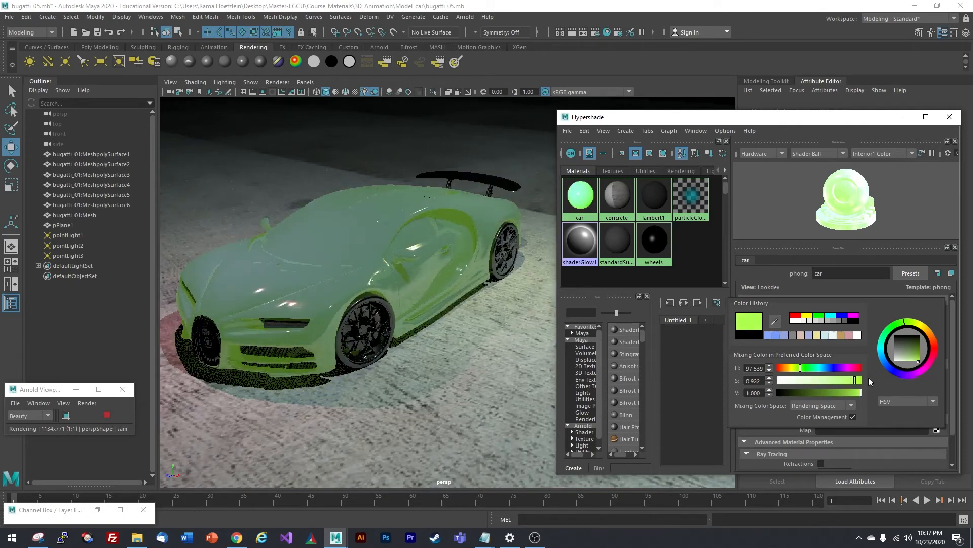
pyautogui.moveTo(852, 383); pyautogui.dragTo(847, 382)
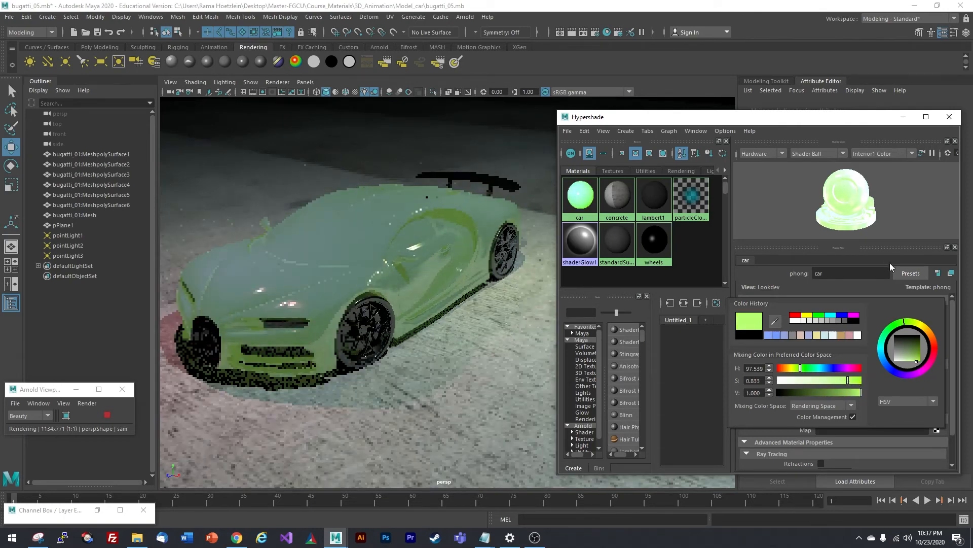
pyautogui.click(827, 291)
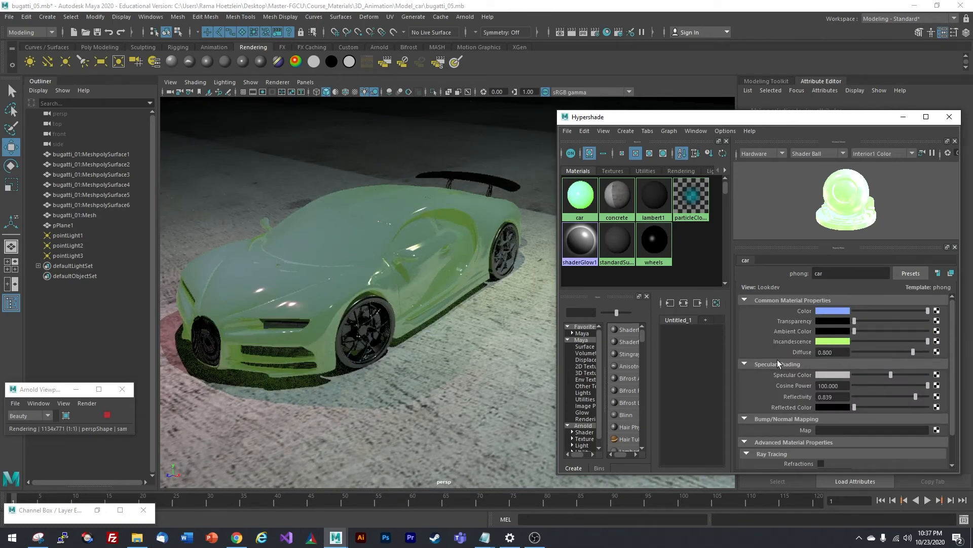
# - Tune the car shader's reflectivity down and back up to about 0.587, checking the Arnold render
pyautogui.scroll(-1, 777, 361)
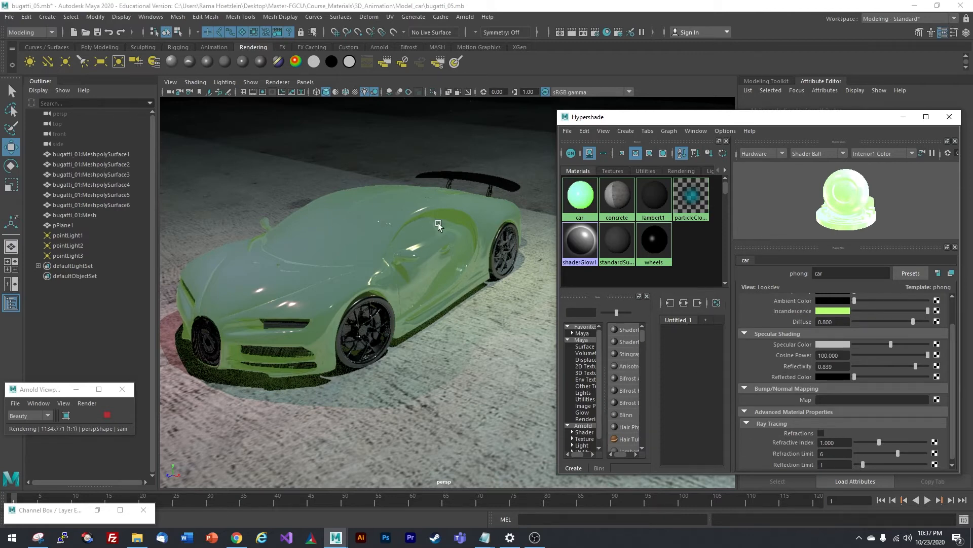
pyautogui.scroll(1, 796, 350)
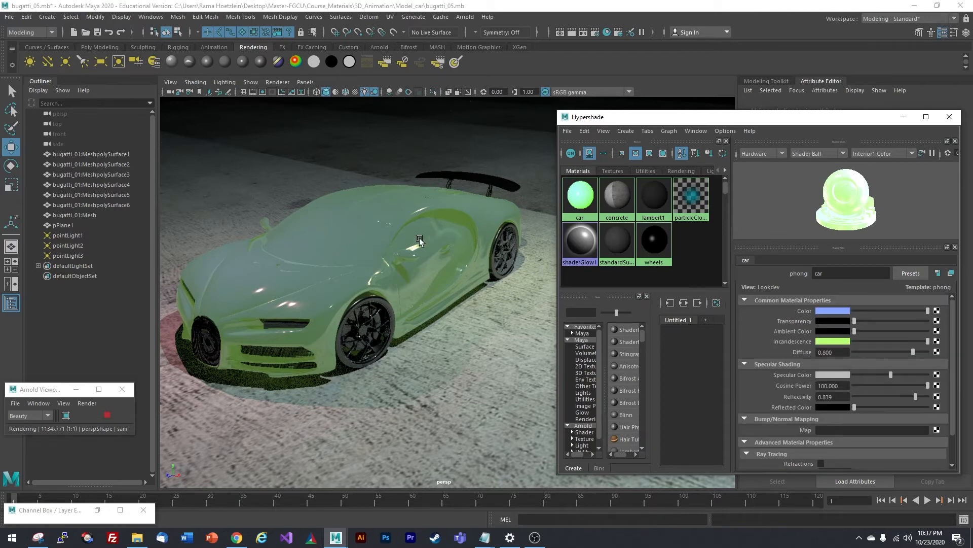
pyautogui.moveTo(915, 396)
pyautogui.mouseDown()
pyautogui.moveTo(891, 396)
pyautogui.moveTo(907, 397)
pyautogui.mouseUp()
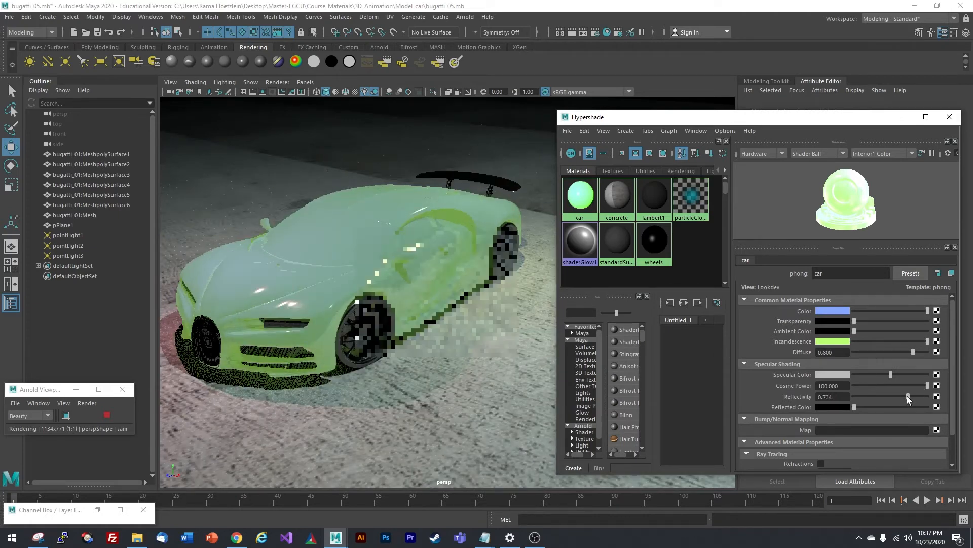
pyautogui.moveTo(907, 396); pyautogui.dragTo(880, 397)
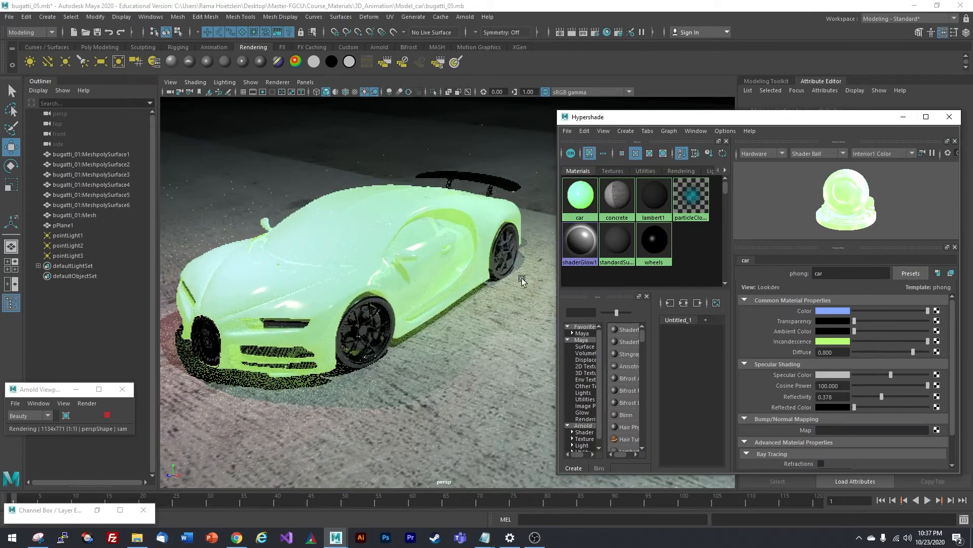
pyautogui.keyDown('alt'); pyautogui.moveTo(442, 331); pyautogui.dragTo(446, 257); pyautogui.keyUp('alt')
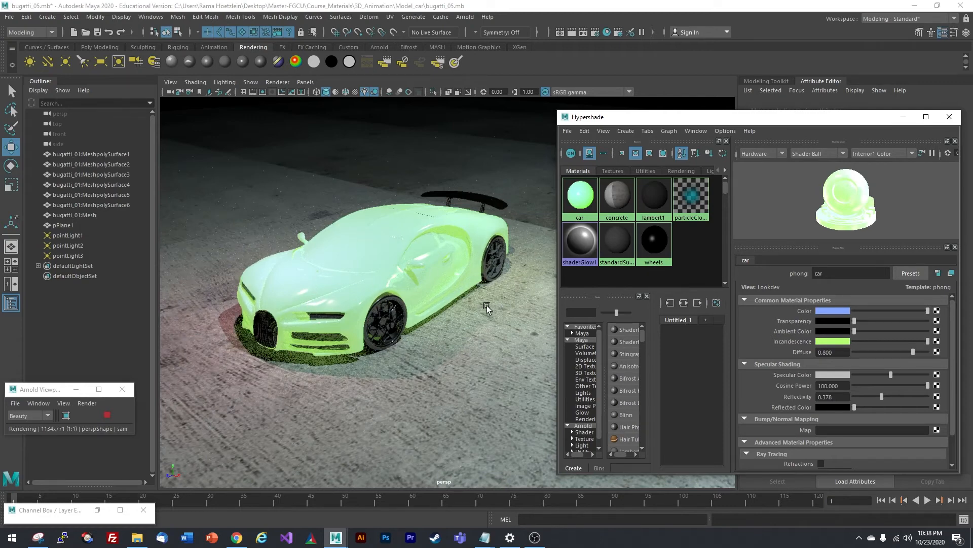
pyautogui.moveTo(884, 394); pyautogui.dragTo(886, 395)
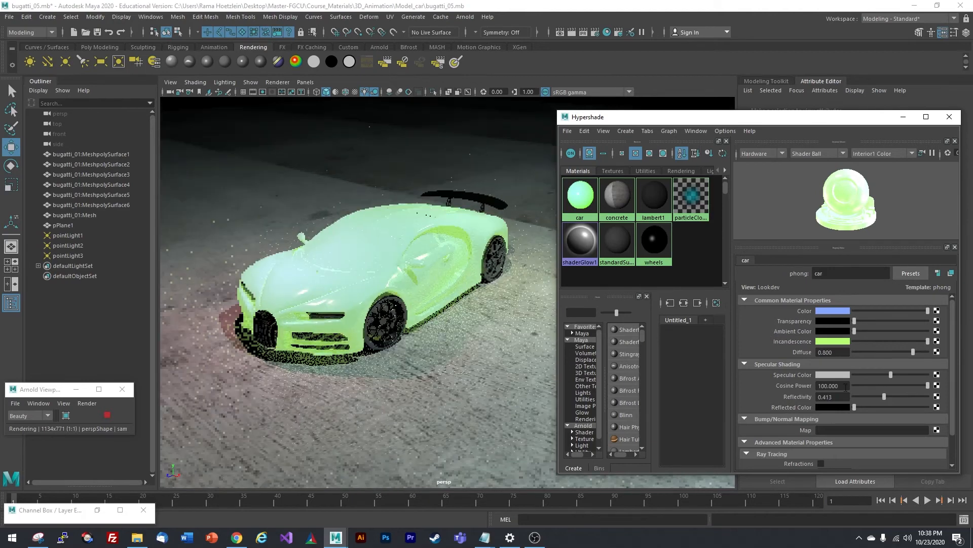
pyautogui.moveTo(884, 396); pyautogui.dragTo(895, 396)
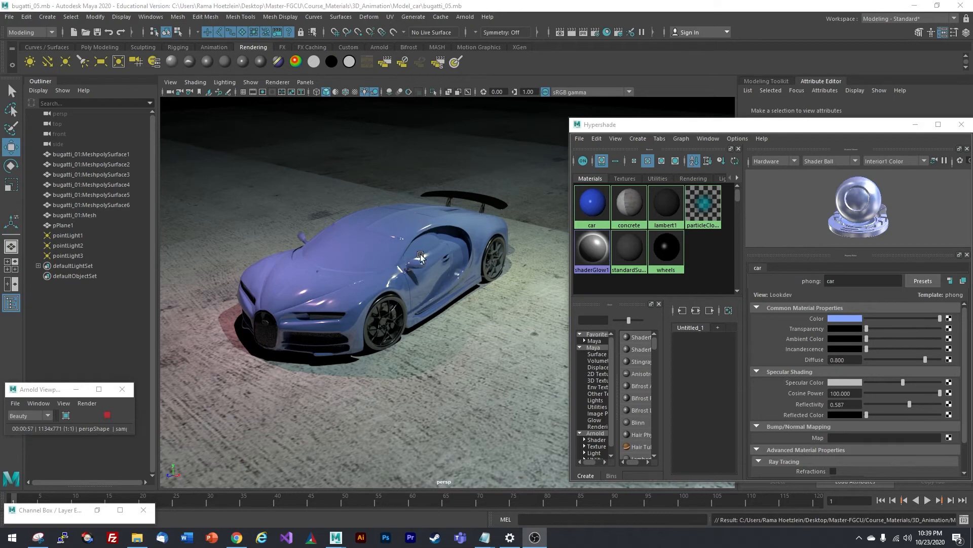
# - Orbit, pan and dolly the camera back until the car is a small spot on the lit floor
pyautogui.scroll(-5, 420, 256)
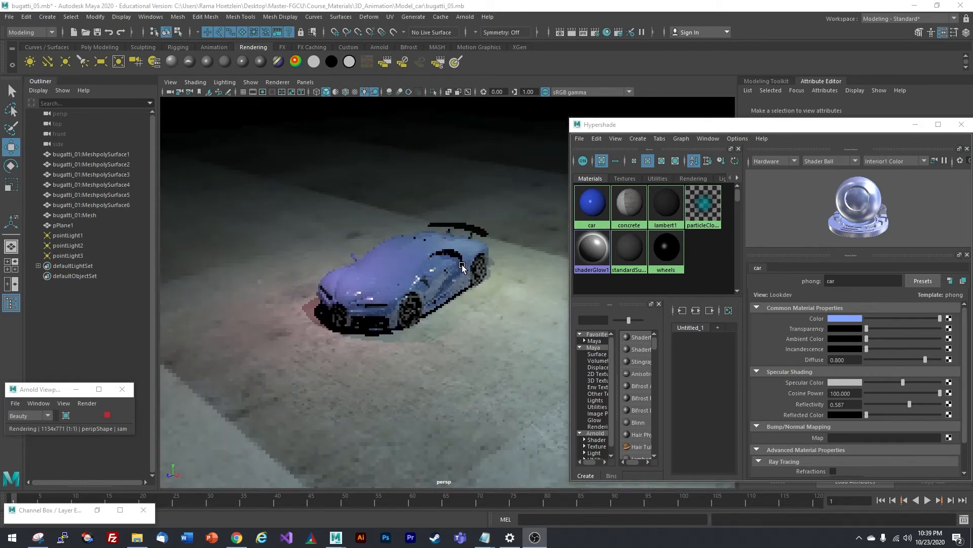
pyautogui.scroll(5, 466, 258)
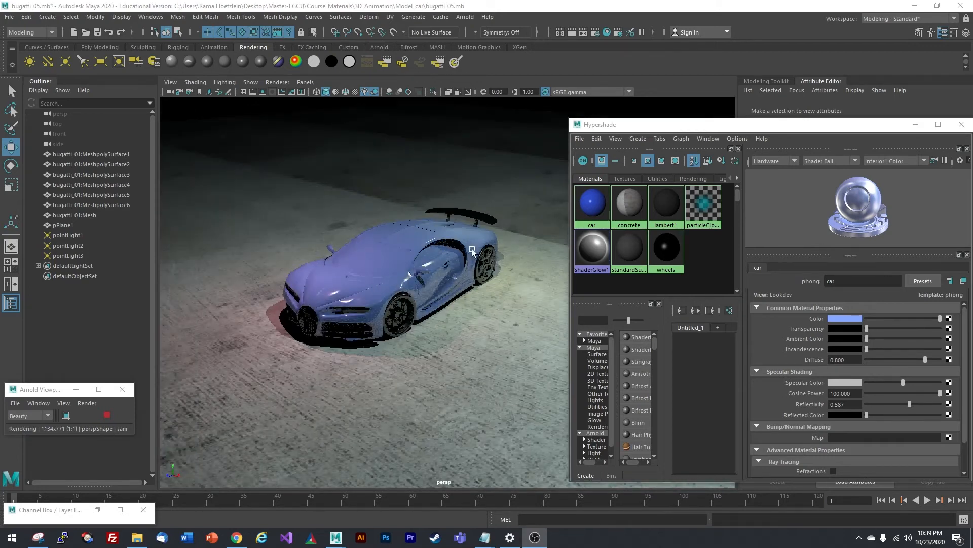
pyautogui.keyDown('alt'); pyautogui.moveTo(393, 229); pyautogui.dragTo(384, 221); pyautogui.keyUp('alt')
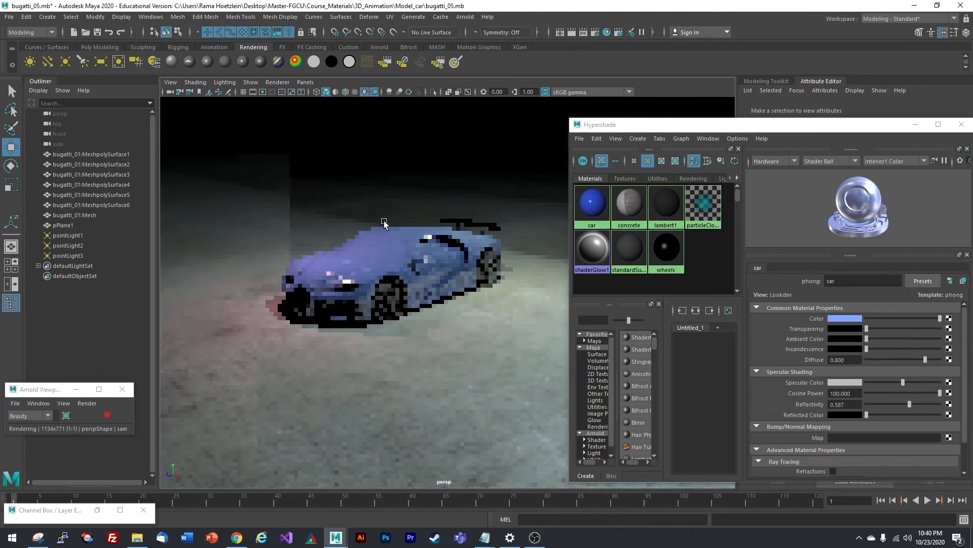
pyautogui.keyDown('alt'); pyautogui.moveTo(383, 203); pyautogui.dragTo(428, 249, button='middle'); pyautogui.keyUp('alt')
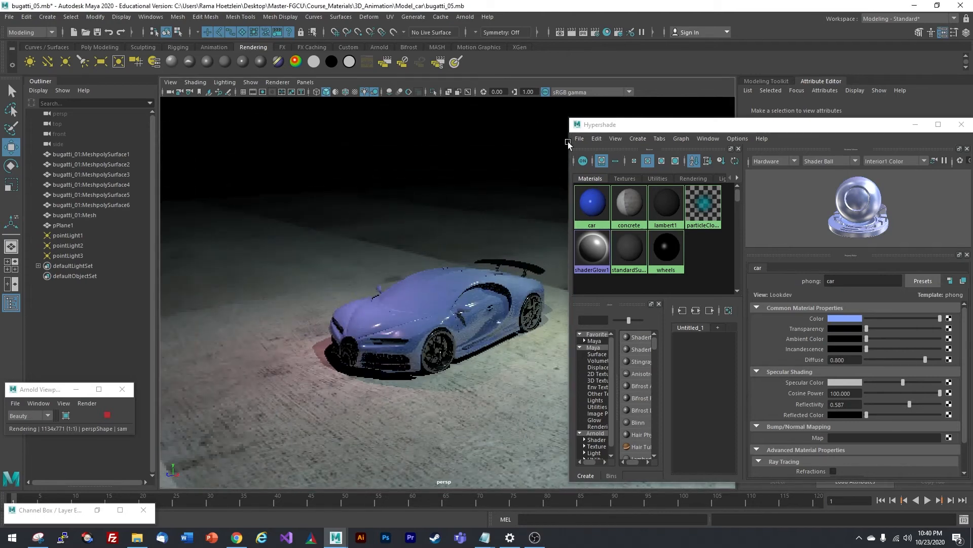
pyautogui.keyDown('alt'); pyautogui.moveTo(396, 277); pyautogui.dragTo(449, 165); pyautogui.keyUp('alt')
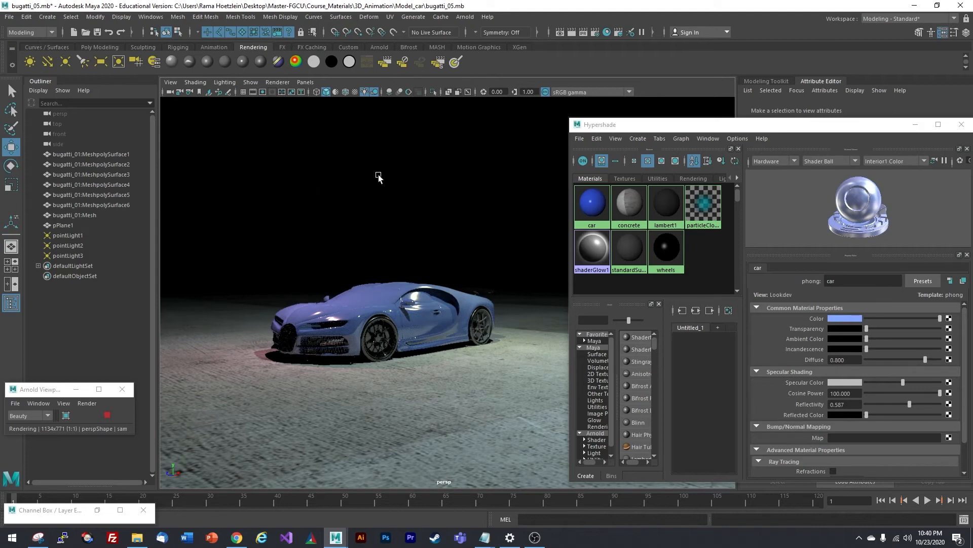
pyautogui.scroll(-3, 379, 176)
pyautogui.keyDown('alt'); pyautogui.moveTo(378, 178); pyautogui.dragTo(405, 211); pyautogui.keyUp('alt')
pyautogui.scroll(-10, 399, 179)
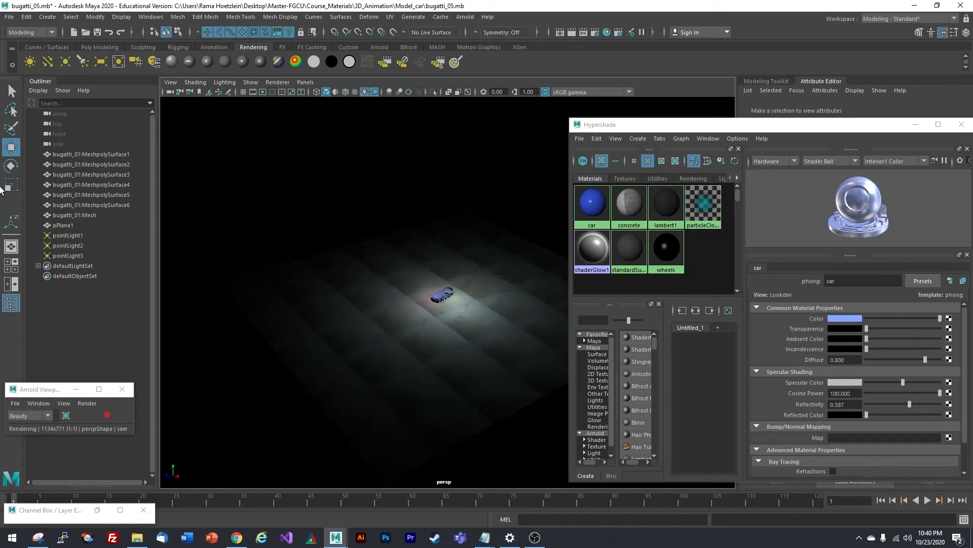
# - Add a polygon sphere from the Poly Modeling shelf and close the Hypershade
pyautogui.click(101, 47)
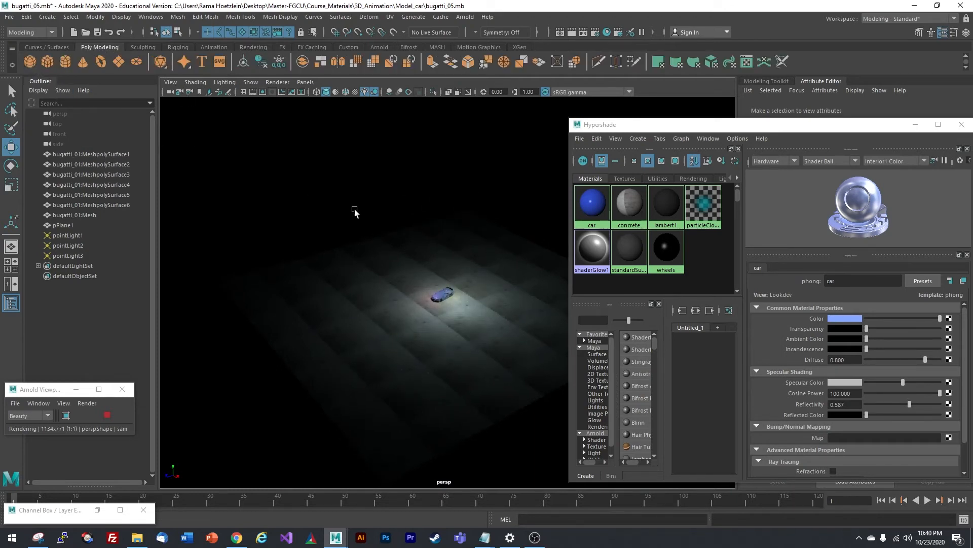
pyautogui.scroll(7, 442, 288)
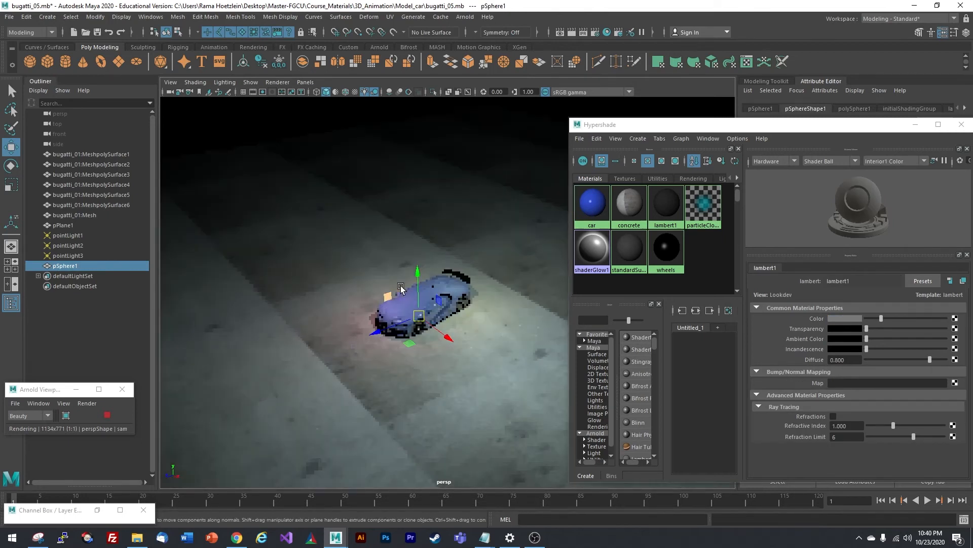
pyautogui.moveTo(677, 129); pyautogui.dragTo(596, 136)
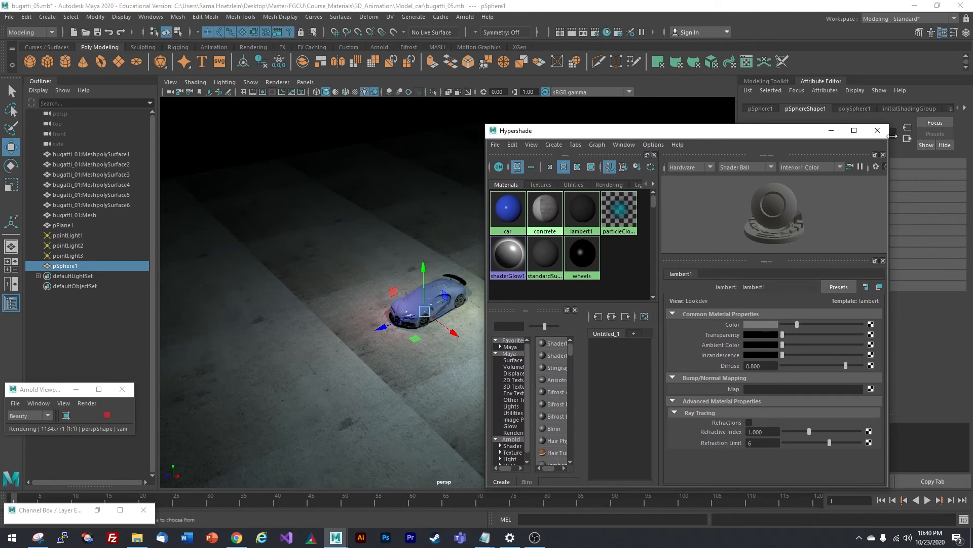
pyautogui.click(877, 131)
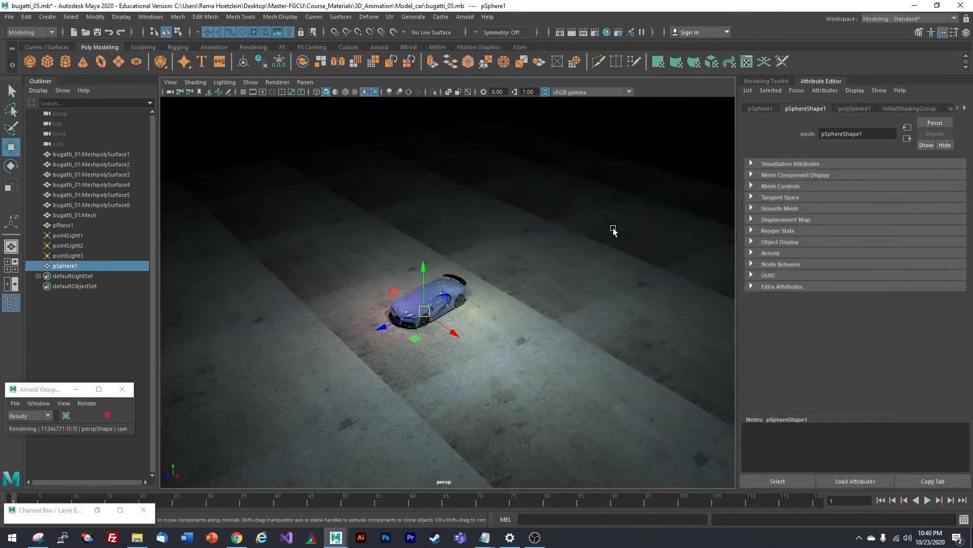
# - Scale pSphere1 up into a large dome over the car
pyautogui.click(11, 187)
pyautogui.moveTo(429, 312)
pyautogui.mouseDown()
pyautogui.moveTo(442, 332)
pyautogui.moveTo(439, 307)
pyautogui.mouseUp()
pyautogui.scroll(-2, 442, 331)
pyautogui.click(276, 82)
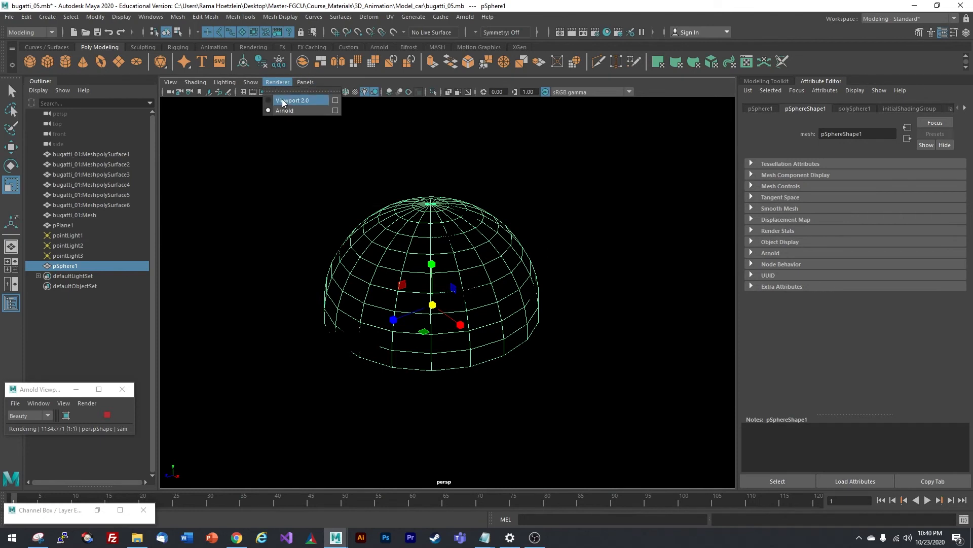
# - Switch to Viewport 2.0 and enlarge pSphere1 until it encloses the floor and Bugatti
pyautogui.click(287, 101)
pyautogui.moveTo(433, 304); pyautogui.dragTo(507, 253)
pyautogui.scroll(-5, 483, 294)
pyautogui.moveTo(442, 297); pyautogui.dragTo(599, 176)
pyautogui.moveTo(444, 296); pyautogui.dragTo(516, 249)
pyautogui.scroll(8, 424, 251)
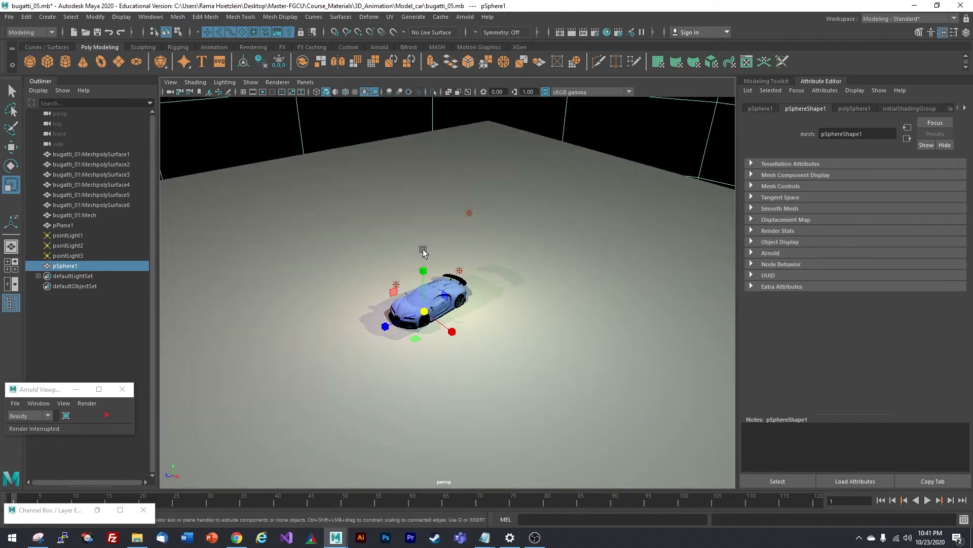
pyautogui.keyDown('alt'); pyautogui.moveTo(424, 251); pyautogui.dragTo(428, 203); pyautogui.keyUp('alt')
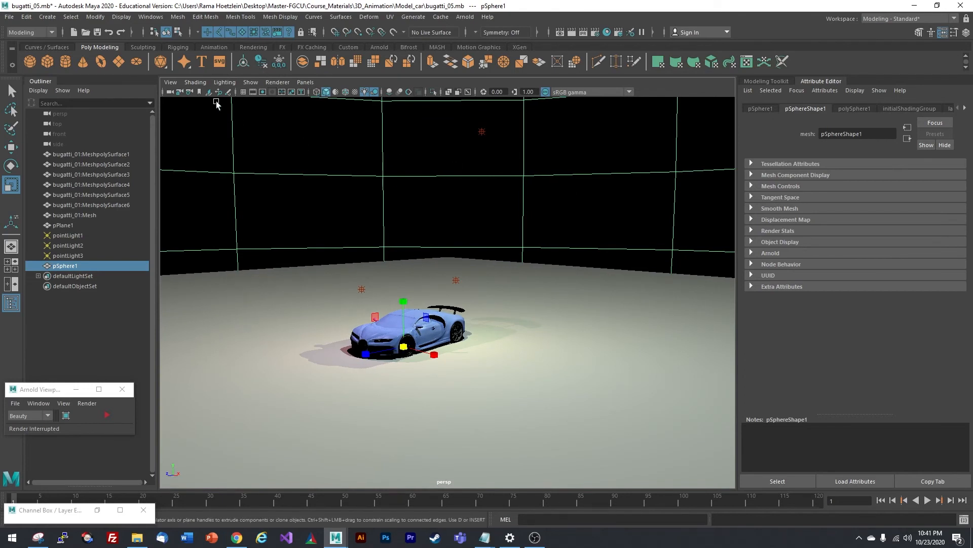
# - Reopen the Hypershade from Rendering Editors and move it to the right
pyautogui.click(151, 17)
pyautogui.moveTo(176, 96)
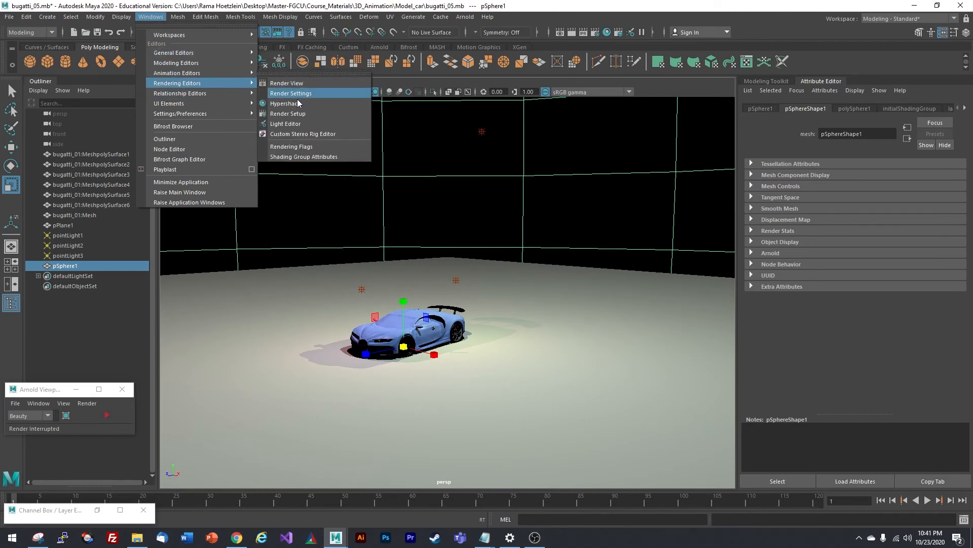
pyautogui.click(289, 104)
pyautogui.moveTo(637, 134); pyautogui.dragTo(692, 133)
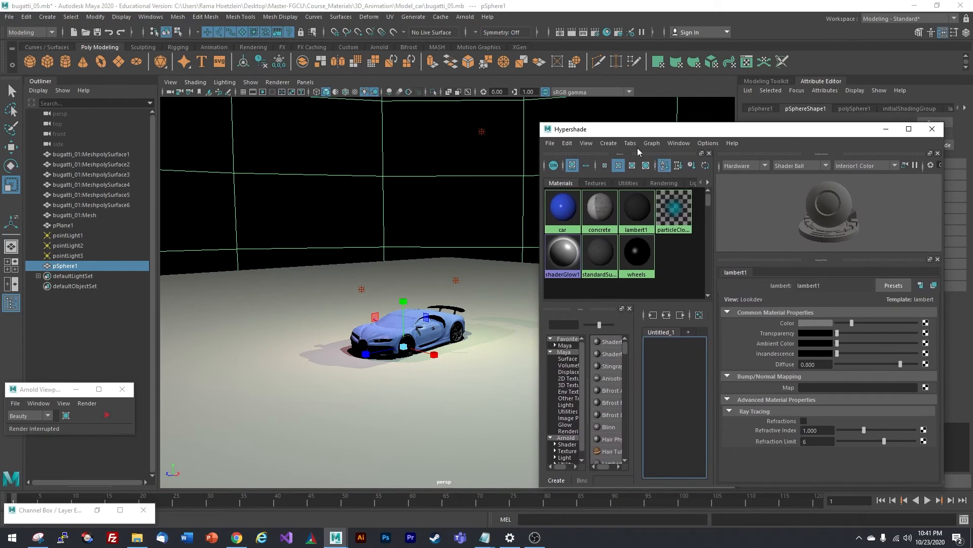
# - Create a new Phong material and rename it 'sky'
pyautogui.click(609, 143)
pyautogui.moveTo(660, 160)
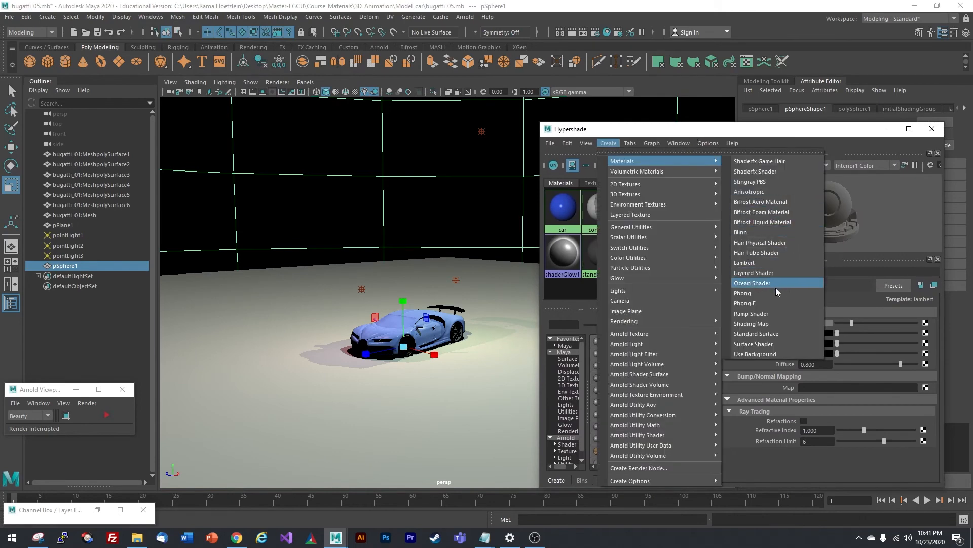
pyautogui.click(748, 294)
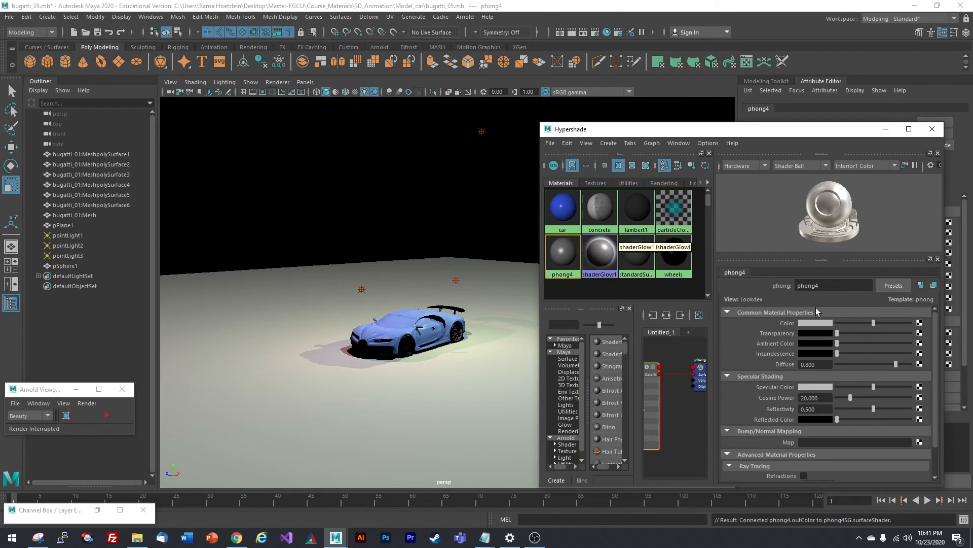
pyautogui.doubleClick(834, 287)
pyautogui.write('sky')
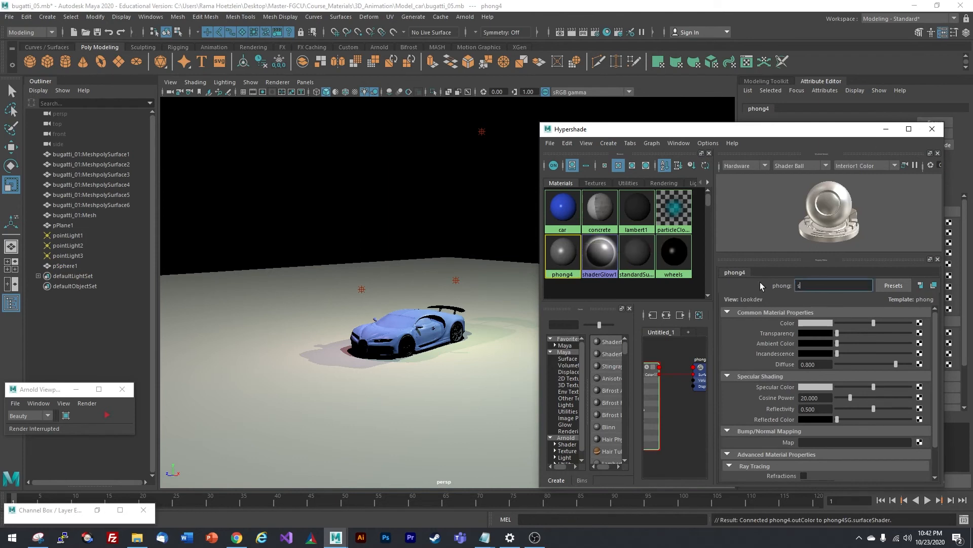
pyautogui.press('Return')
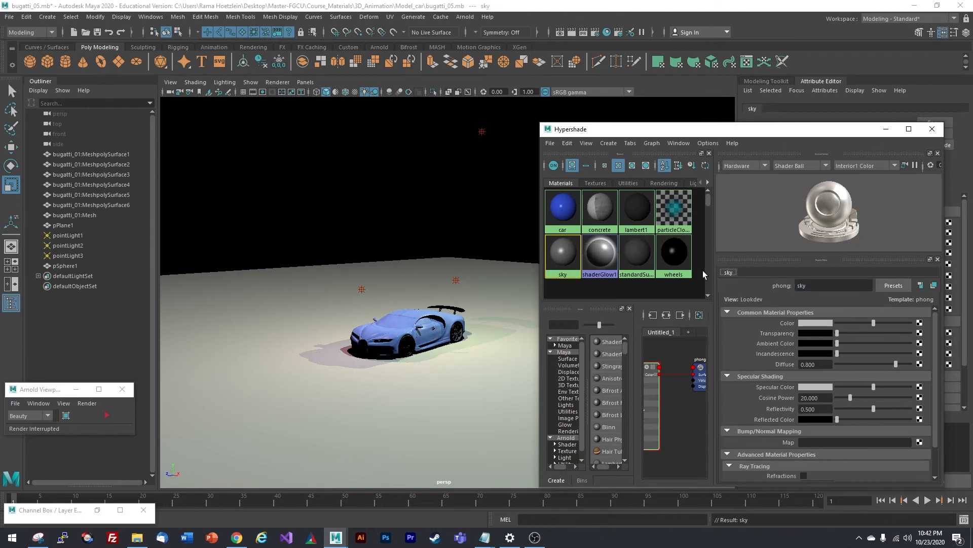
# - Assign the sky material to the dome sphere pSphere1
pyautogui.click(328, 163)
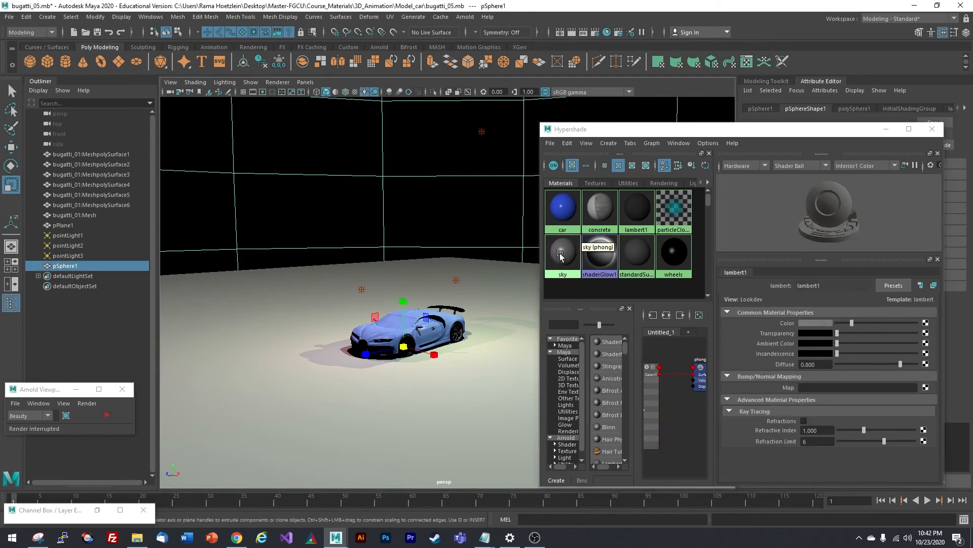
pyautogui.moveTo(561, 255); pyautogui.dragTo(562, 235, button='right')
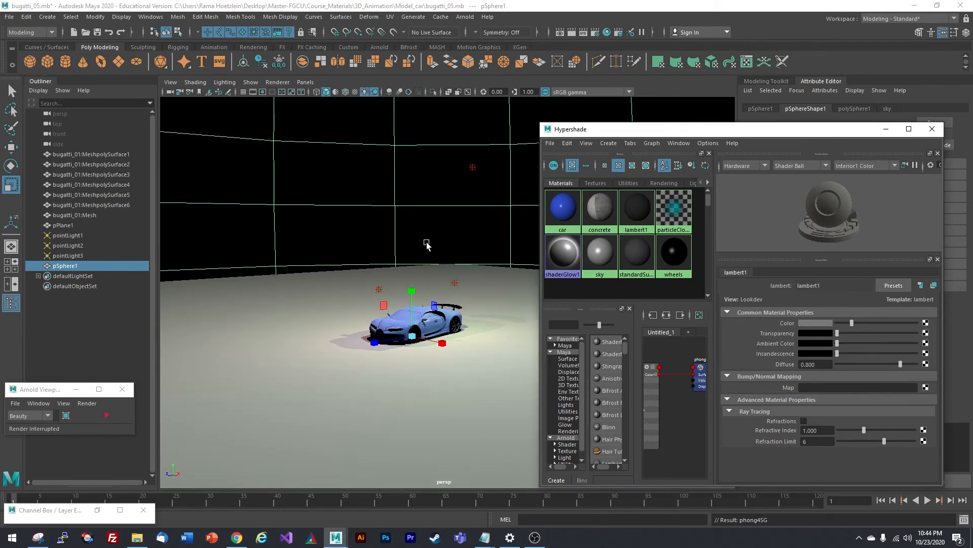
pyautogui.scroll(2, 426, 262)
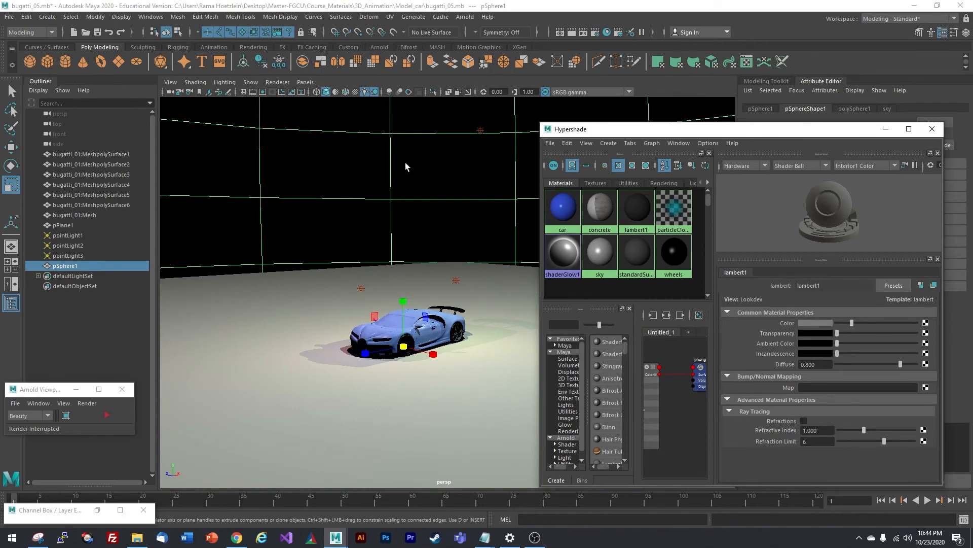
# - Start the live Arnold render, lower the camera, and bring up the sky material's attributes
pyautogui.click(106, 415)
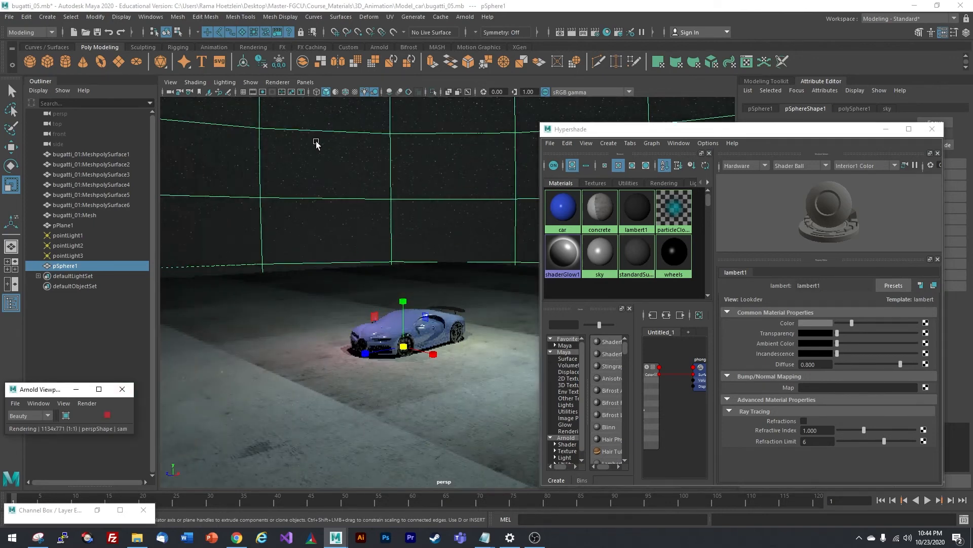
pyautogui.scroll(-2, 390, 181)
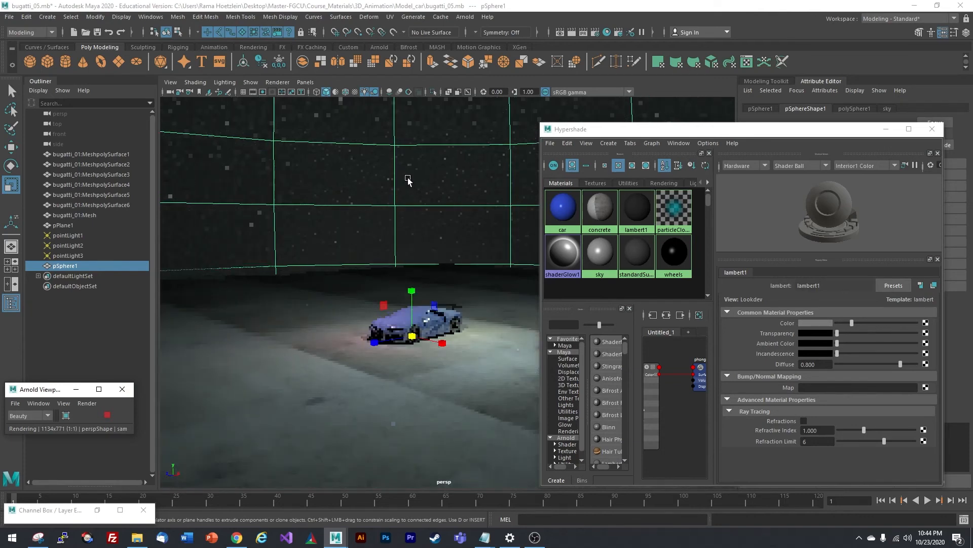
pyautogui.scroll(2, 420, 211)
pyautogui.keyDown('alt'); pyautogui.moveTo(419, 213); pyautogui.dragTo(418, 216); pyautogui.keyUp('alt')
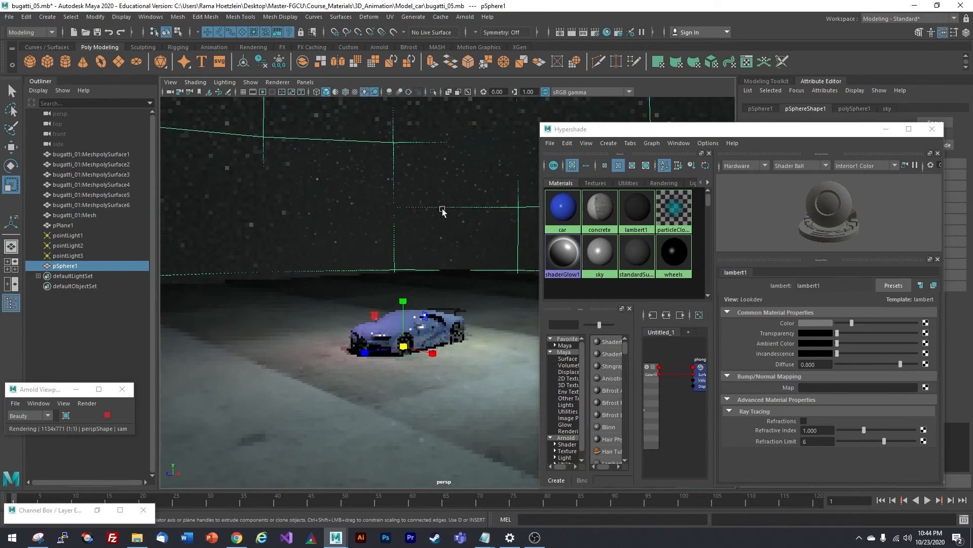
pyautogui.scroll(-2, 423, 213)
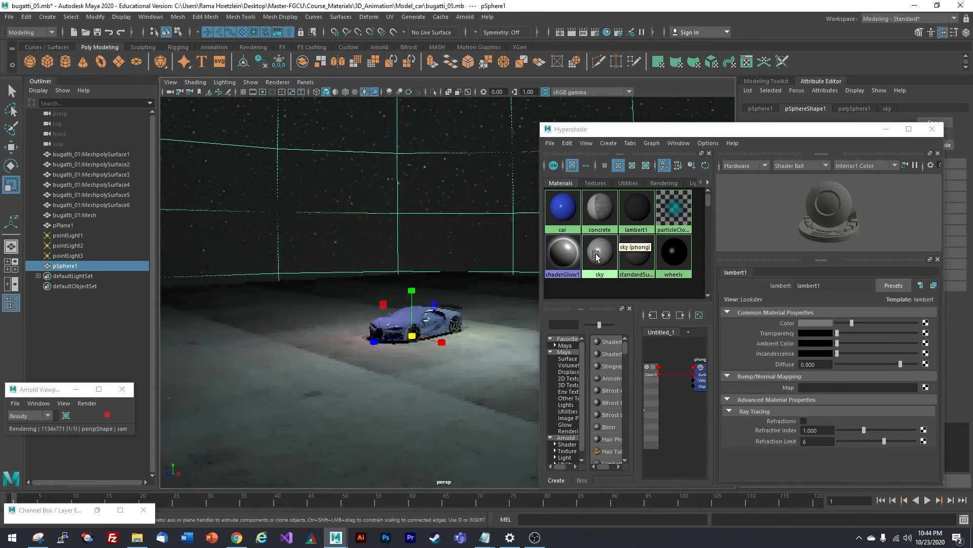
pyautogui.click(604, 257)
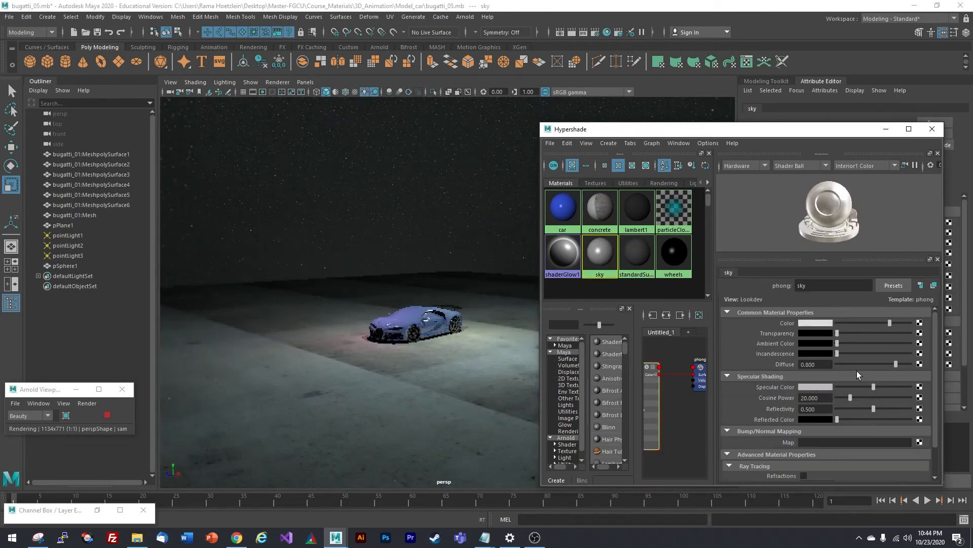
# - Remove the sky material's specular and give it a pale light-blue incandescence
pyautogui.moveTo(875, 385); pyautogui.dragTo(837, 409)
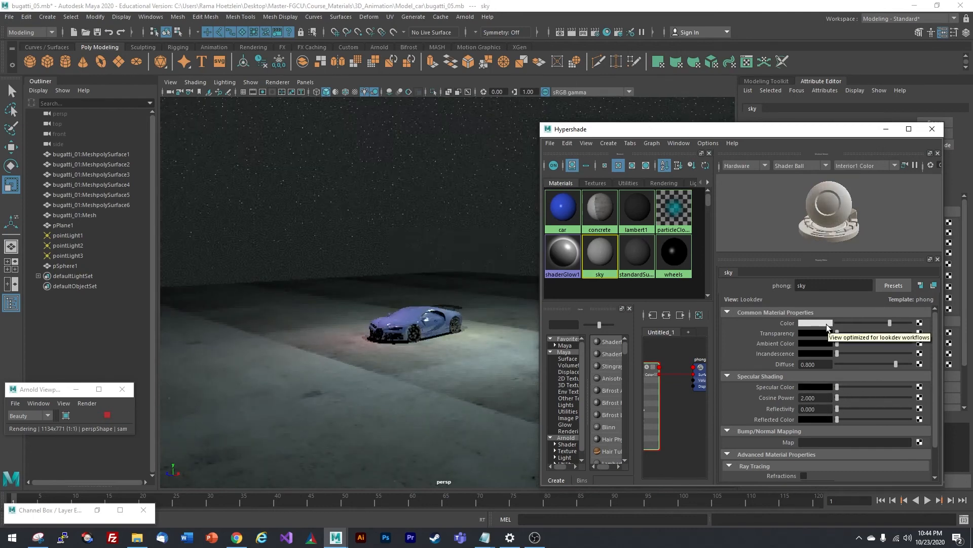
pyautogui.click(816, 353)
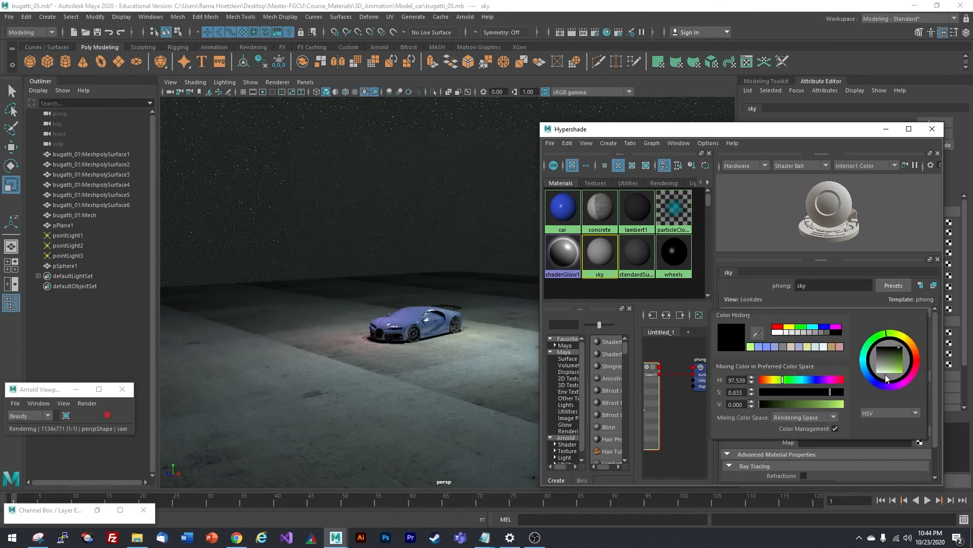
pyautogui.moveTo(886, 375)
pyautogui.mouseDown()
pyautogui.moveTo(868, 377)
pyautogui.moveTo(887, 373)
pyautogui.mouseUp()
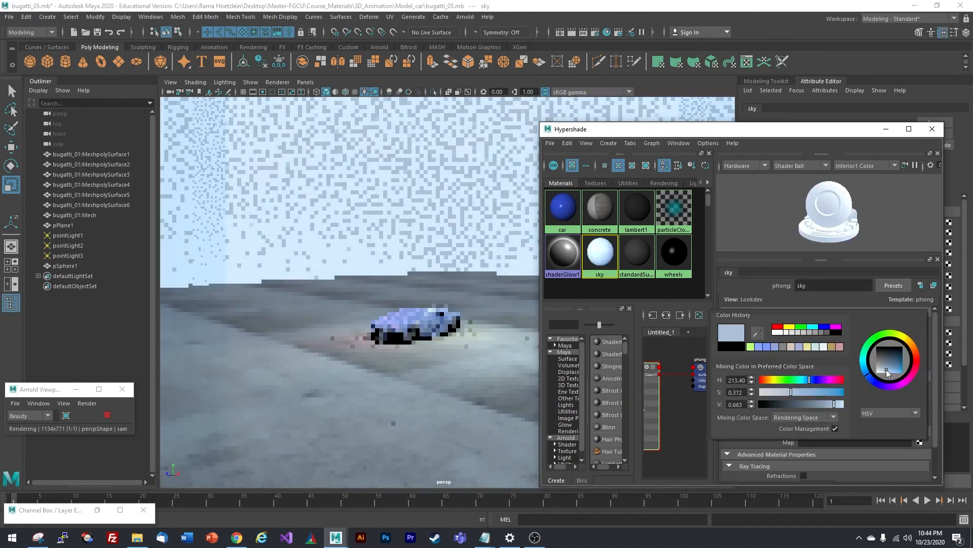
pyautogui.moveTo(791, 392); pyautogui.dragTo(808, 392)
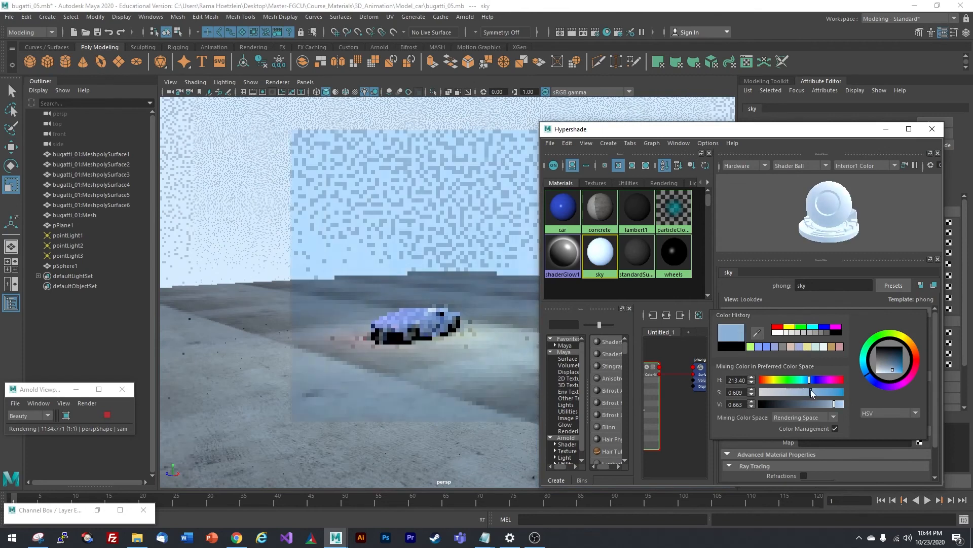
pyautogui.click(887, 371)
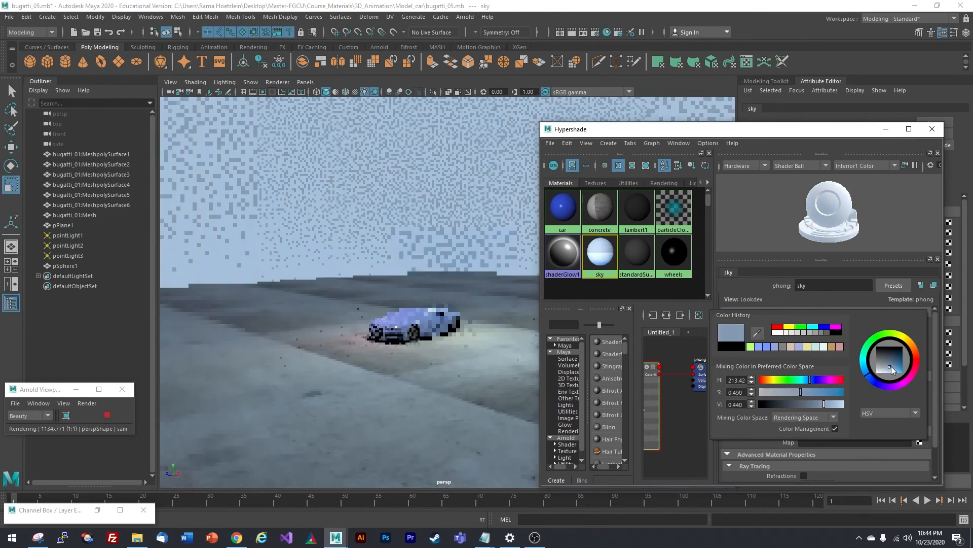
pyautogui.click(890, 372)
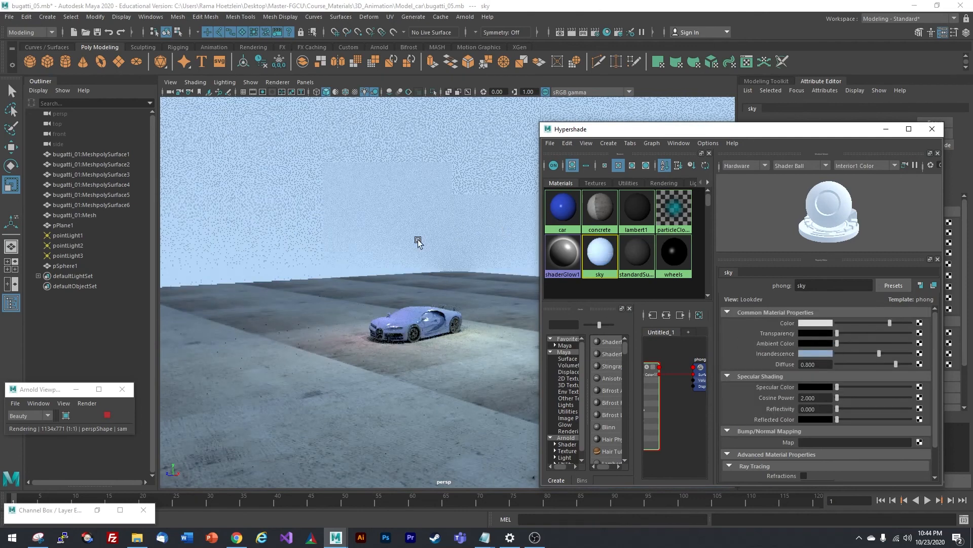
pyautogui.scroll(3, 397, 205)
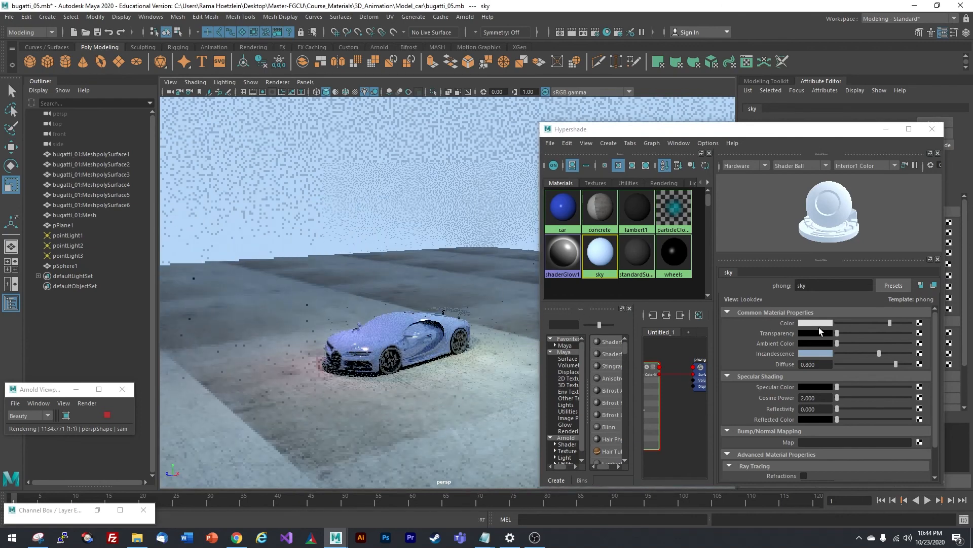
pyautogui.keyDown('alt'); pyautogui.moveTo(393, 222); pyautogui.dragTo(406, 178); pyautogui.keyUp('alt')
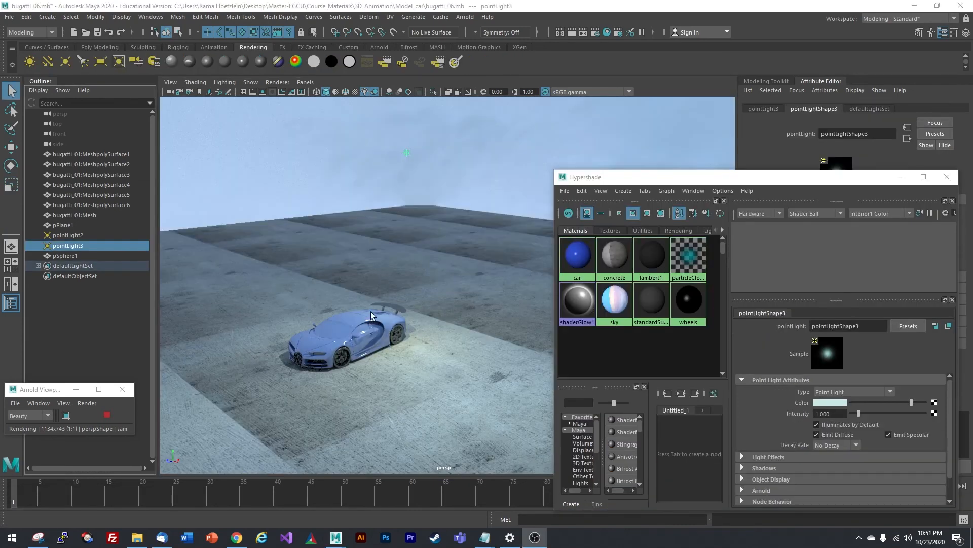
pyautogui.keyDown('alt'); pyautogui.moveTo(370, 315); pyautogui.dragTo(393, 269); pyautogui.keyUp('alt')
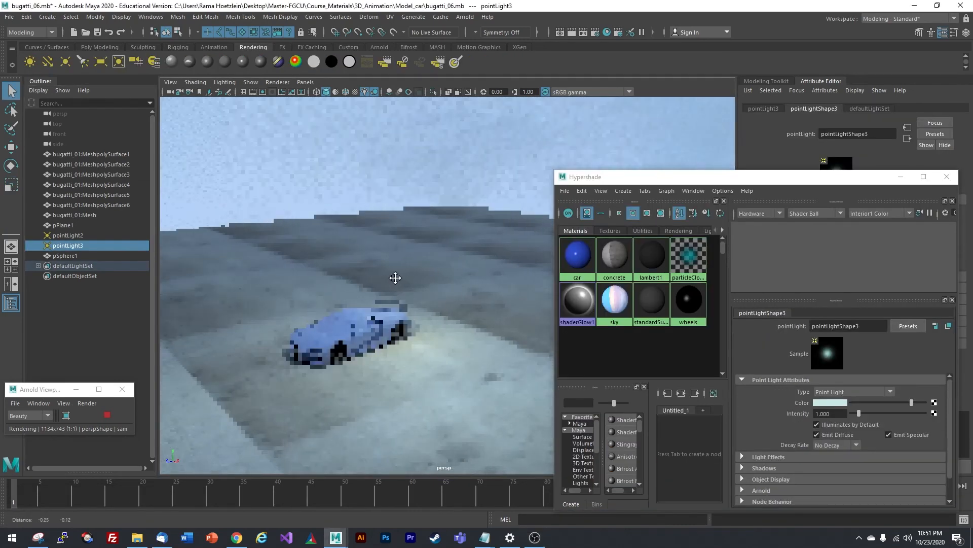
# - Give pointLight3 a warm cream colour and intensity 3
pyautogui.scroll(-3, 439, 222)
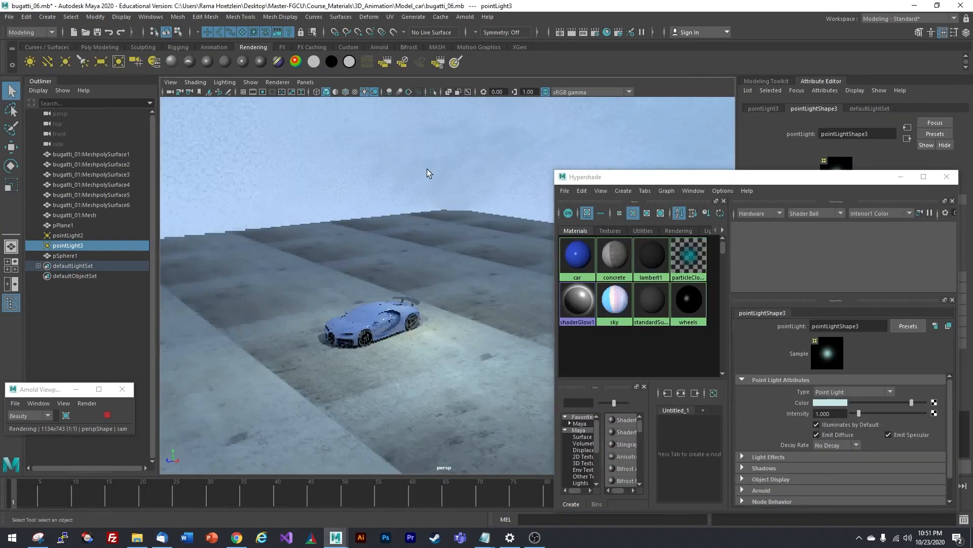
pyautogui.click(84, 238)
pyautogui.click(83, 244)
pyautogui.keyDown('alt'); pyautogui.moveTo(440, 240); pyautogui.dragTo(389, 244, button='middle'); pyautogui.keyUp('alt')
pyautogui.keyDown('alt'); pyautogui.moveTo(389, 243); pyautogui.dragTo(387, 248); pyautogui.keyUp('alt')
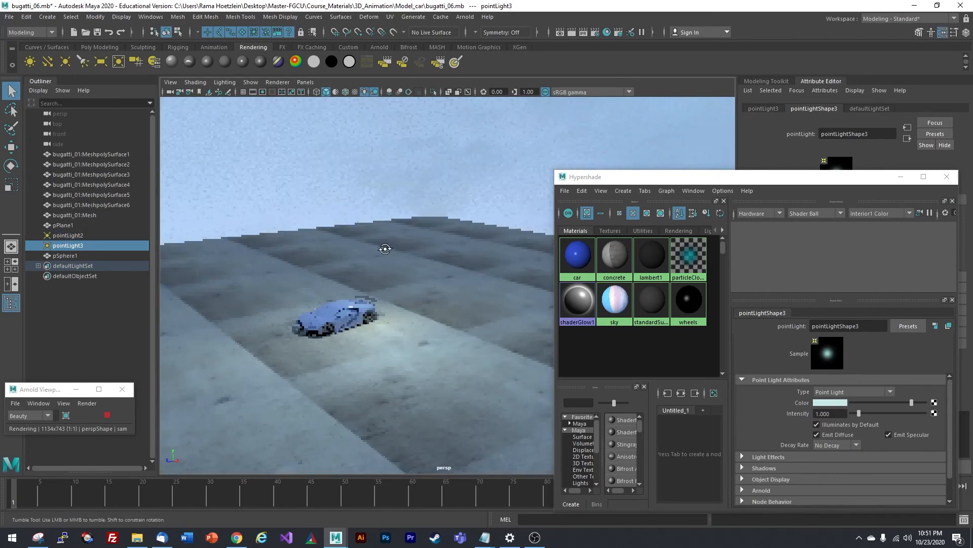
pyautogui.click(835, 404)
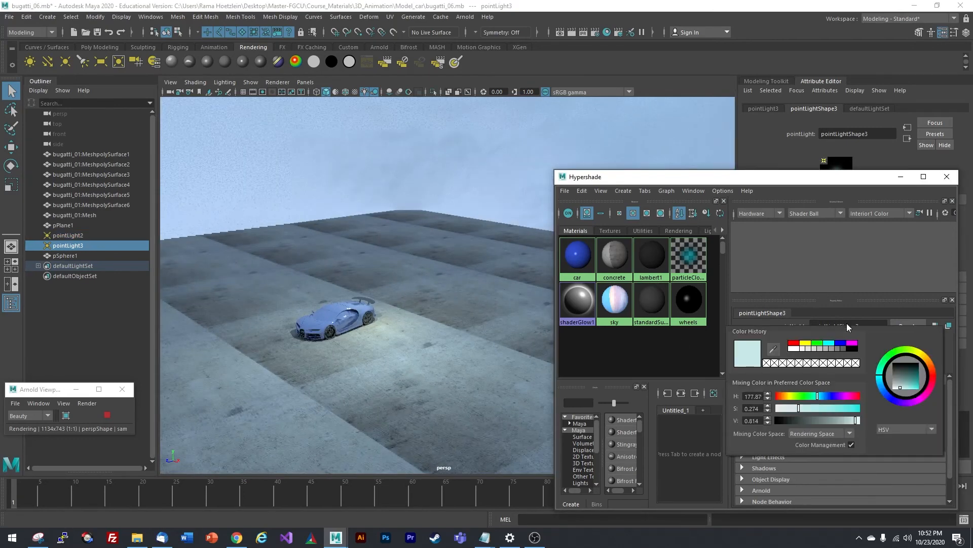
pyautogui.moveTo(921, 353); pyautogui.dragTo(918, 351)
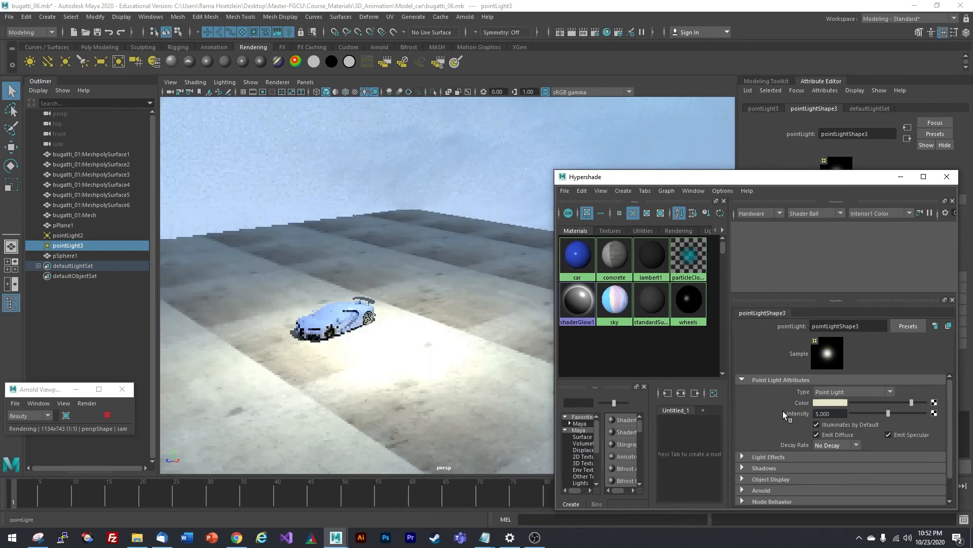
pyautogui.write('3')
pyautogui.press('Return')
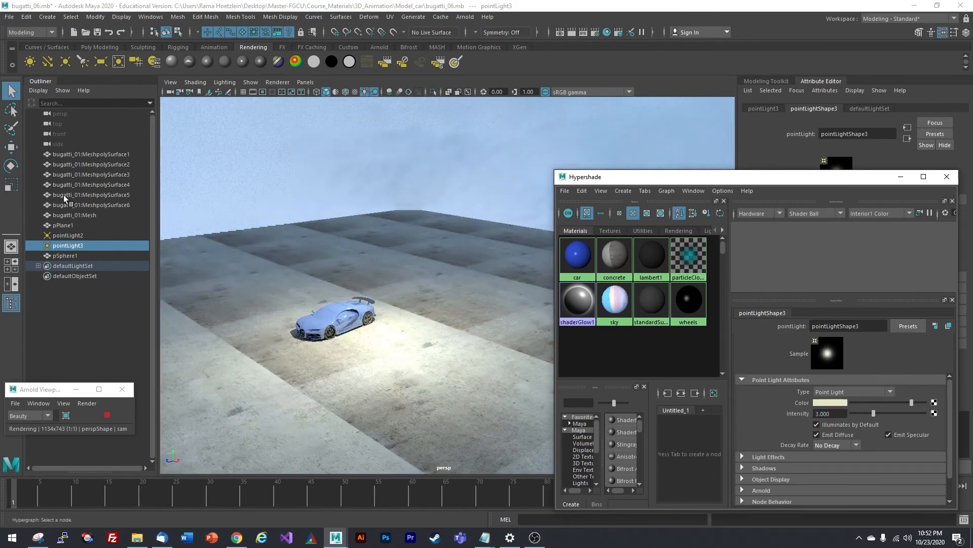
# - Move pointLight3 higher above the car and raise its intensity to 8
pyautogui.click(10, 147)
pyautogui.moveTo(381, 218); pyautogui.dragTo(525, 129)
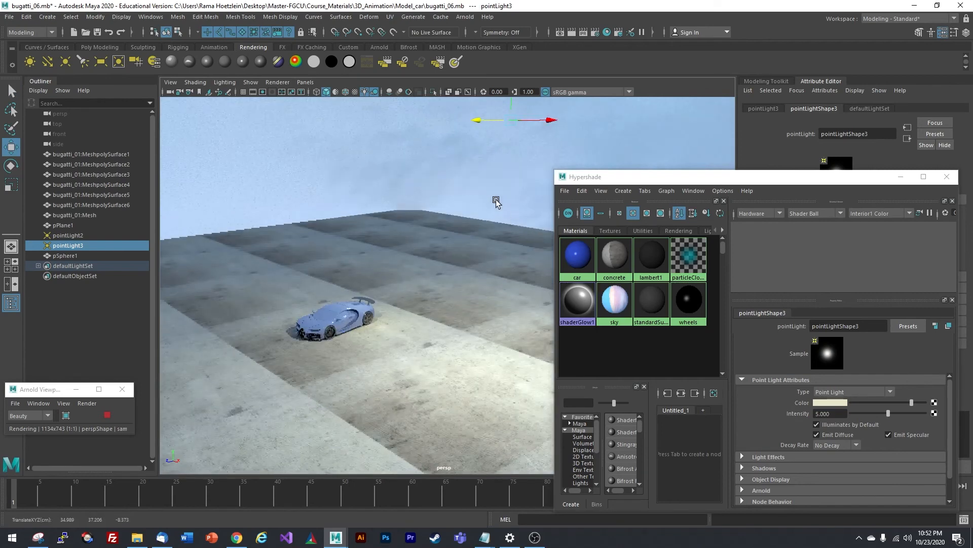
pyautogui.scroll(-2, 489, 221)
pyautogui.scroll(1, 487, 243)
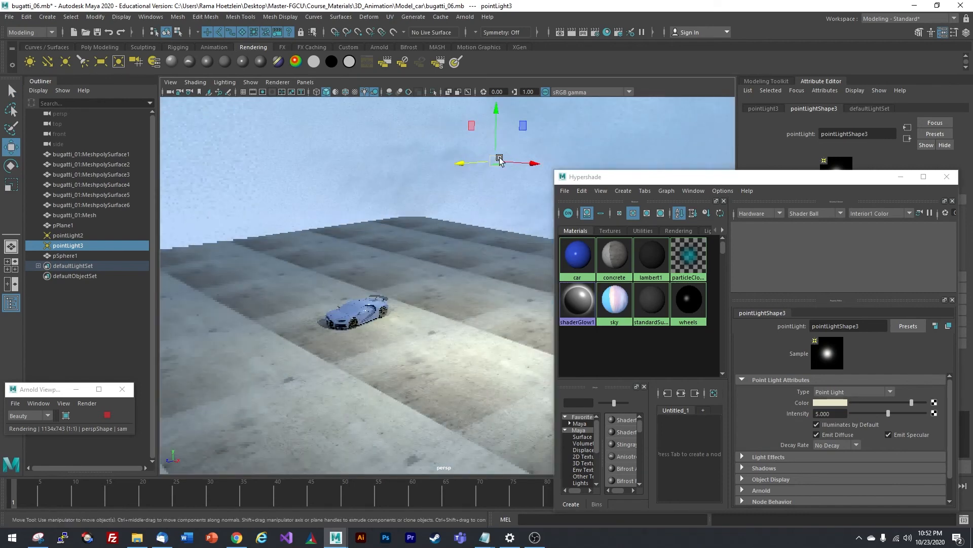
pyautogui.moveTo(494, 139); pyautogui.dragTo(500, 104)
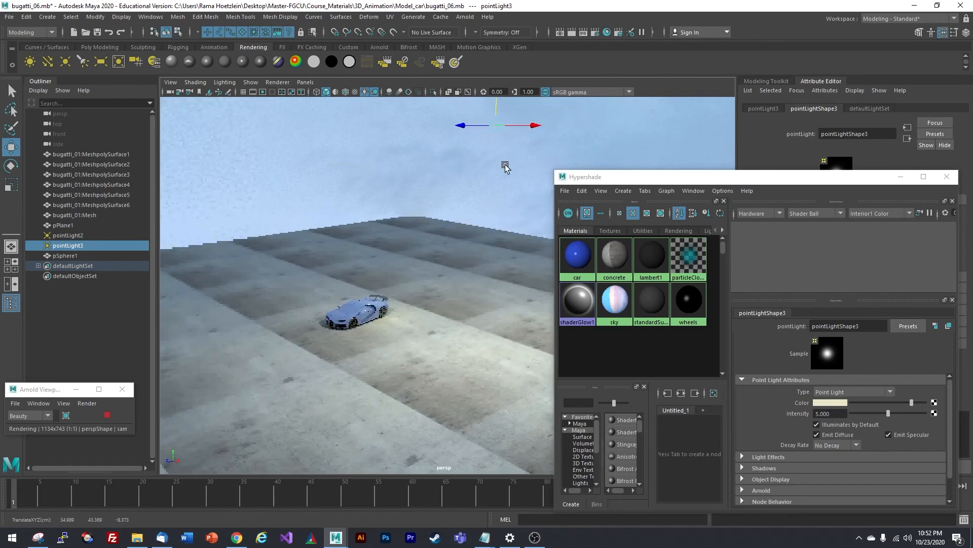
pyautogui.moveTo(837, 413); pyautogui.dragTo(757, 410)
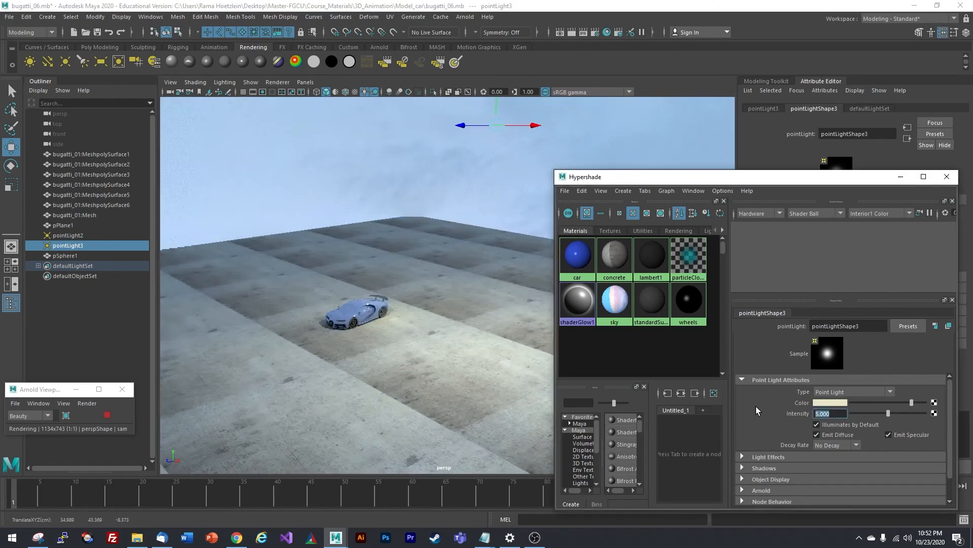
pyautogui.write('8')
pyautogui.press('Return')
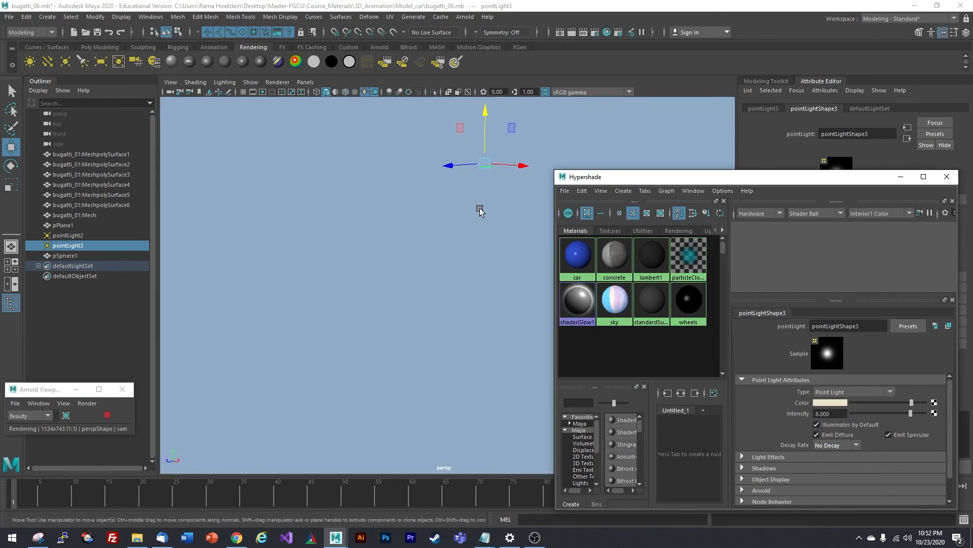
# - Slide pointLight3 further right and raise its intensity to 12
pyautogui.keyDown('alt'); pyautogui.moveTo(427, 328); pyautogui.dragTo(441, 291); pyautogui.keyUp('alt')
pyautogui.moveTo(510, 201); pyautogui.dragTo(583, 217)
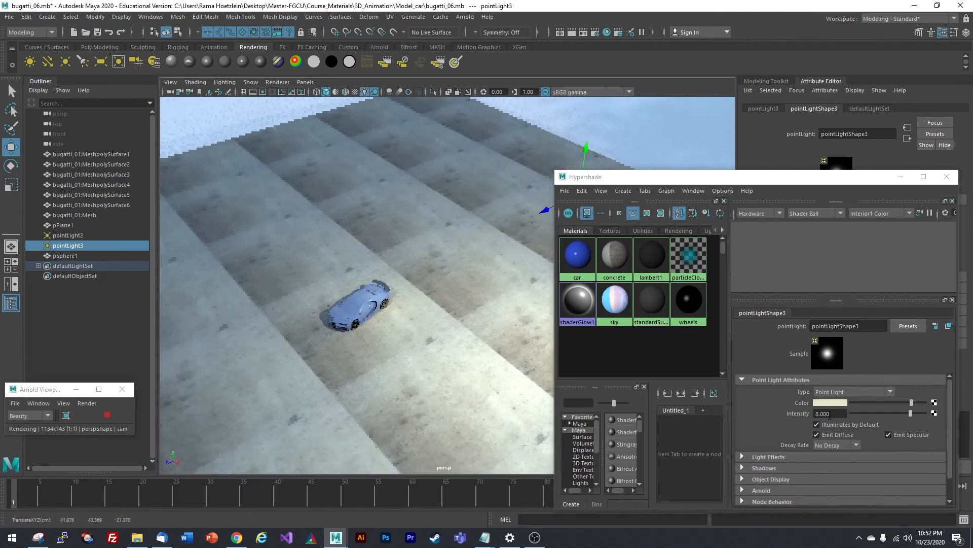
pyautogui.moveTo(833, 413); pyautogui.dragTo(771, 402)
pyautogui.write('12')
pyautogui.press('Return')
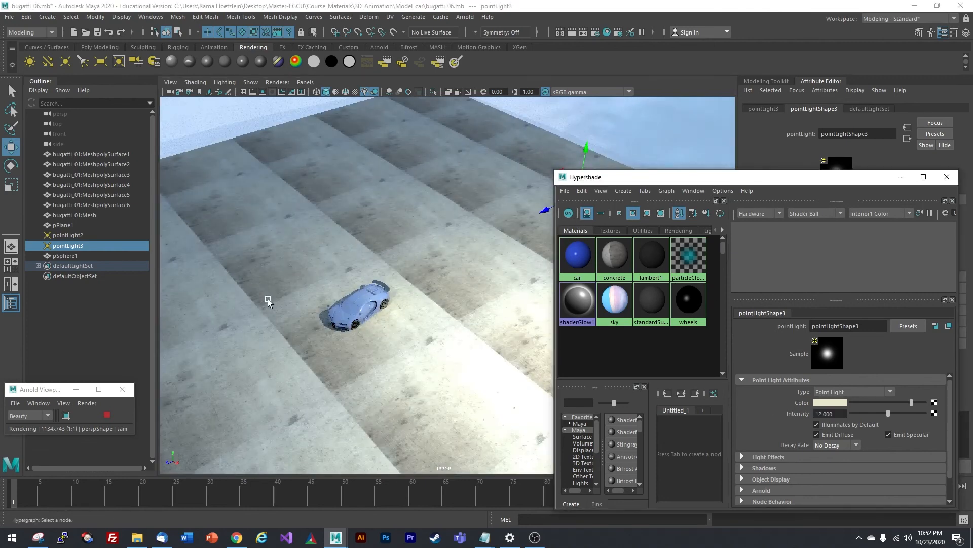
# - Tumble to a low view of the car and move the Hypershade window aside
pyautogui.keyDown('alt'); pyautogui.moveTo(268, 301); pyautogui.dragTo(430, 290); pyautogui.keyUp('alt')
pyautogui.scroll(3, 427, 282)
pyautogui.scroll(3, 378, 247)
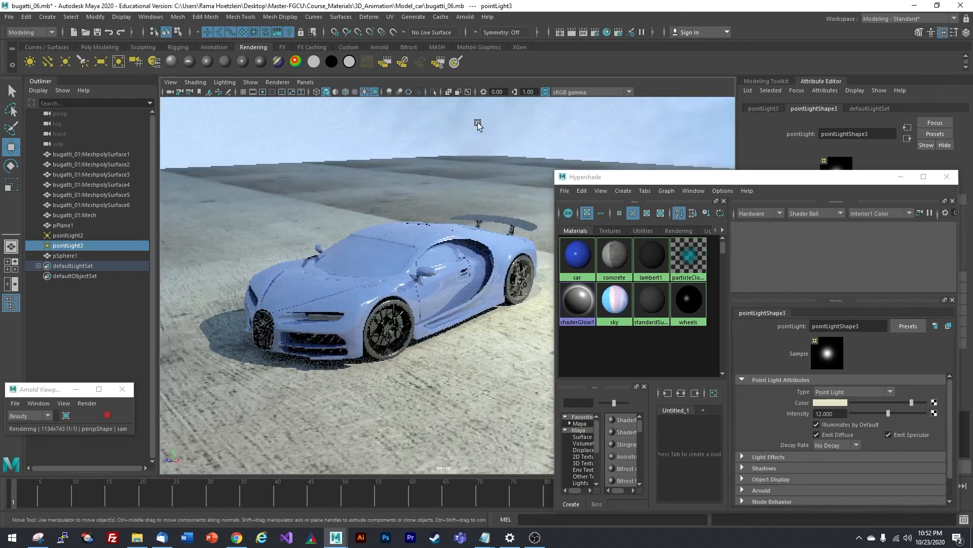
pyautogui.keyDown('alt'); pyautogui.moveTo(439, 180); pyautogui.dragTo(410, 166); pyautogui.keyUp('alt')
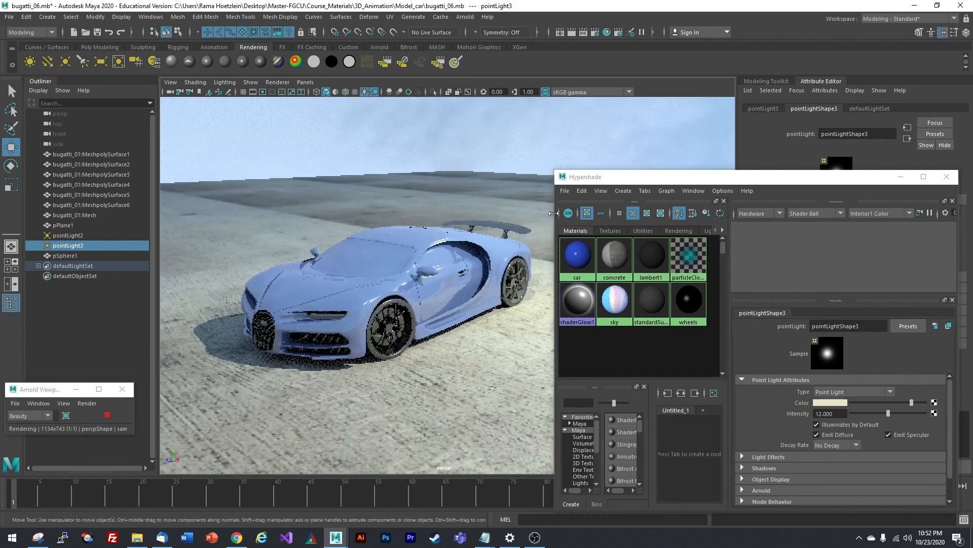
pyautogui.moveTo(626, 178); pyautogui.dragTo(655, 132)
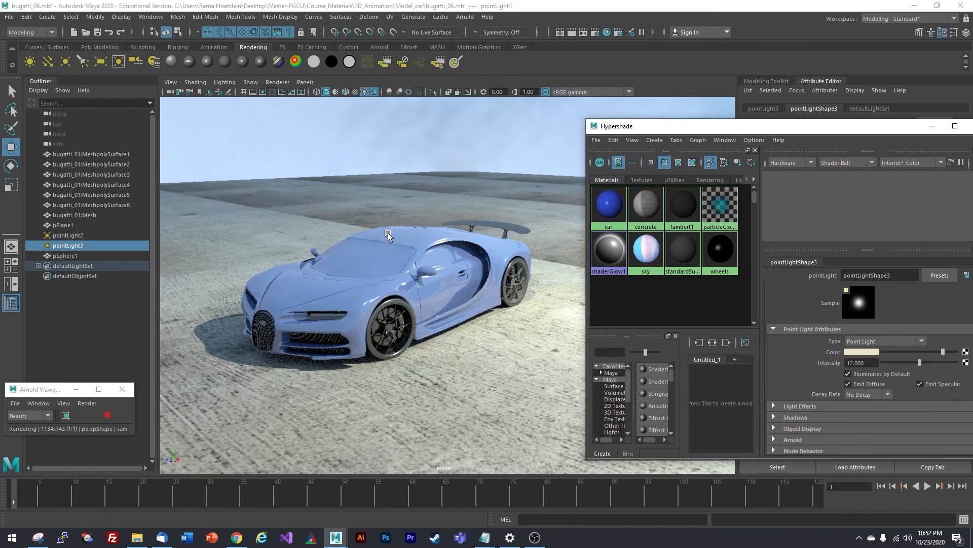
# - Select the car body and raise its material's reflectivity to 0.825, then 0.923
pyautogui.click(372, 270)
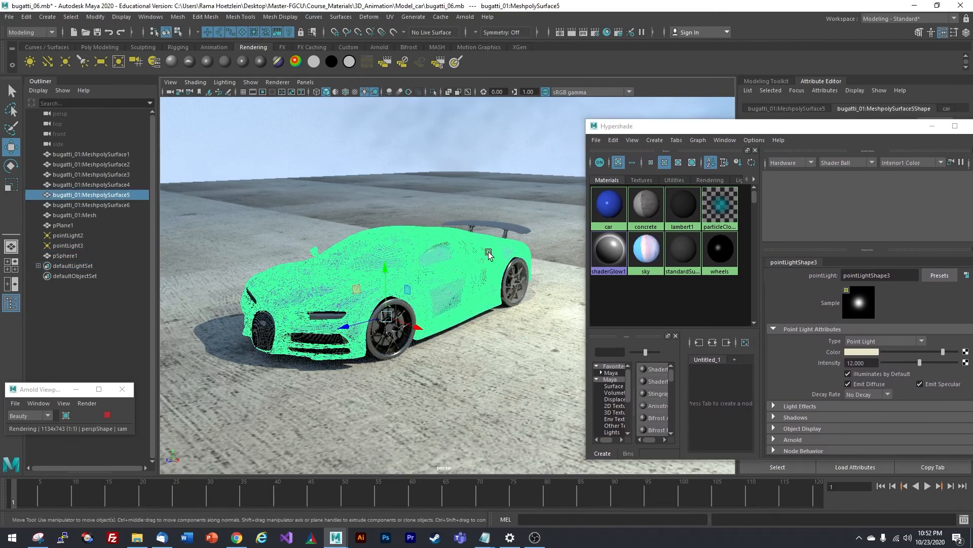
pyautogui.click(99, 326)
pyautogui.click(395, 278)
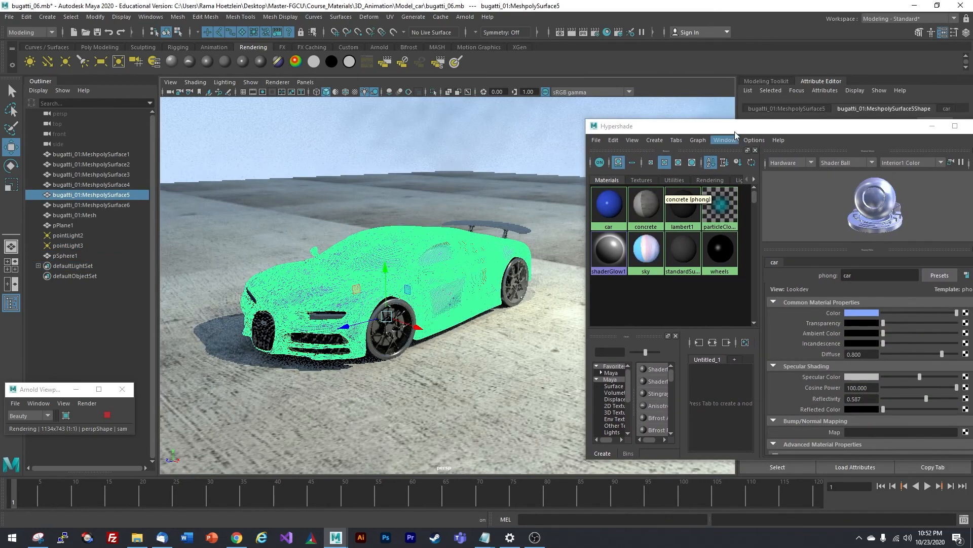
pyautogui.moveTo(710, 126); pyautogui.dragTo(681, 113)
pyautogui.keyDown('alt'); pyautogui.moveTo(371, 246); pyautogui.dragTo(377, 247); pyautogui.keyUp('alt')
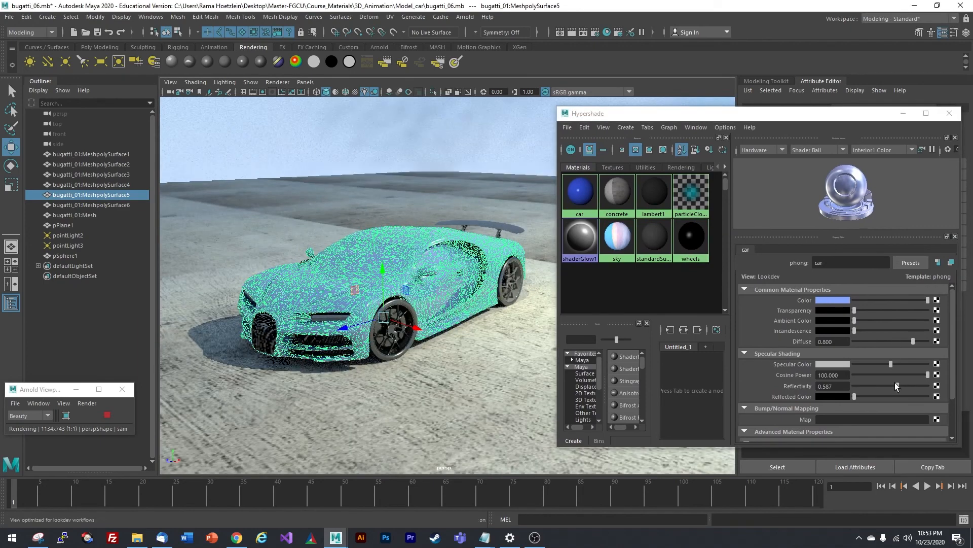
pyautogui.moveTo(898, 386); pyautogui.dragTo(915, 386)
pyautogui.click(256, 385)
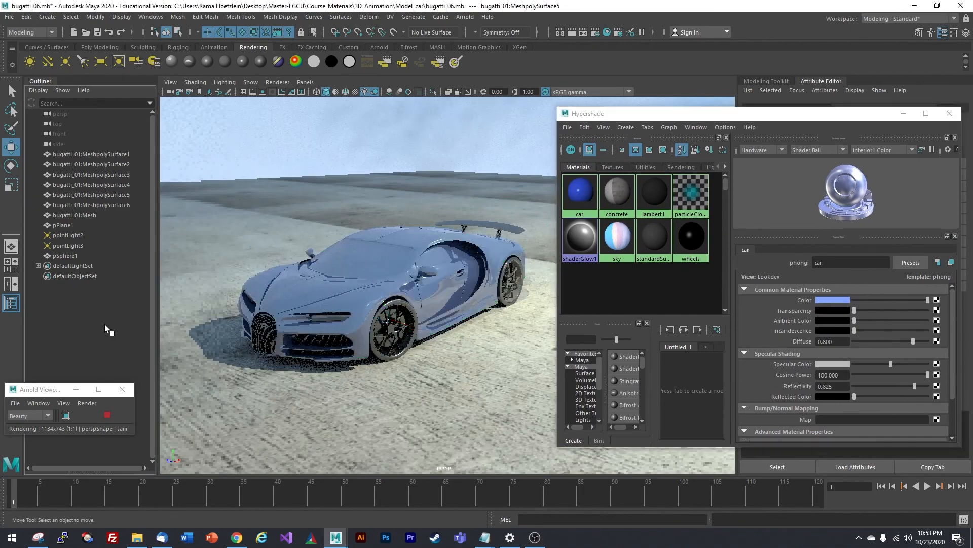
pyautogui.click(384, 287)
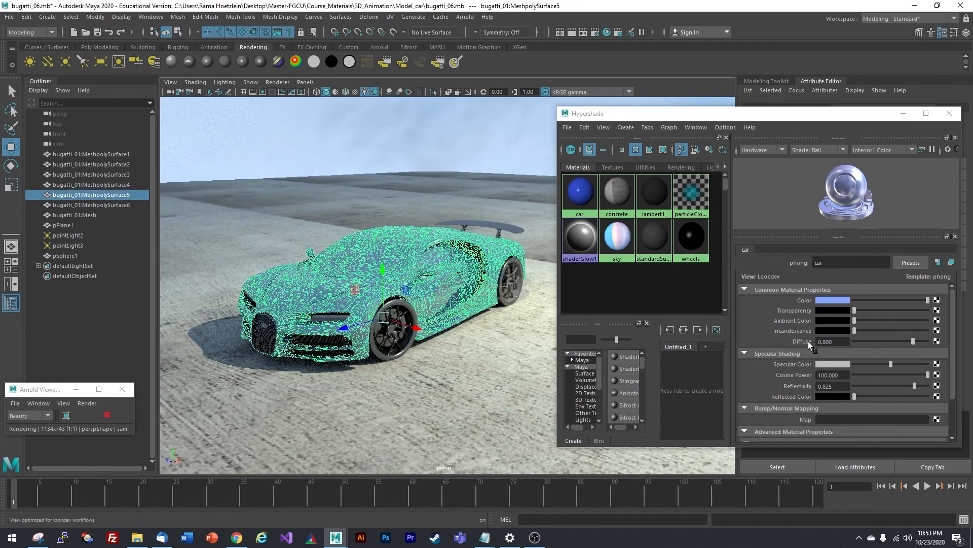
pyautogui.moveTo(916, 388); pyautogui.dragTo(920, 387)
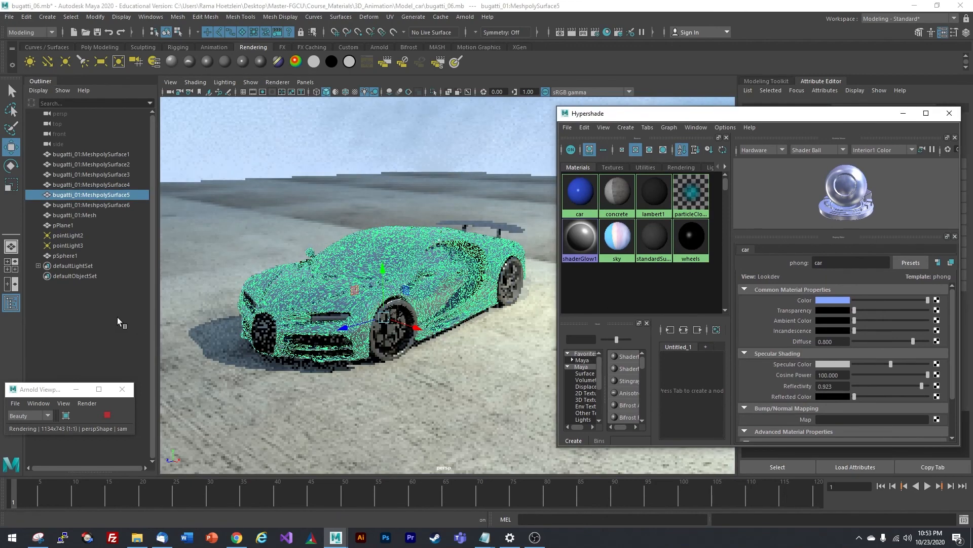
pyautogui.click(101, 311)
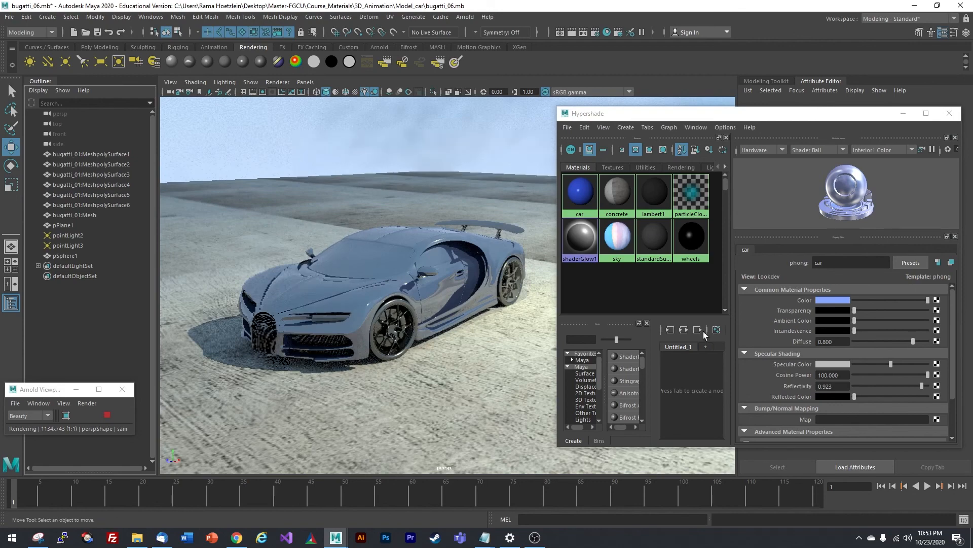
# - Settle the car reflectivity at 0.958 and set diffuse to 1.000
pyautogui.click(399, 287)
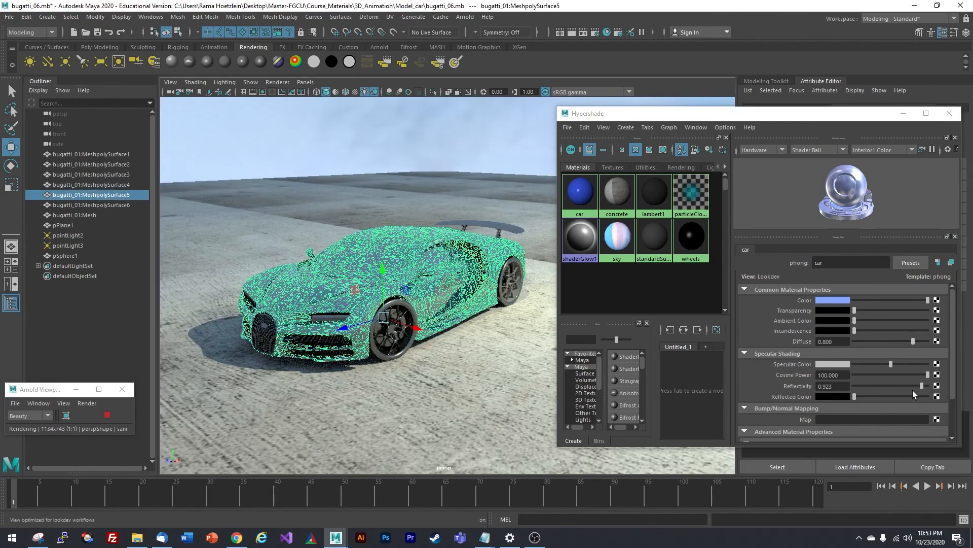
pyautogui.moveTo(921, 386); pyautogui.dragTo(927, 386)
pyautogui.click(118, 323)
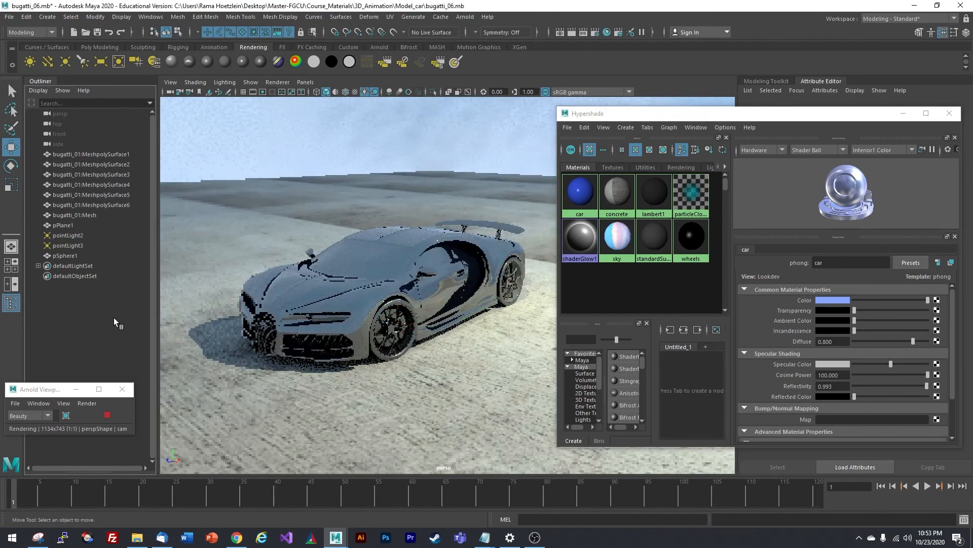
pyautogui.click(475, 236)
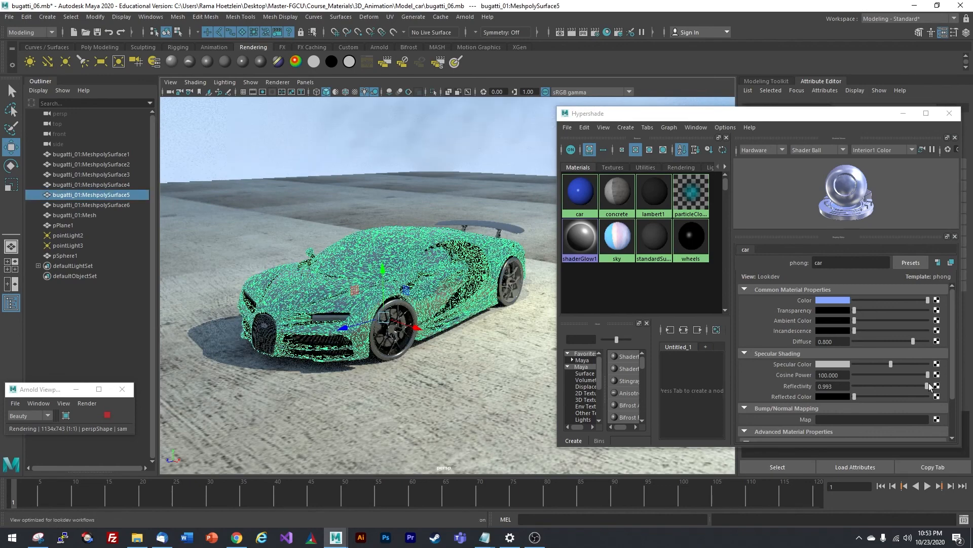
pyautogui.moveTo(929, 386); pyautogui.dragTo(926, 386)
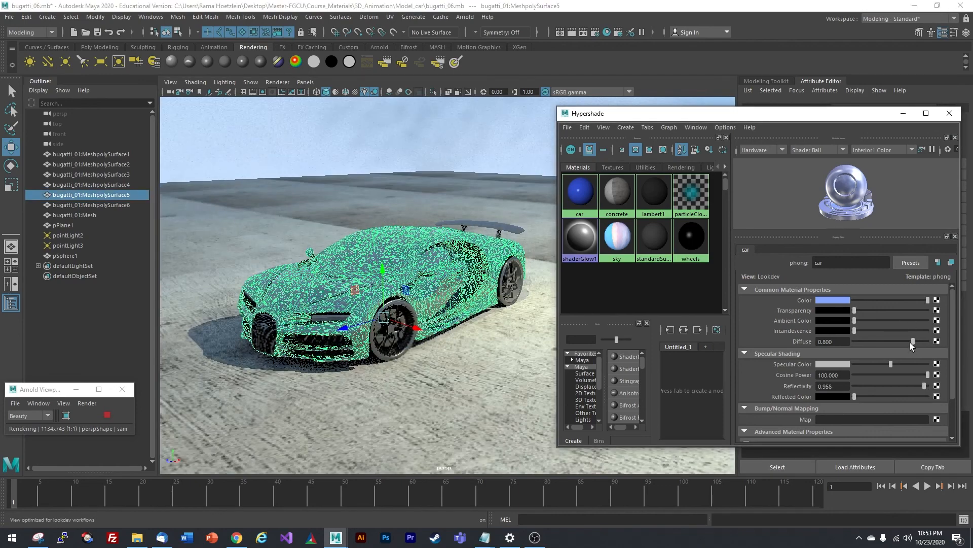
pyautogui.moveTo(911, 342); pyautogui.dragTo(927, 342)
pyautogui.click(132, 319)
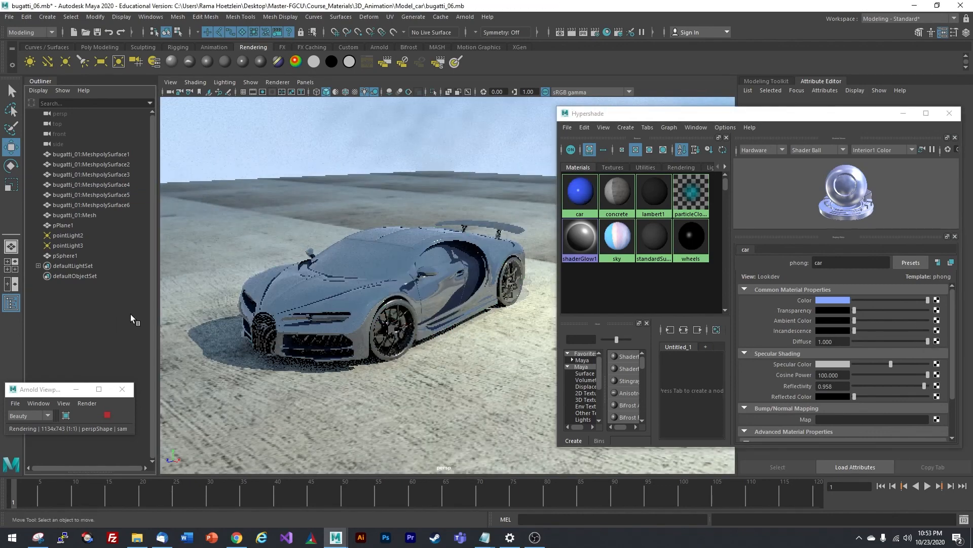
pyautogui.click(834, 300)
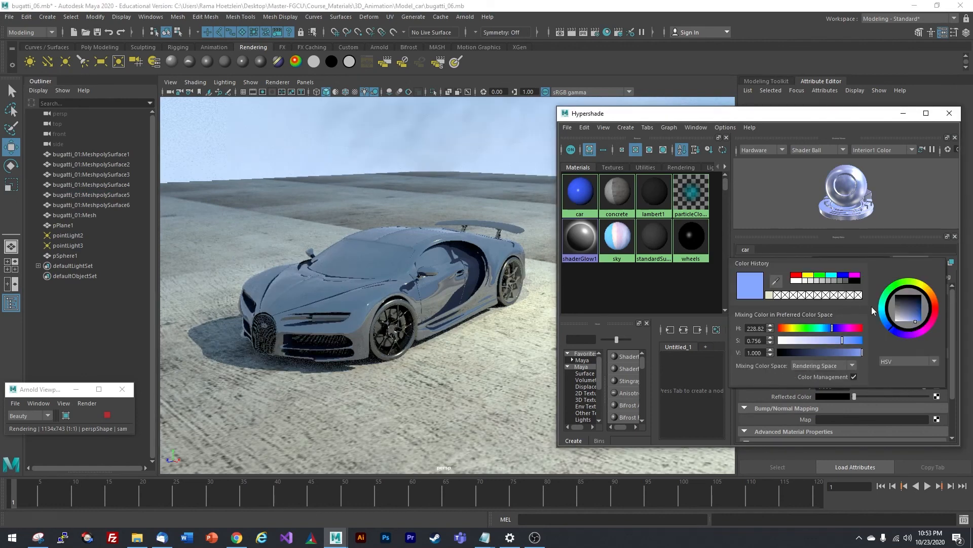
# - Make the car a more saturated blue and bring its reflectivity back down to about 0.909
pyautogui.moveTo(916, 322); pyautogui.dragTo(920, 324)
pyautogui.click(114, 324)
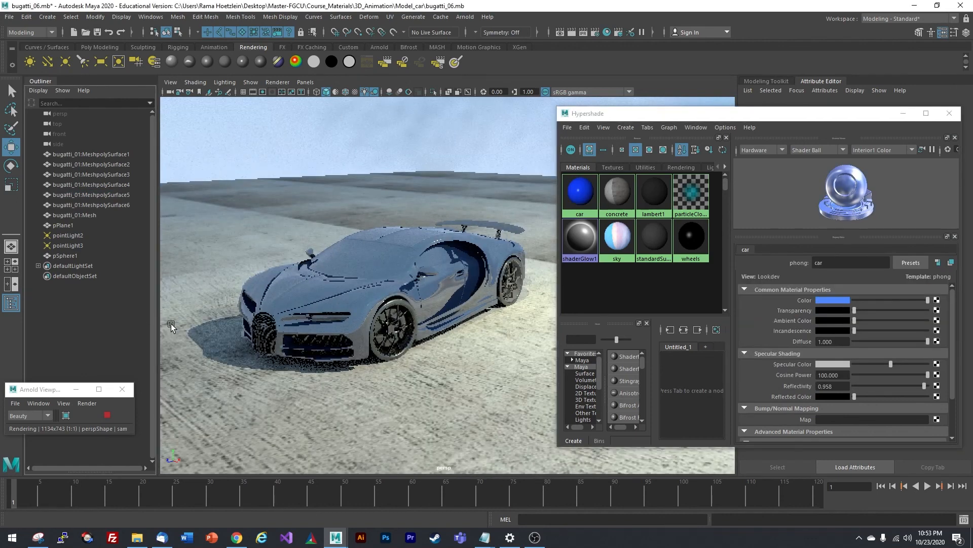
pyautogui.click(352, 301)
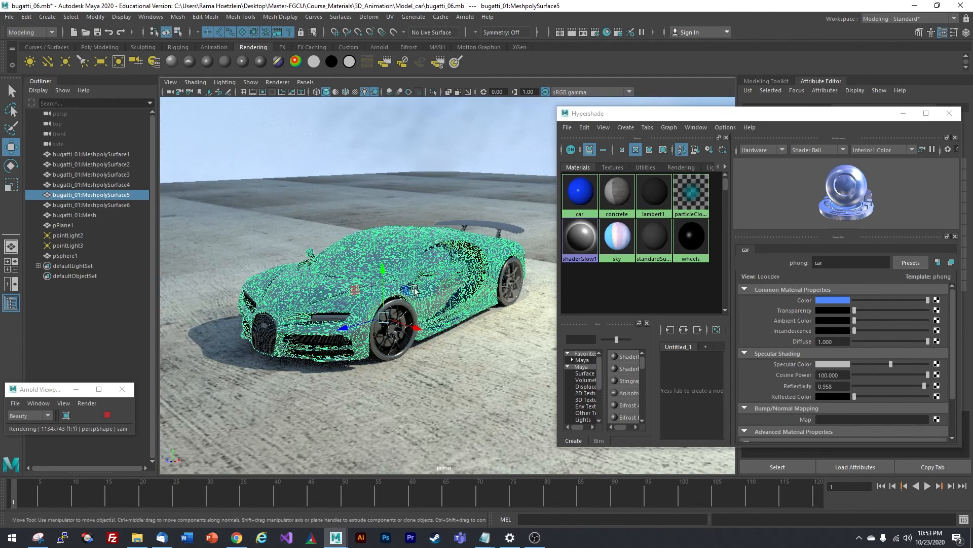
pyautogui.moveTo(925, 386); pyautogui.dragTo(931, 389)
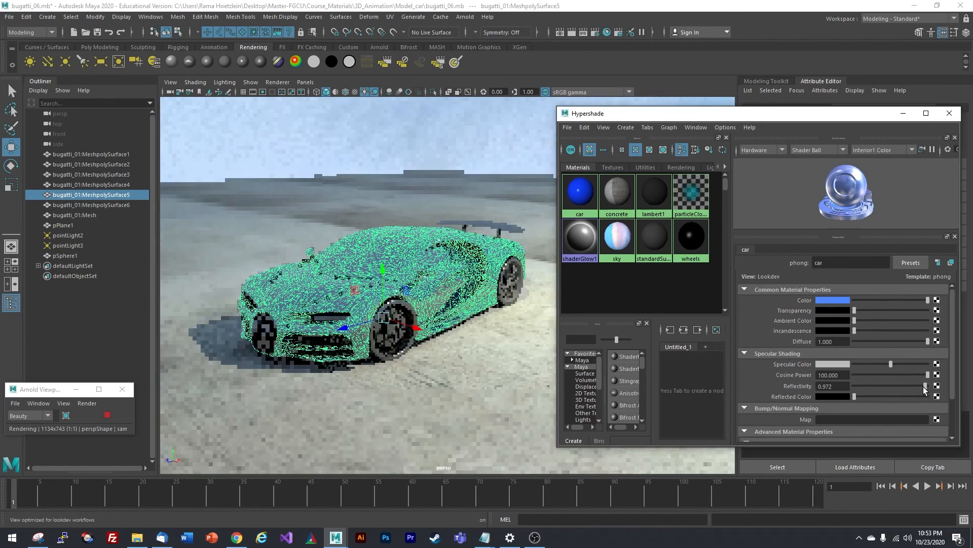
pyautogui.click(108, 341)
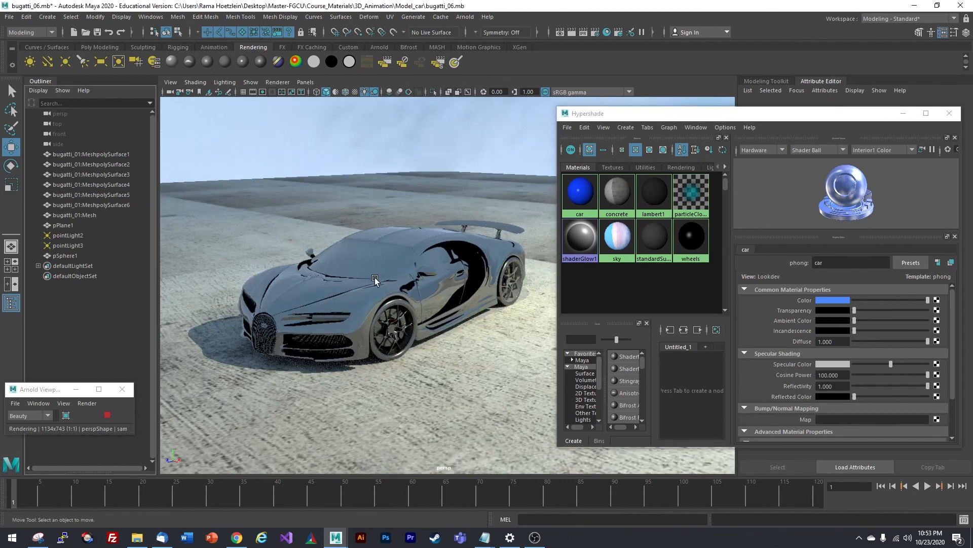
pyautogui.moveTo(926, 388); pyautogui.dragTo(918, 388)
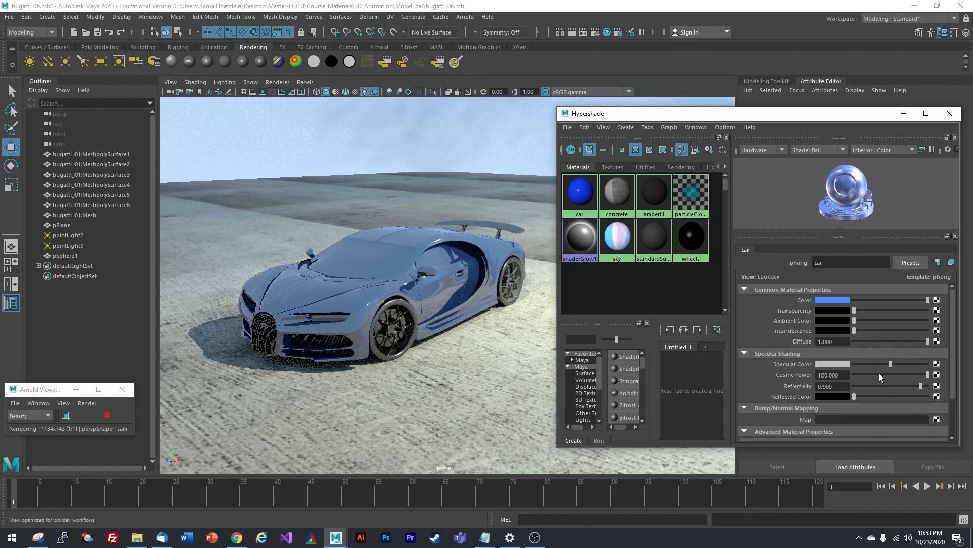
# - Set the car material's cosine power to 200
pyautogui.click(832, 375)
pyautogui.write('200')
pyautogui.press('Tab')
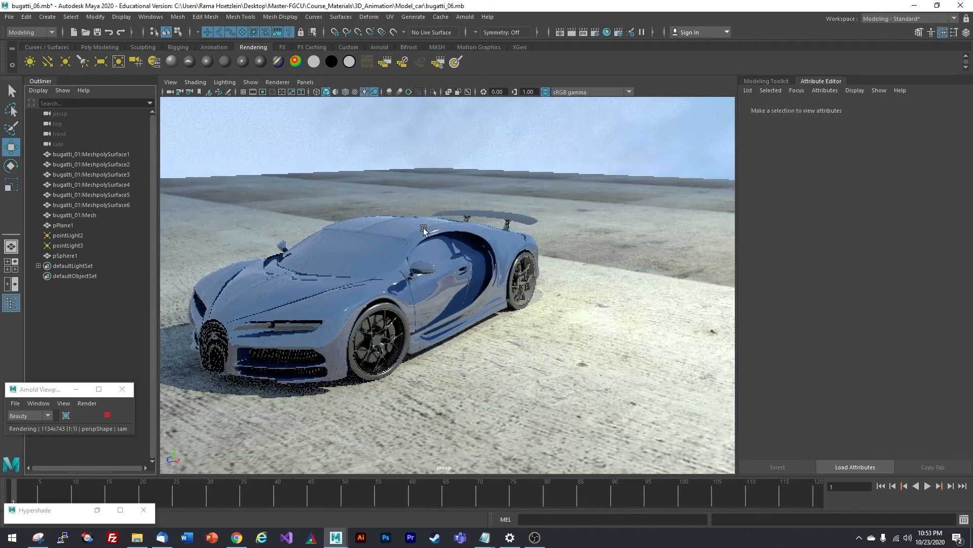
pyautogui.keyDown('alt'); pyautogui.moveTo(425, 228); pyautogui.dragTo(513, 246); pyautogui.keyUp('alt')
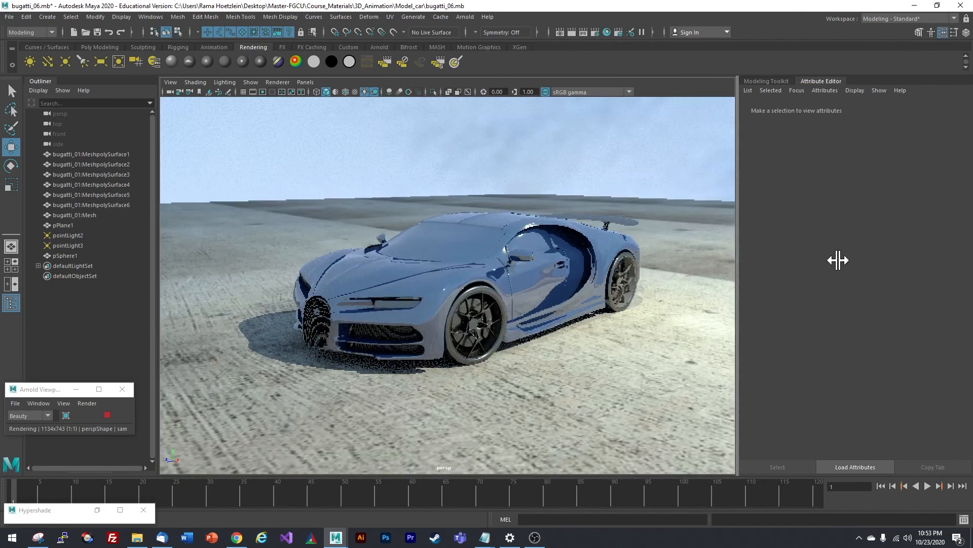
# - Hide the Attribute Editor and orbit higher for a wider Arnold render of the Bugatti
pyautogui.click(825, 81)
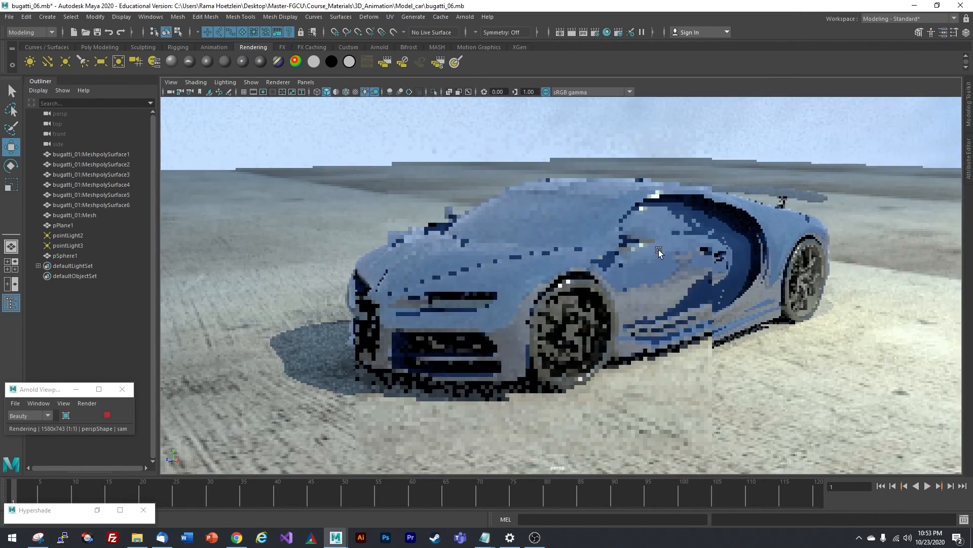
pyautogui.moveTo(651, 214)
pyautogui.keyDown('alt'); pyautogui.mouseDown()
pyautogui.moveTo(656, 220)
pyautogui.moveTo(642, 216)
pyautogui.mouseUp(); pyautogui.keyUp('alt')
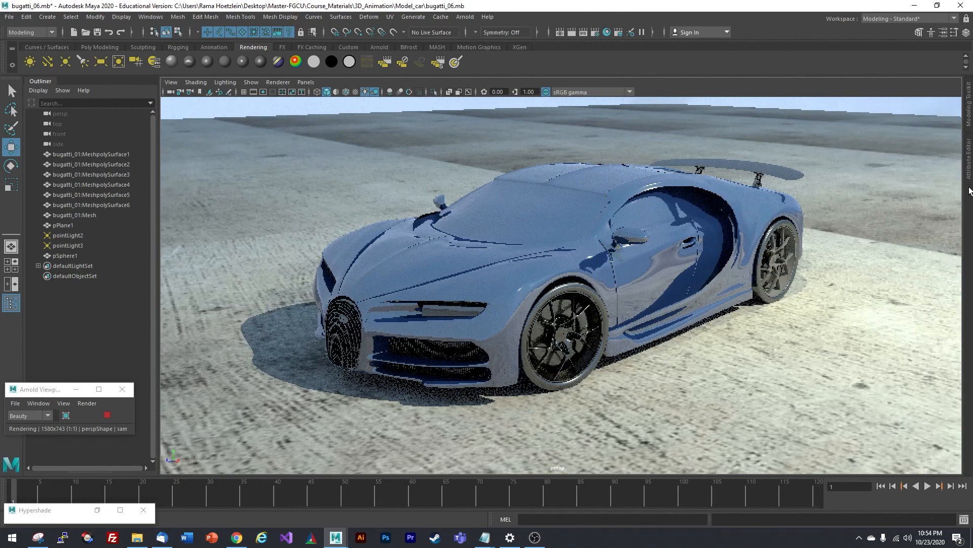
pyautogui.click(945, 112)
pyautogui.click(828, 82)
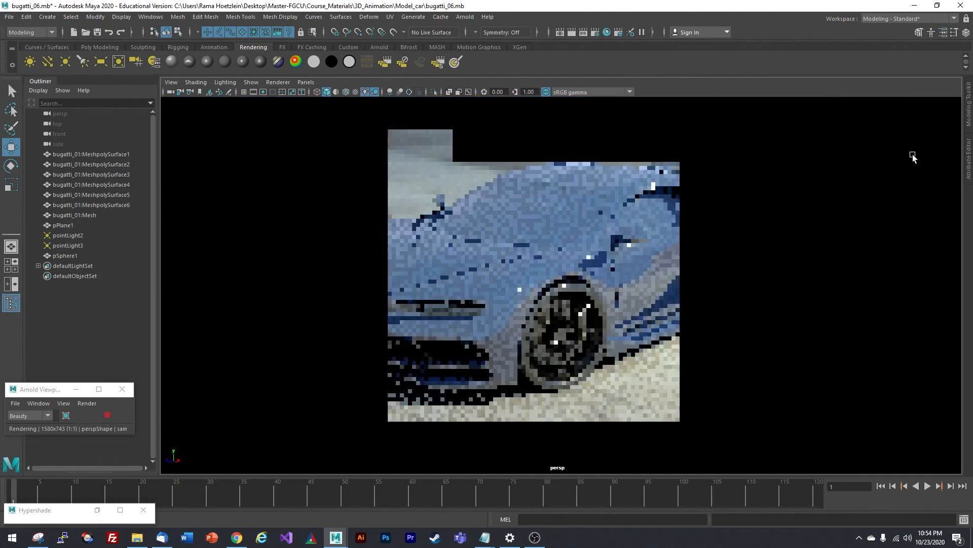